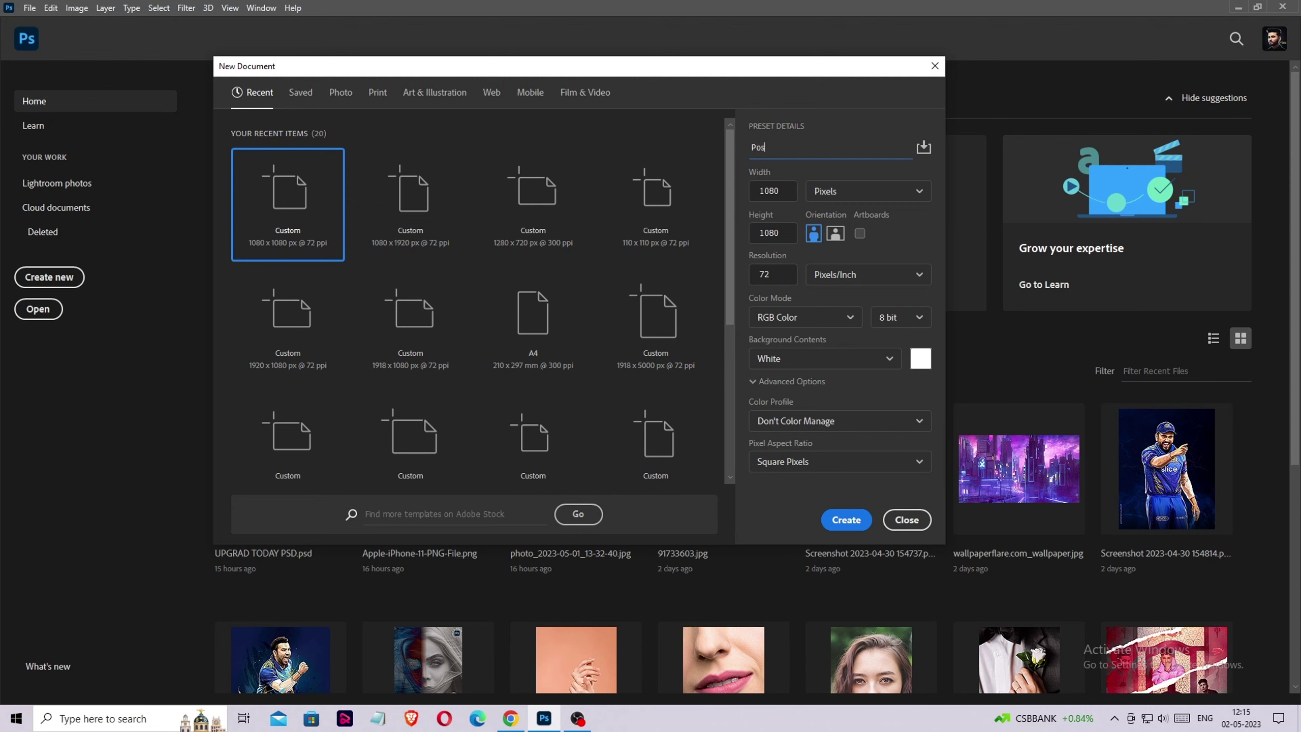
Create the Poster Design document at 2000 × 2300 px.
{"action": "double_click", "coordinate": [784, 192]}
{"action": "type", "text": "2000"}
{"action": "double_click", "coordinate": [794, 234]}
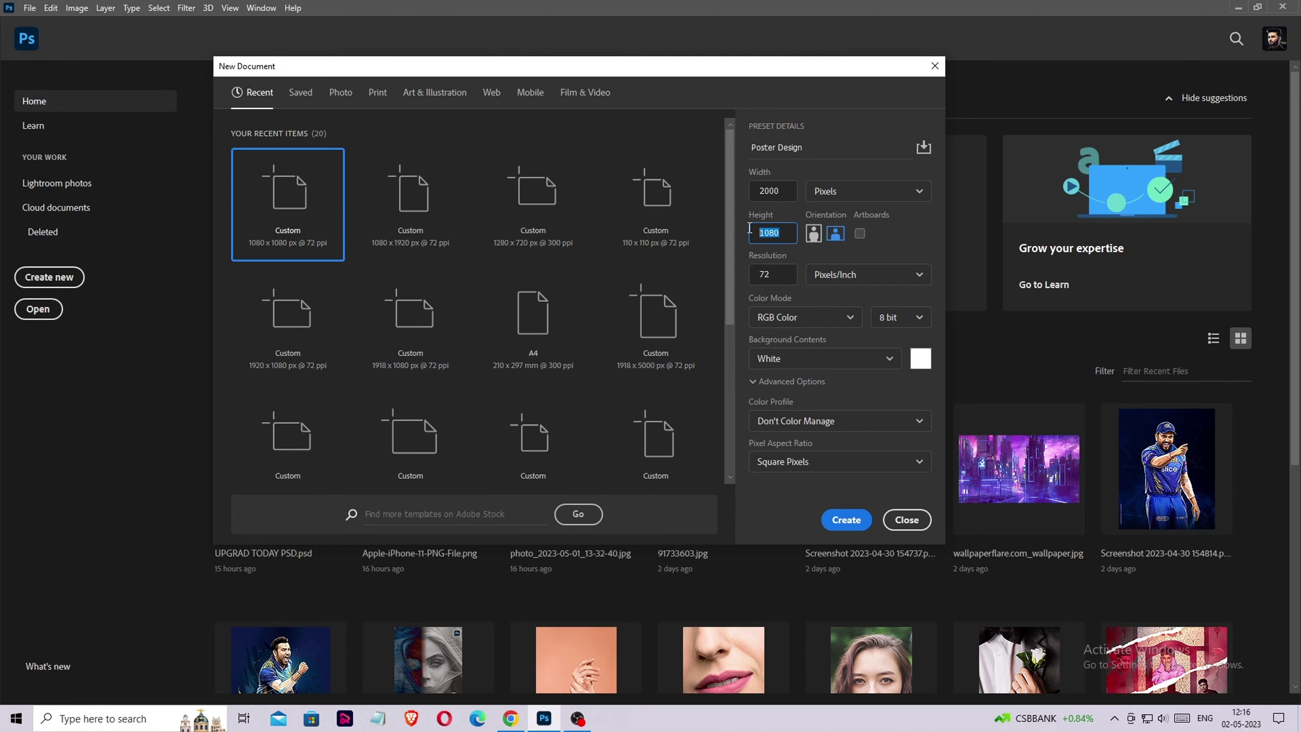
{"action": "type", "text": "23"}
{"action": "left_click", "coordinate": [846, 519]}
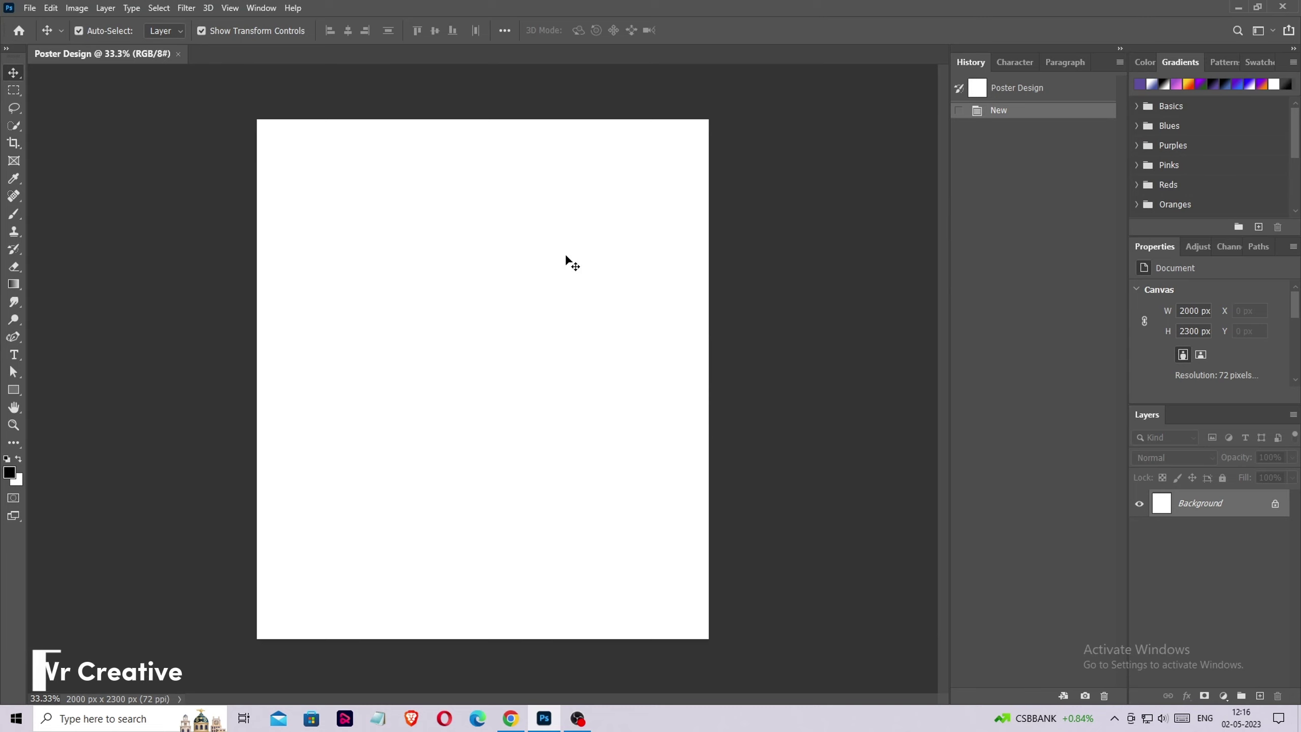
Open the model photo, then fill the poster with a light grey (d3d3d3) Solid Color layer.
{"action": "left_click", "coordinate": [30, 7]}
{"action": "left_click", "coordinate": [533, 349]}
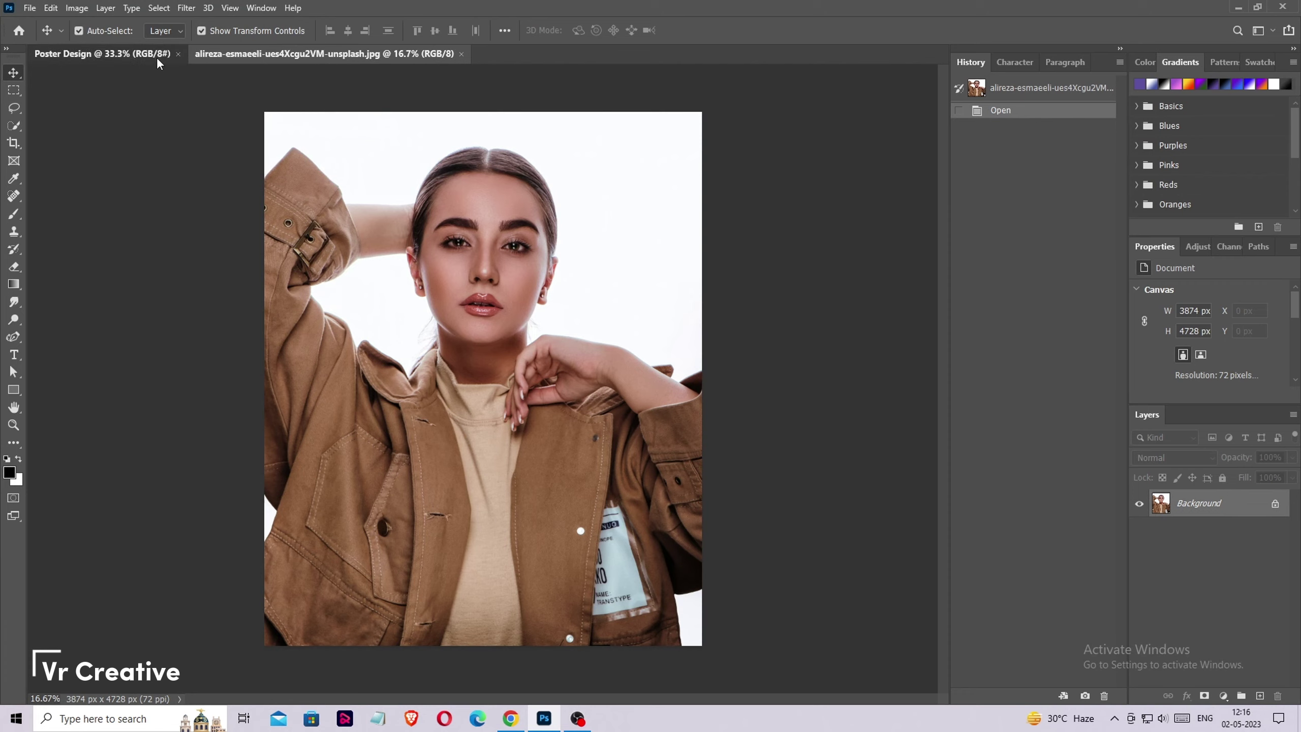
{"action": "left_click", "coordinate": [103, 53]}
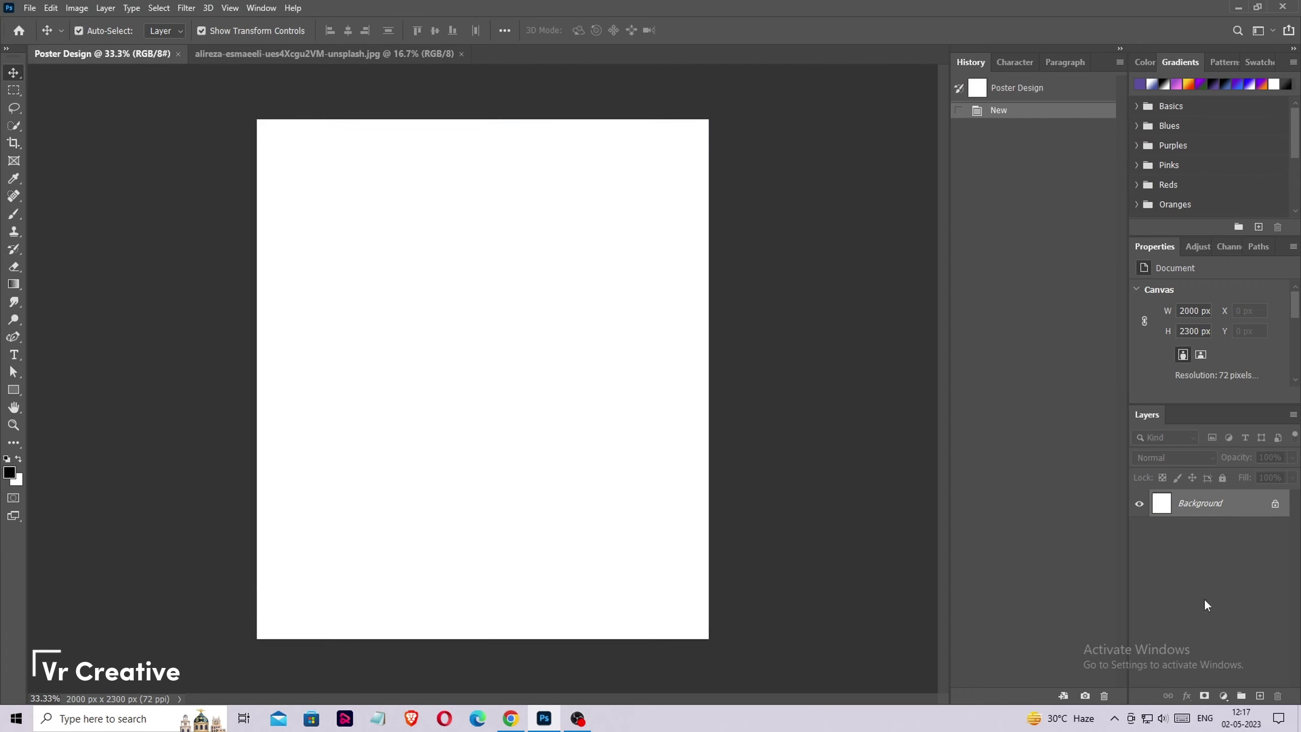
{"action": "left_click", "coordinate": [1223, 696]}
{"action": "left_click", "coordinate": [1226, 459]}
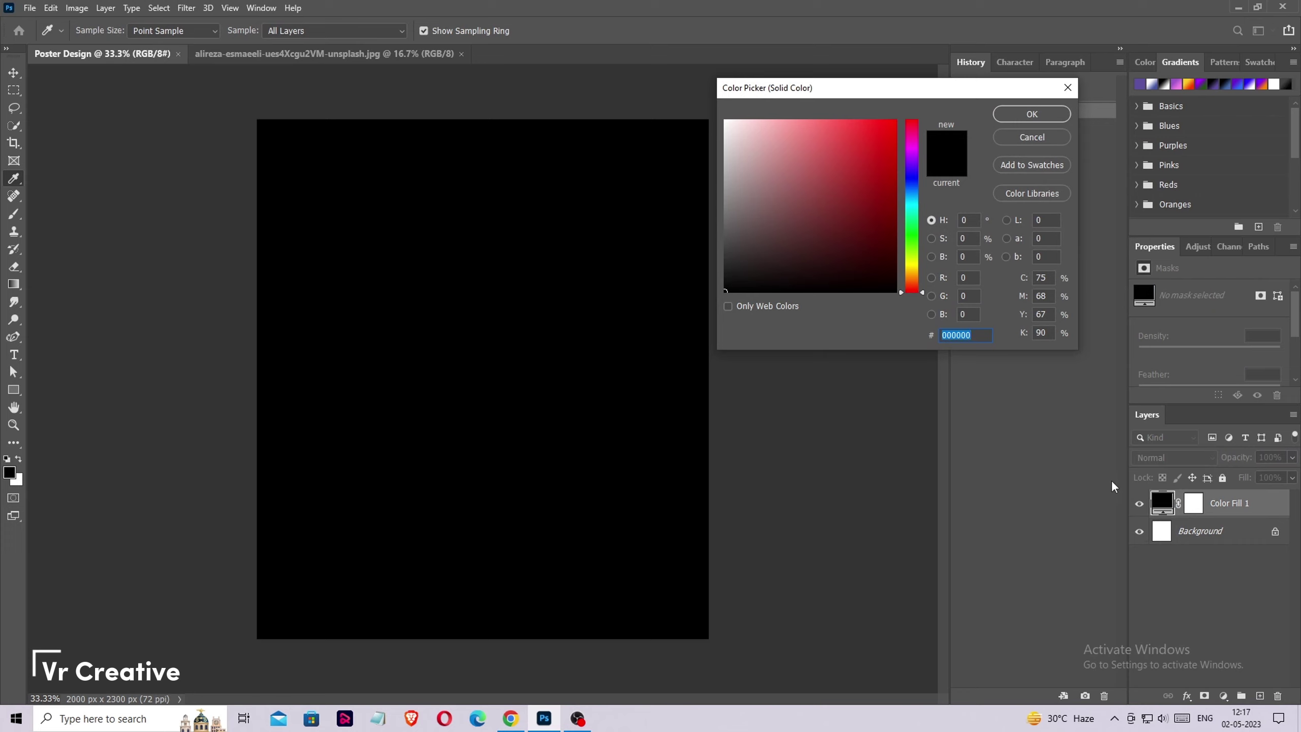
{"action": "left_click_drag", "start_coordinate": [761, 192], "coordinate": [723, 148]}
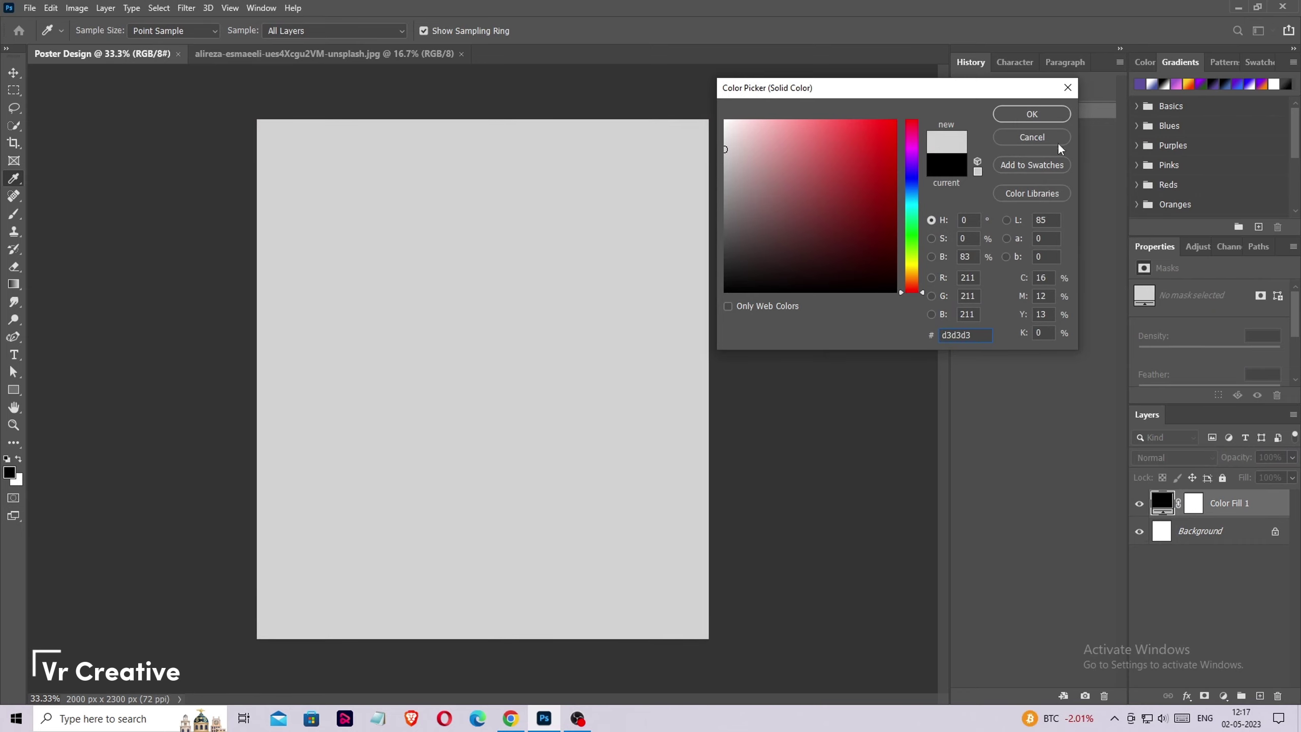
{"action": "left_click", "coordinate": [1031, 114]}
{"action": "key", "text": "v"}
Convert the fill layer to a smart object and apply Add Noise to it.
{"action": "left_click", "coordinate": [186, 8]}
{"action": "mouse_move", "coordinate": [198, 200]}
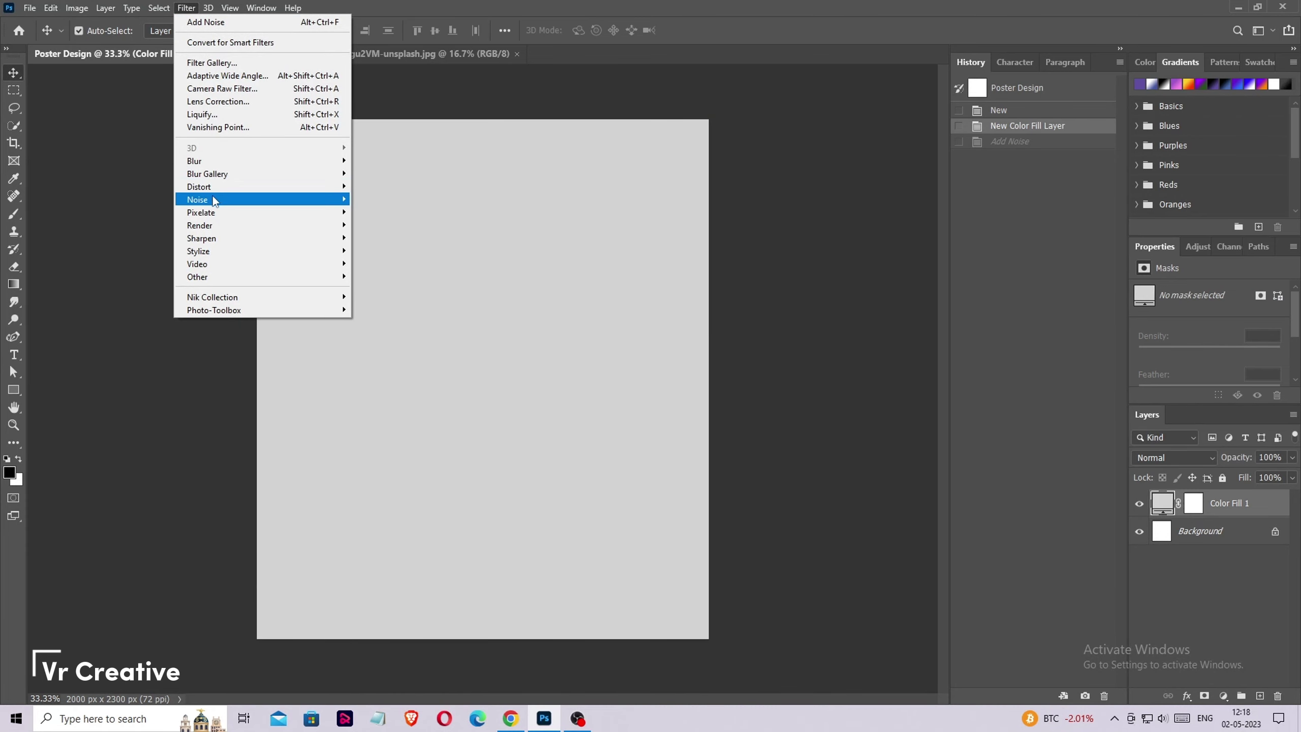
{"action": "left_click", "coordinate": [382, 199]}
{"action": "left_click", "coordinate": [648, 269]}
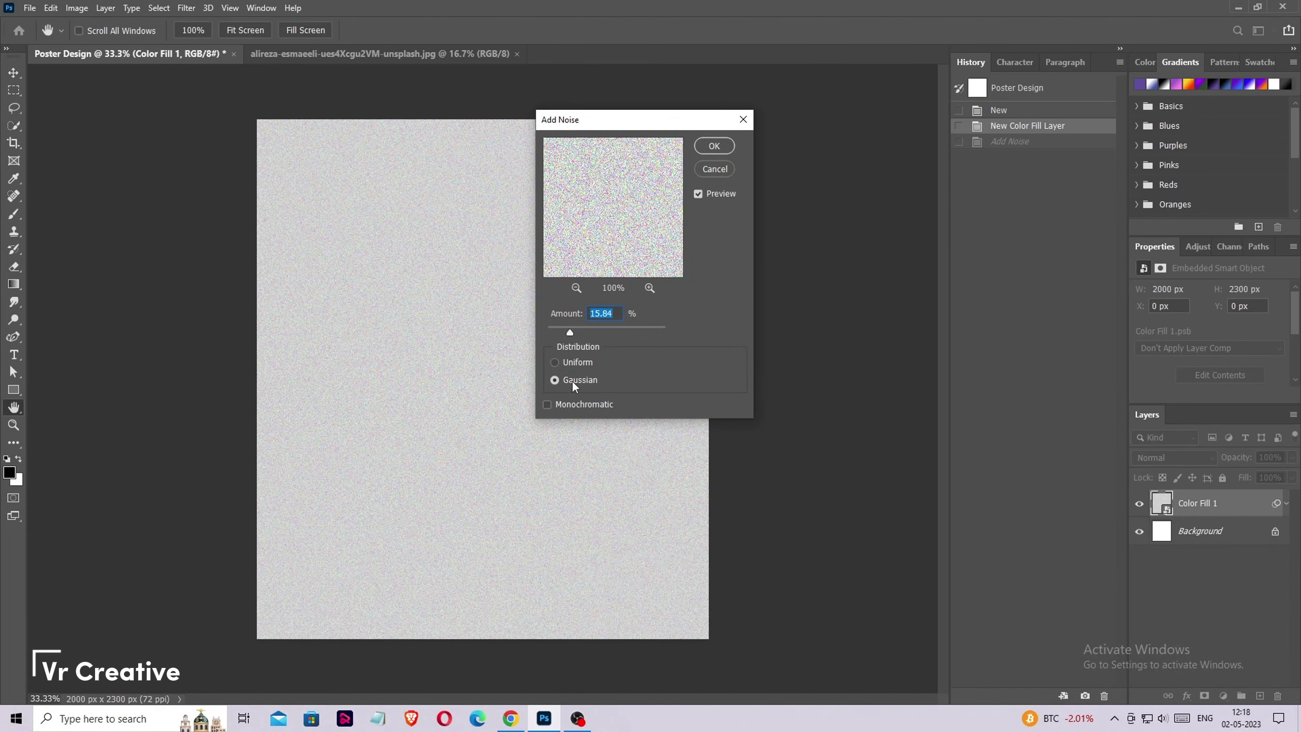
{"action": "left_click", "coordinate": [714, 147]}
Soften the grain with a 1.0 px Gaussian Blur.
{"action": "left_click", "coordinate": [186, 7]}
{"action": "mouse_move", "coordinate": [194, 161]}
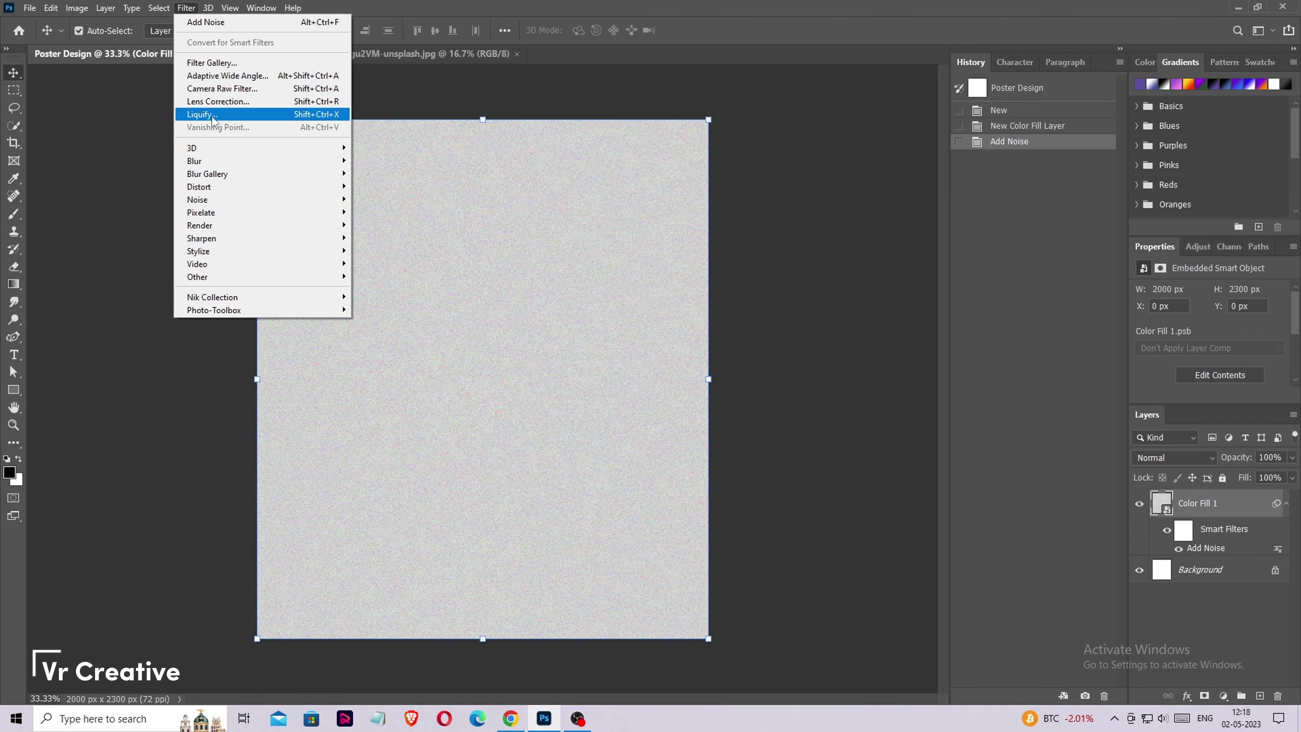
{"action": "left_click", "coordinate": [388, 211]}
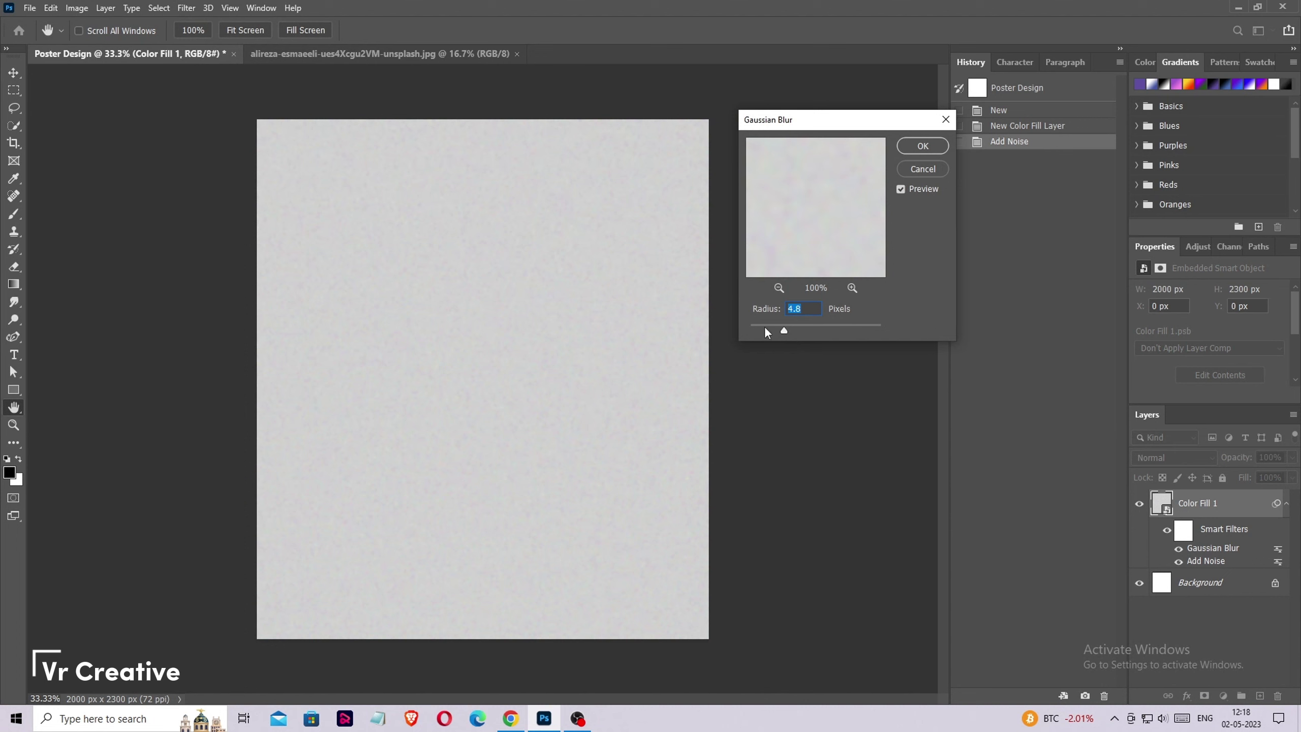
{"action": "left_click", "coordinate": [921, 147]}
{"action": "left_click", "coordinate": [1286, 504]}
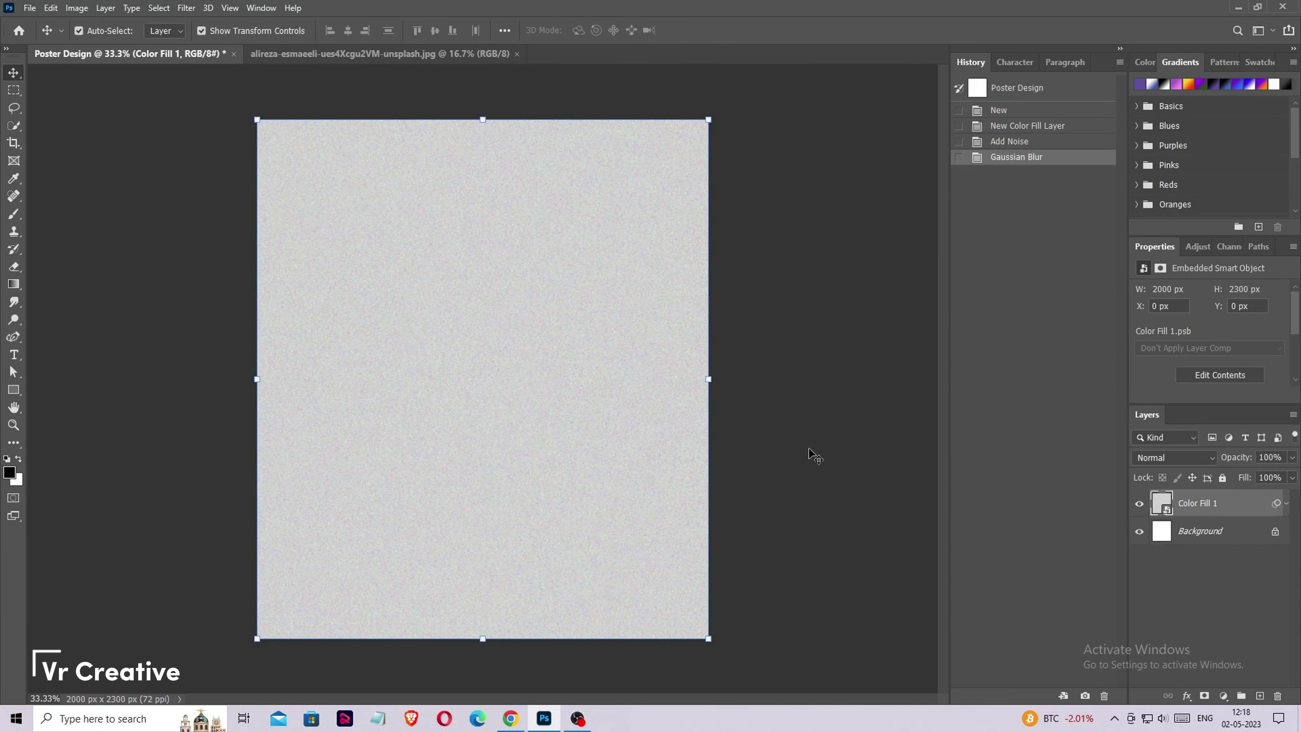
In the model photo, Select Subject and add a layer mask to hide the white background.
{"action": "left_click", "coordinate": [423, 51]}
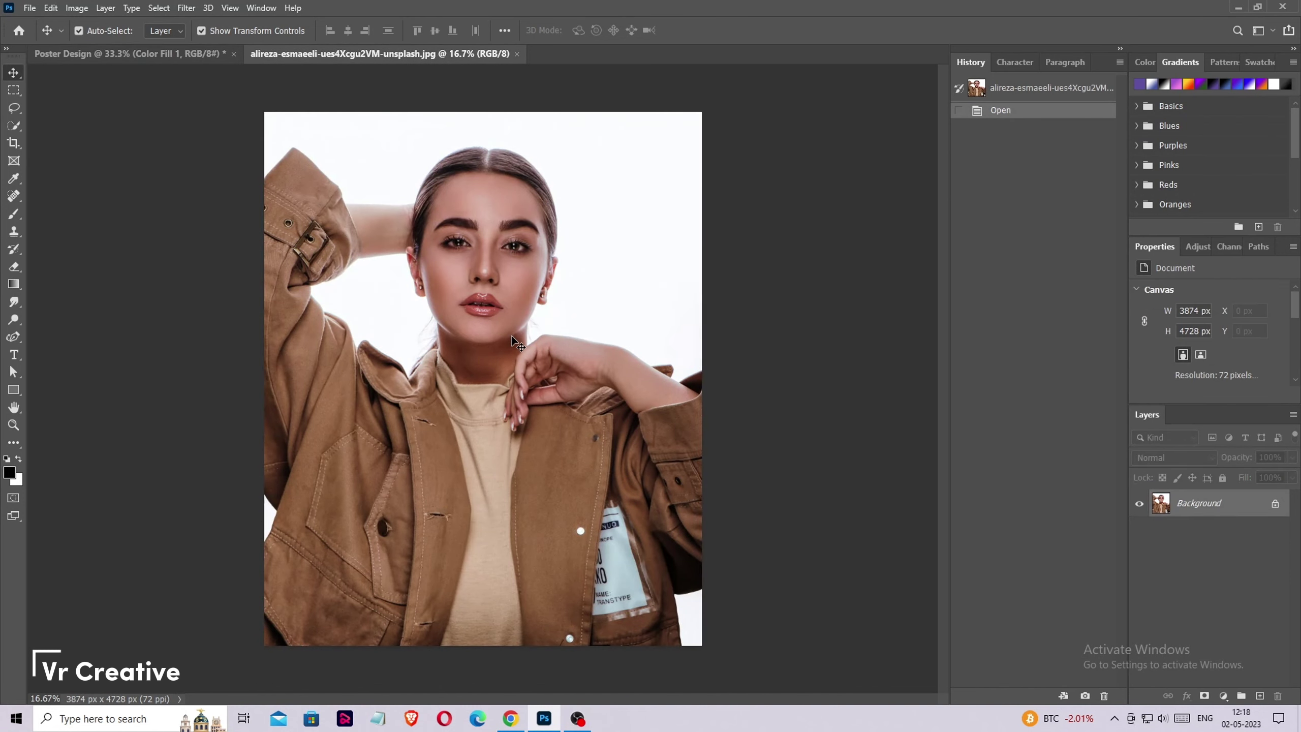
{"action": "left_click", "coordinate": [159, 8]}
{"action": "left_click", "coordinate": [179, 166]}
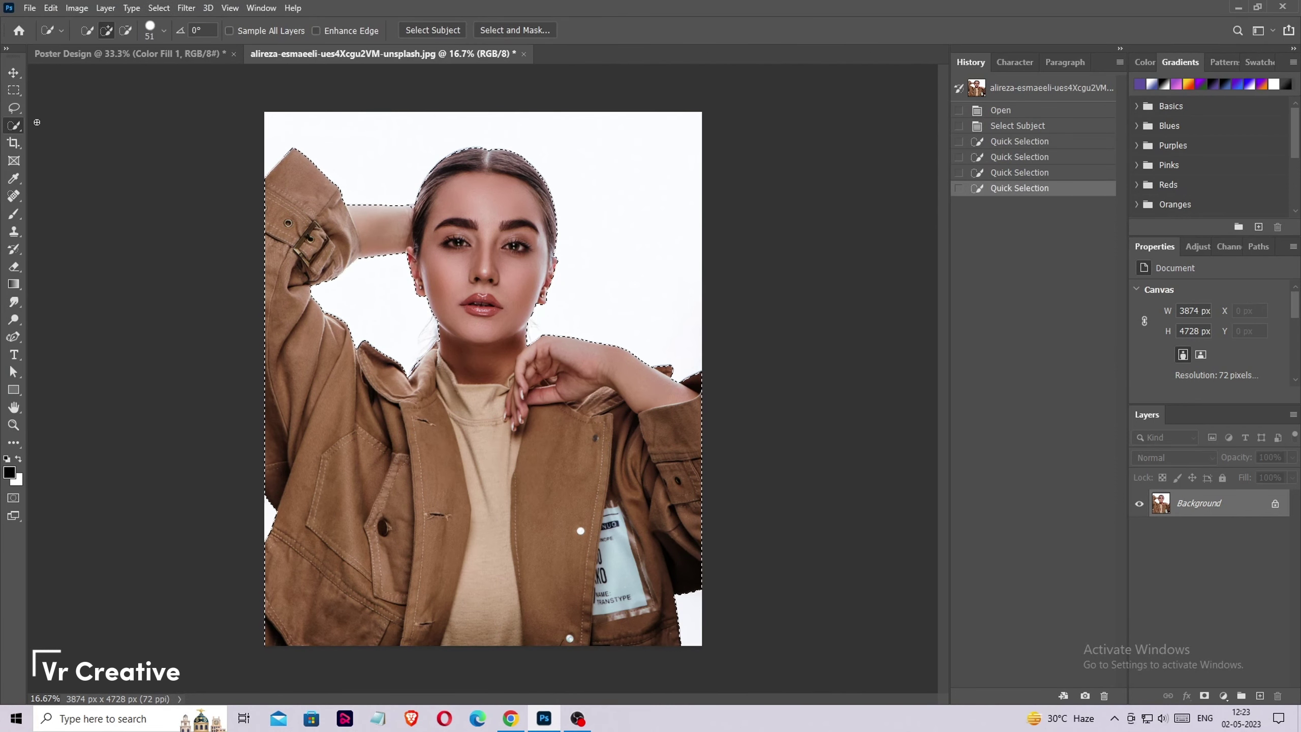
{"action": "key", "text": "v"}
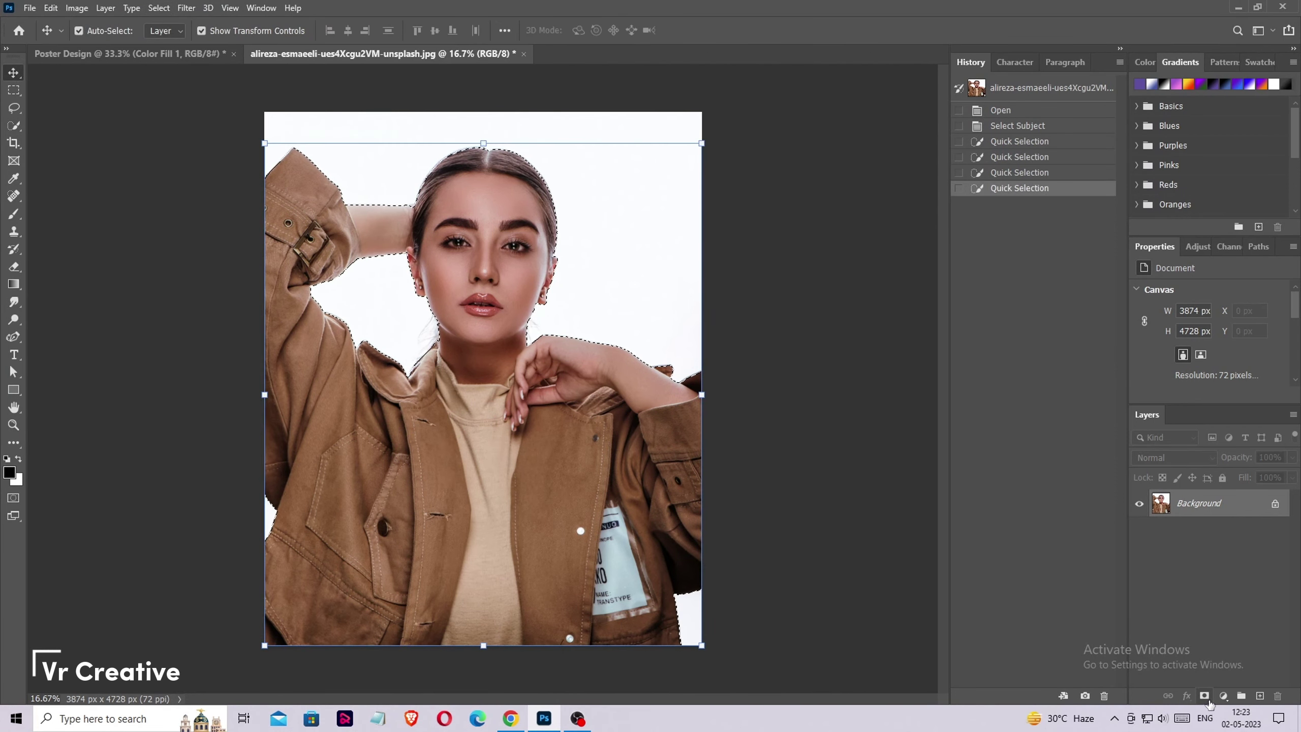
{"action": "left_click", "coordinate": [1204, 695]}
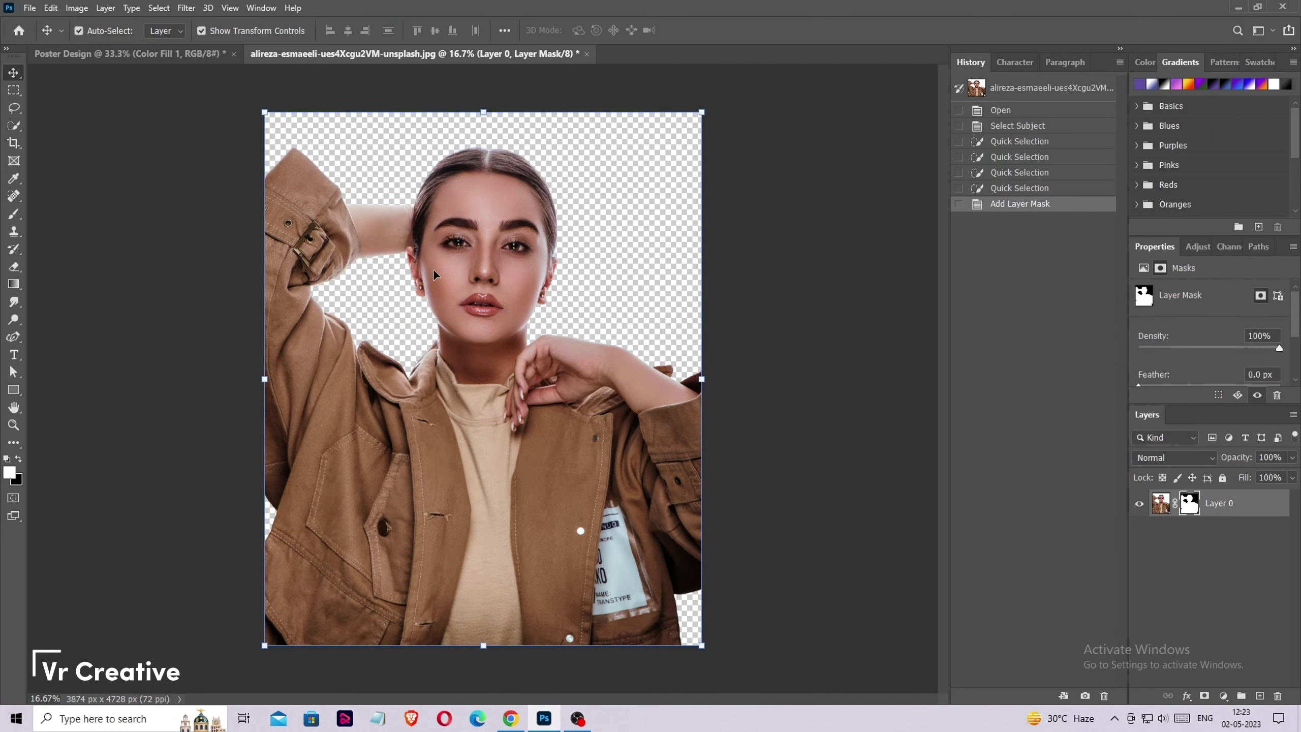
Drag the masked model into Poster Design and scale her to 51.63%.
{"action": "mouse_move", "coordinate": [525, 432]}
{"action": "left_mouse_down"}
{"action": "mouse_move", "coordinate": [472, 389]}
{"action": "mouse_move", "coordinate": [521, 404]}
{"action": "left_mouse_up"}
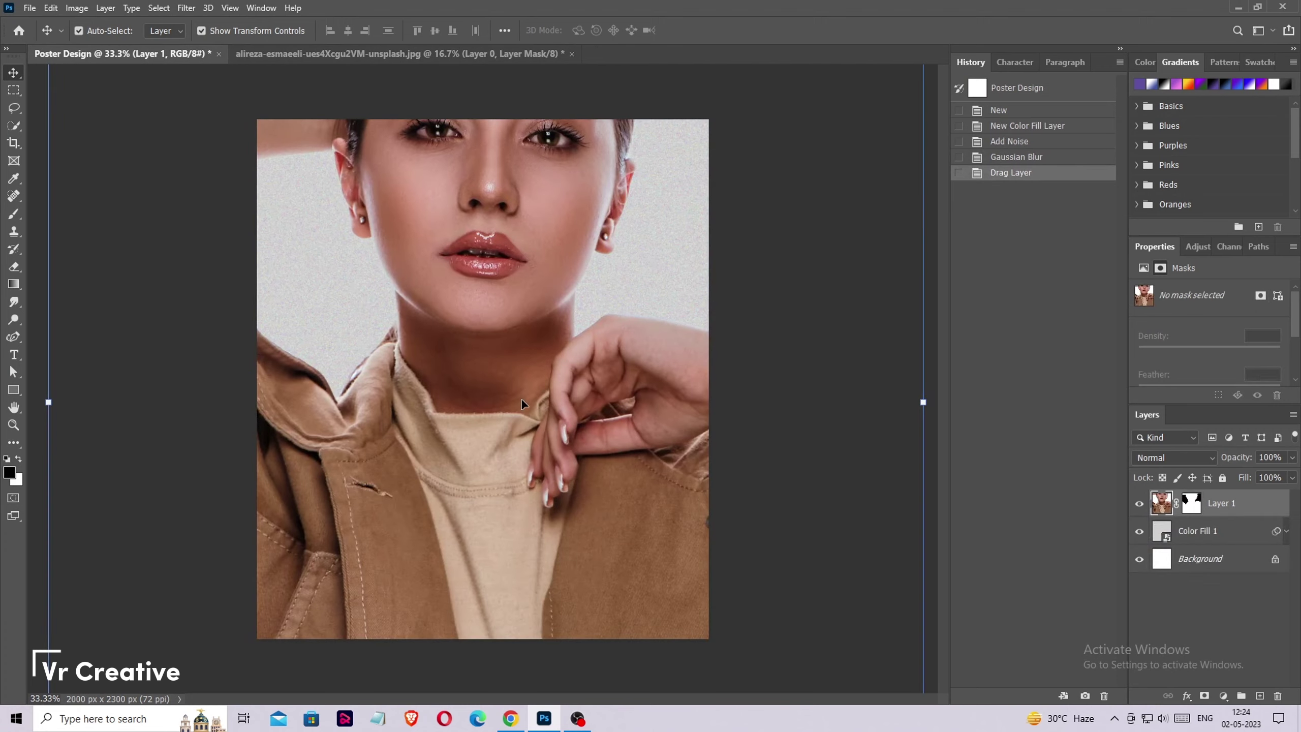
{"action": "left_click", "coordinate": [923, 402]}
{"action": "mouse_move", "coordinate": [927, 400]}
{"action": "left_mouse_down"}
{"action": "mouse_move", "coordinate": [673, 427]}
{"action": "mouse_move", "coordinate": [701, 399]}
{"action": "left_mouse_up"}
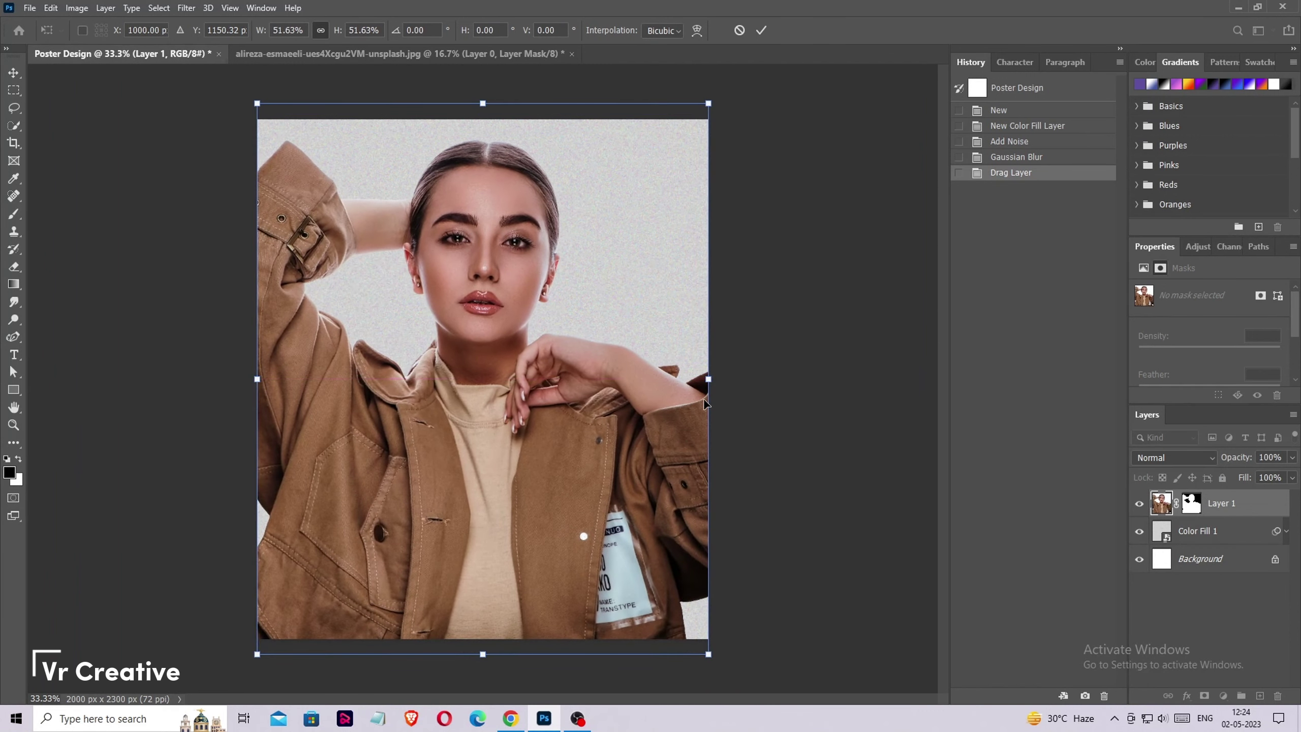
{"action": "left_click_drag", "start_coordinate": [700, 398], "coordinate": [700, 394]}
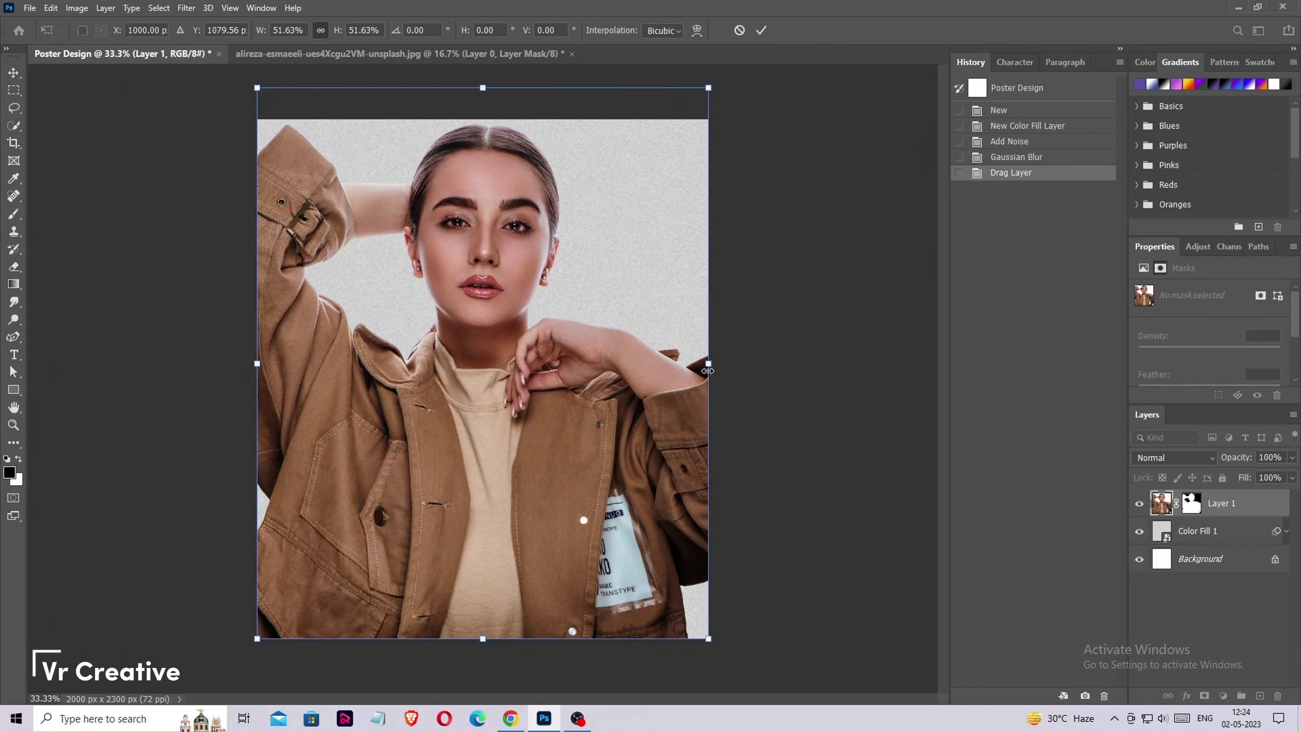
{"action": "left_click", "coordinate": [761, 30]}
{"action": "key", "text": "ctrl+0"}
{"action": "left_click", "coordinate": [763, 494]}
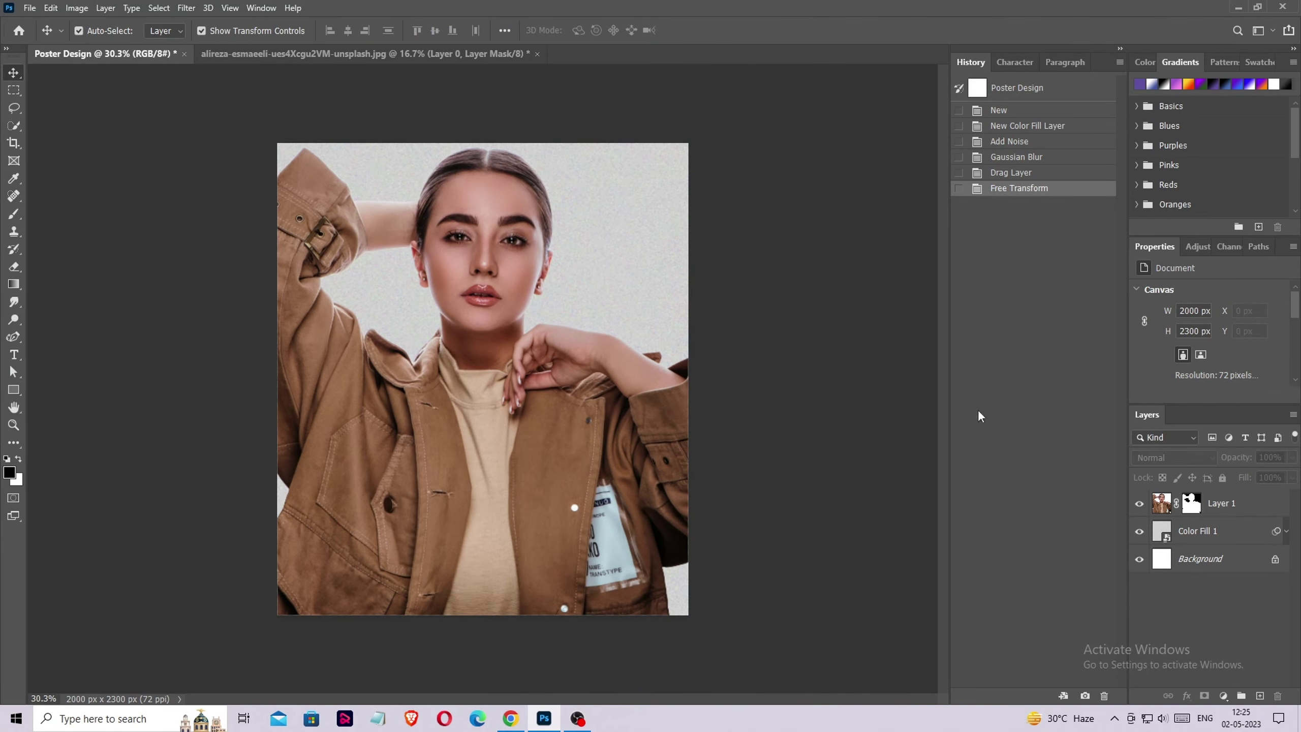
Apply the Filter Gallery Paint Daubs effect to Layer 1 with brush size 5 and sharpness 15.
{"action": "left_click", "coordinate": [1228, 504]}
{"action": "left_click", "coordinate": [186, 8]}
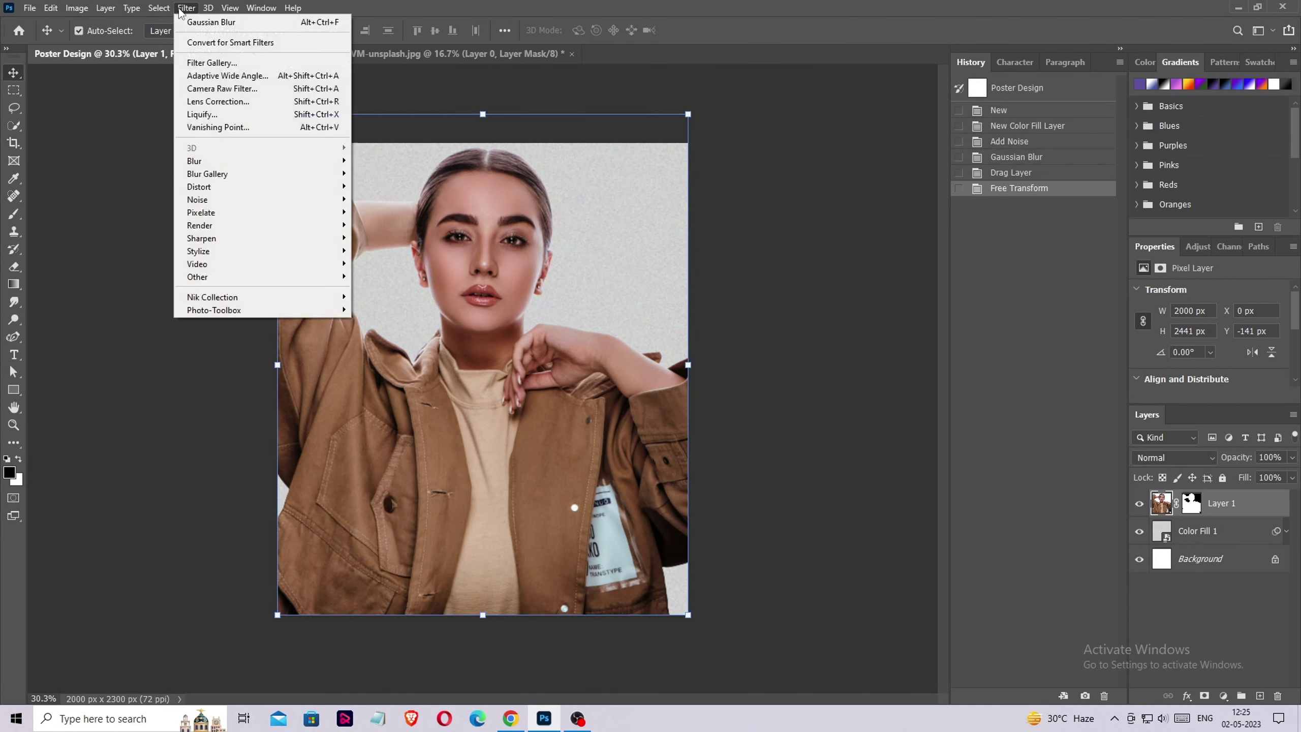
{"action": "key", "text": "Escape"}
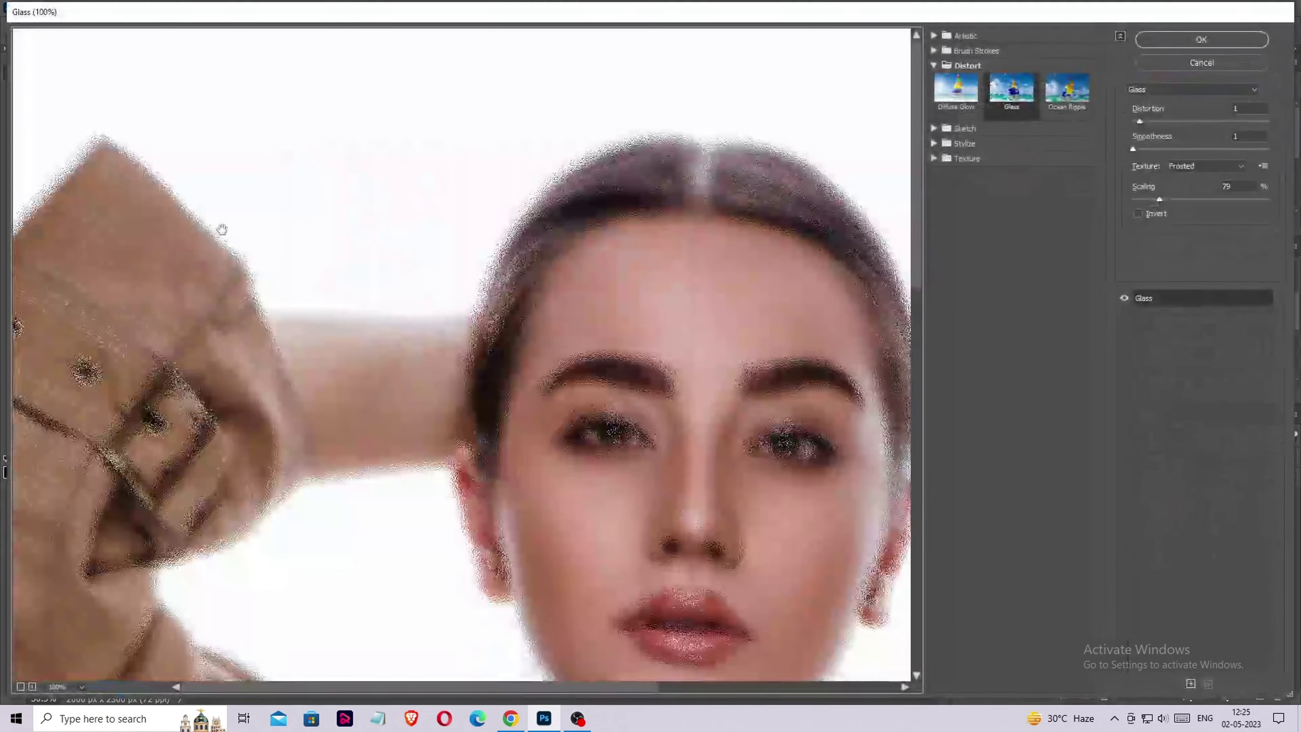
{"action": "key", "text": "ctrl+minus"}
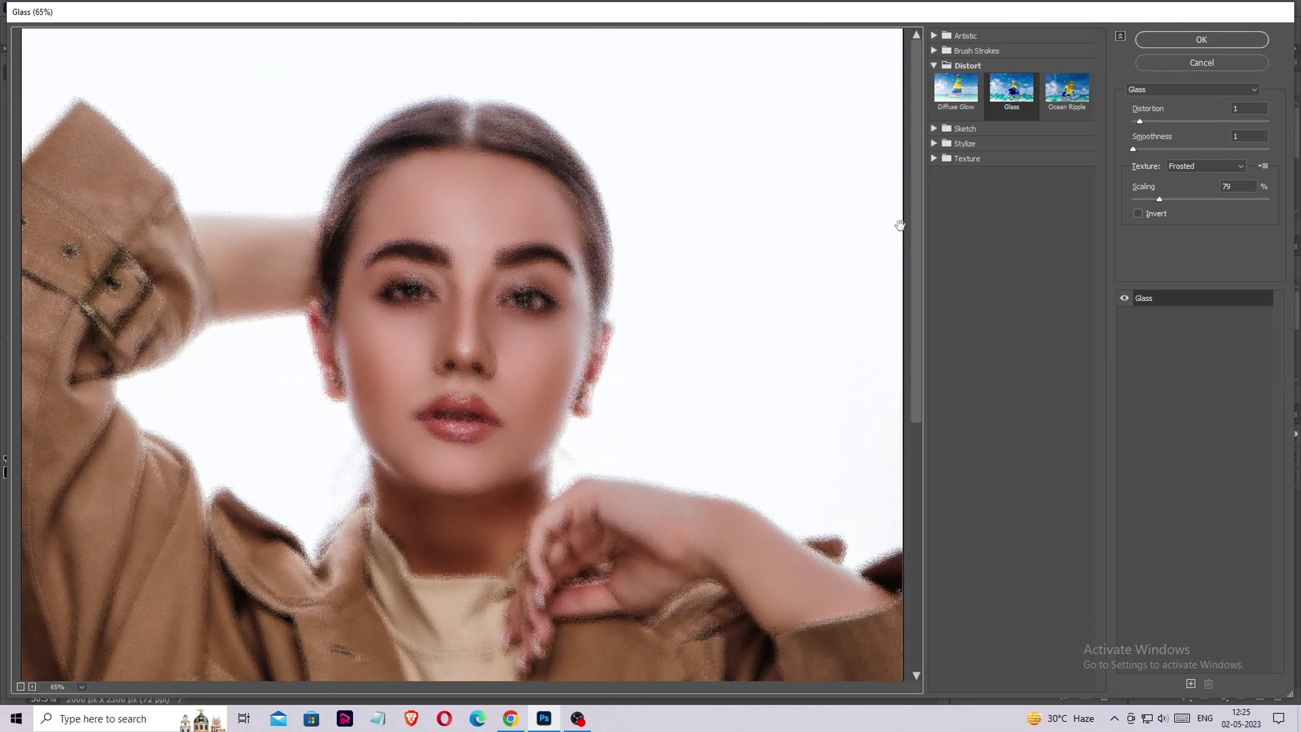
{"action": "left_click", "coordinate": [933, 36]}
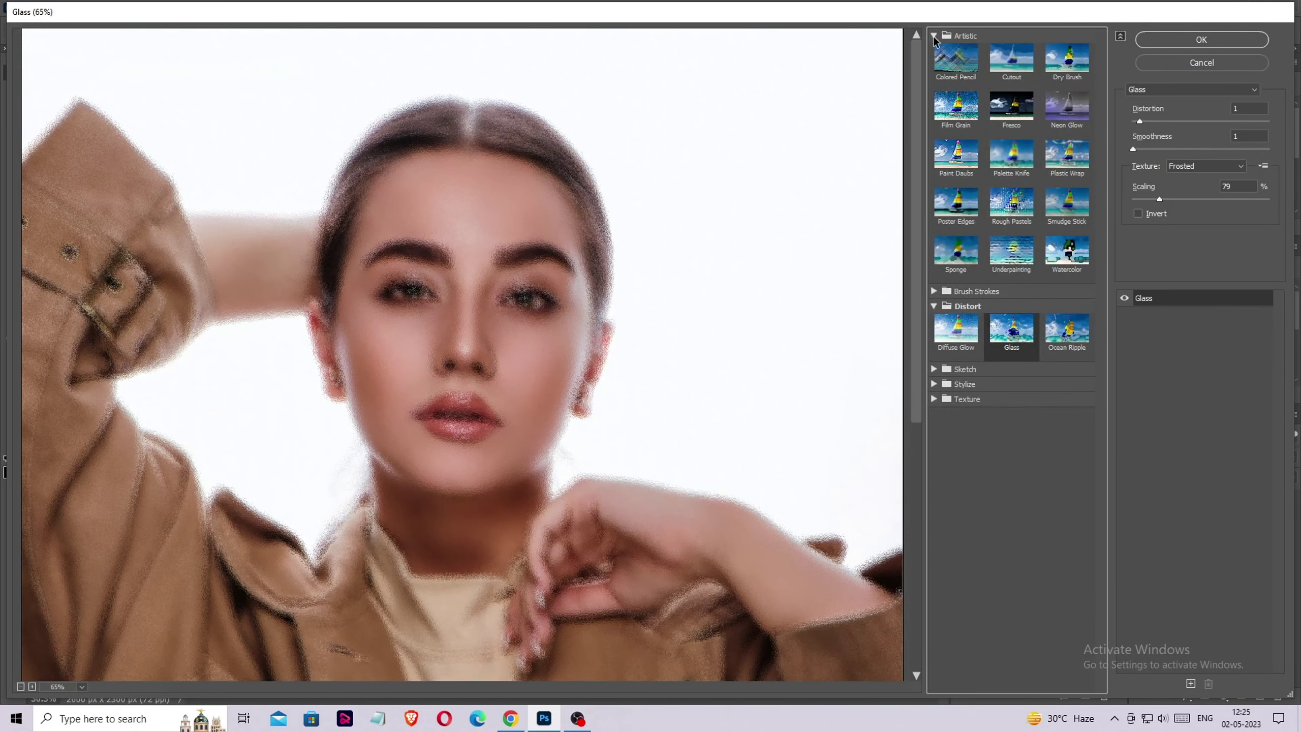
{"action": "left_click", "coordinate": [945, 154]}
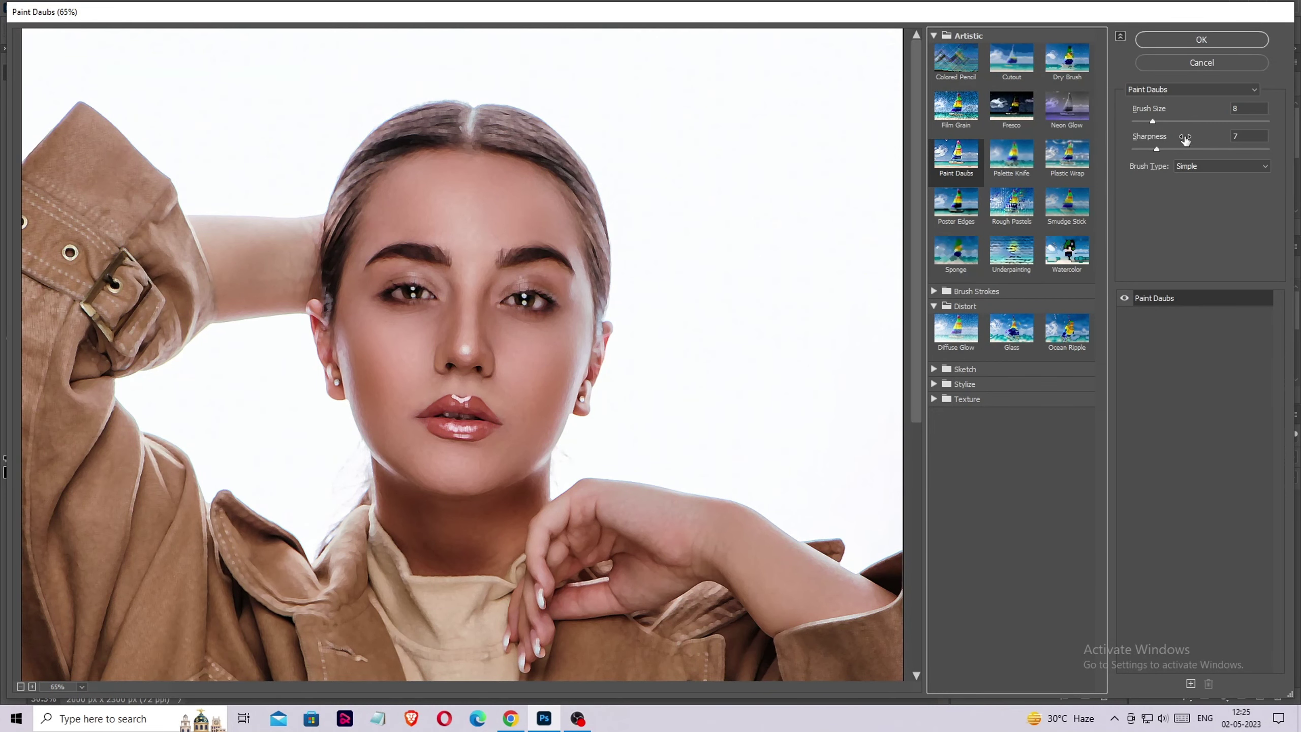
{"action": "left_click", "coordinate": [1243, 109]}
{"action": "type", "text": "5"}
{"action": "left_click", "coordinate": [1237, 136]}
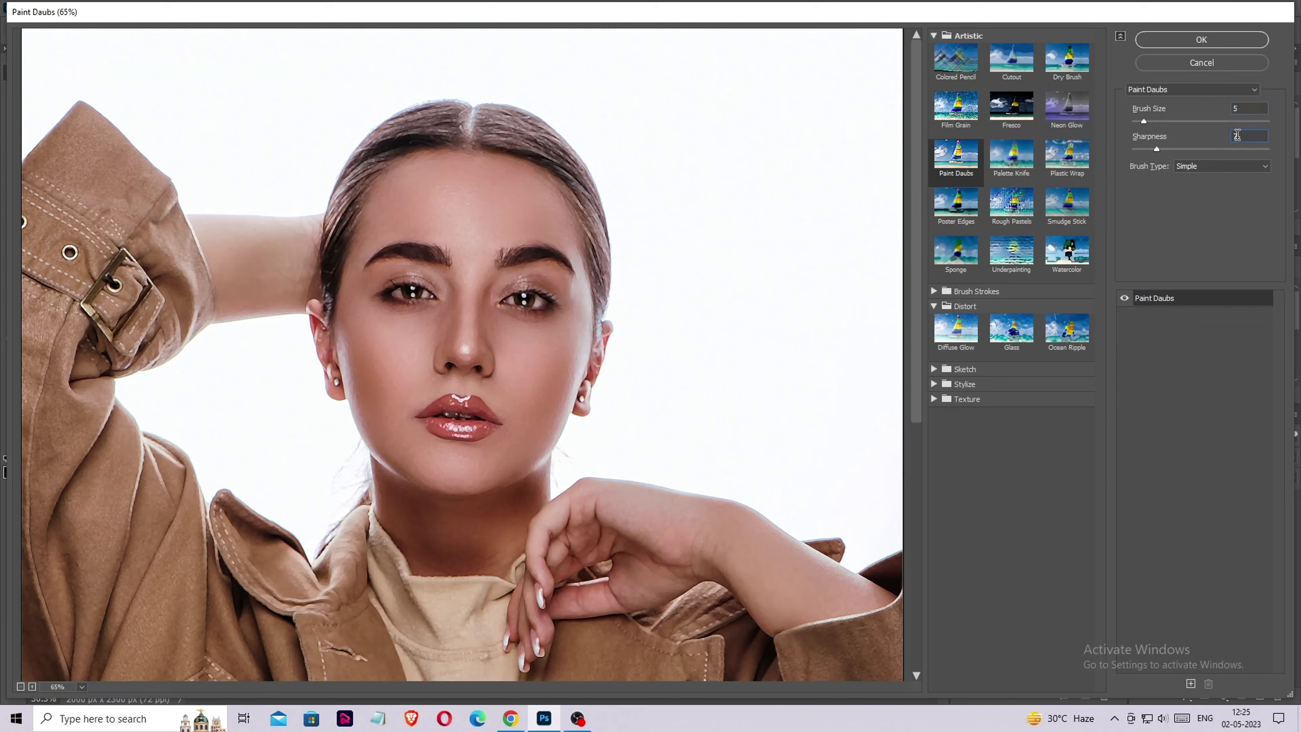
{"action": "type", "text": "15"}
{"action": "left_click", "coordinate": [1174, 40]}
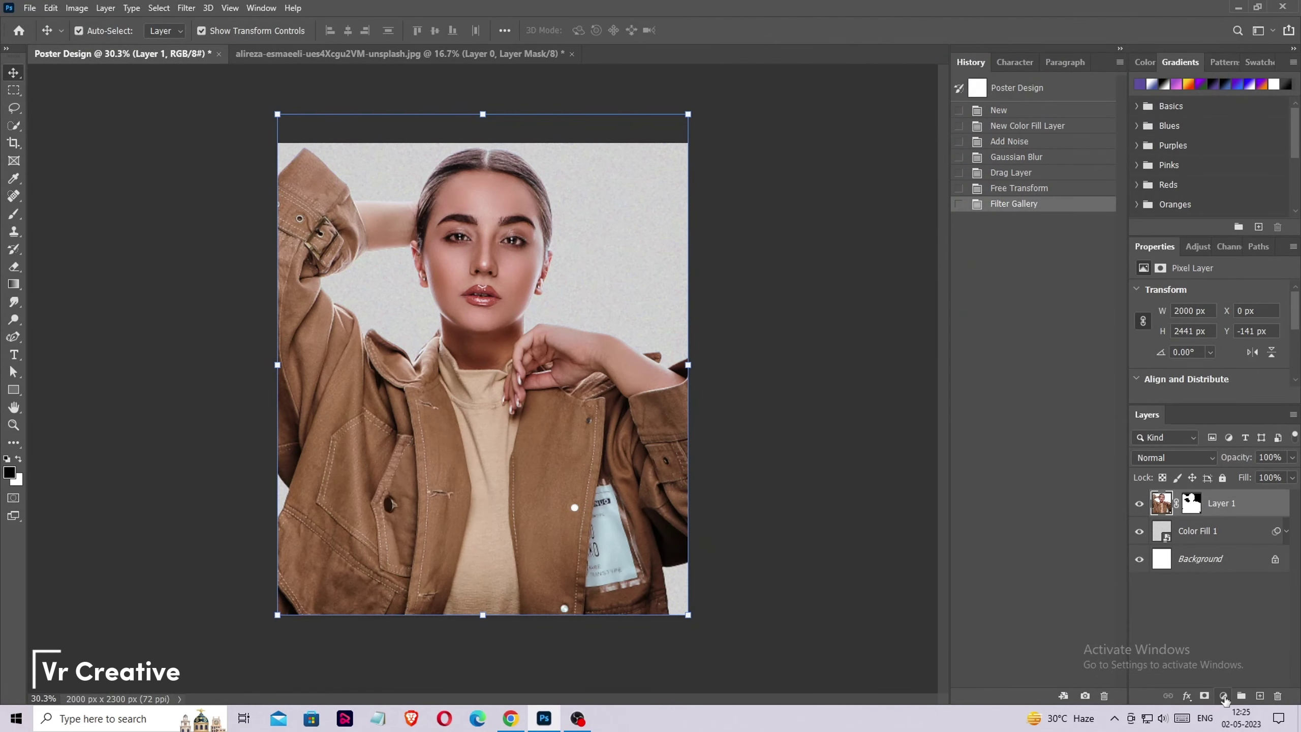
Add a Black & White adjustment clipped to the model, with Reds lowered to -21.
{"action": "left_click", "coordinate": [1224, 697]}
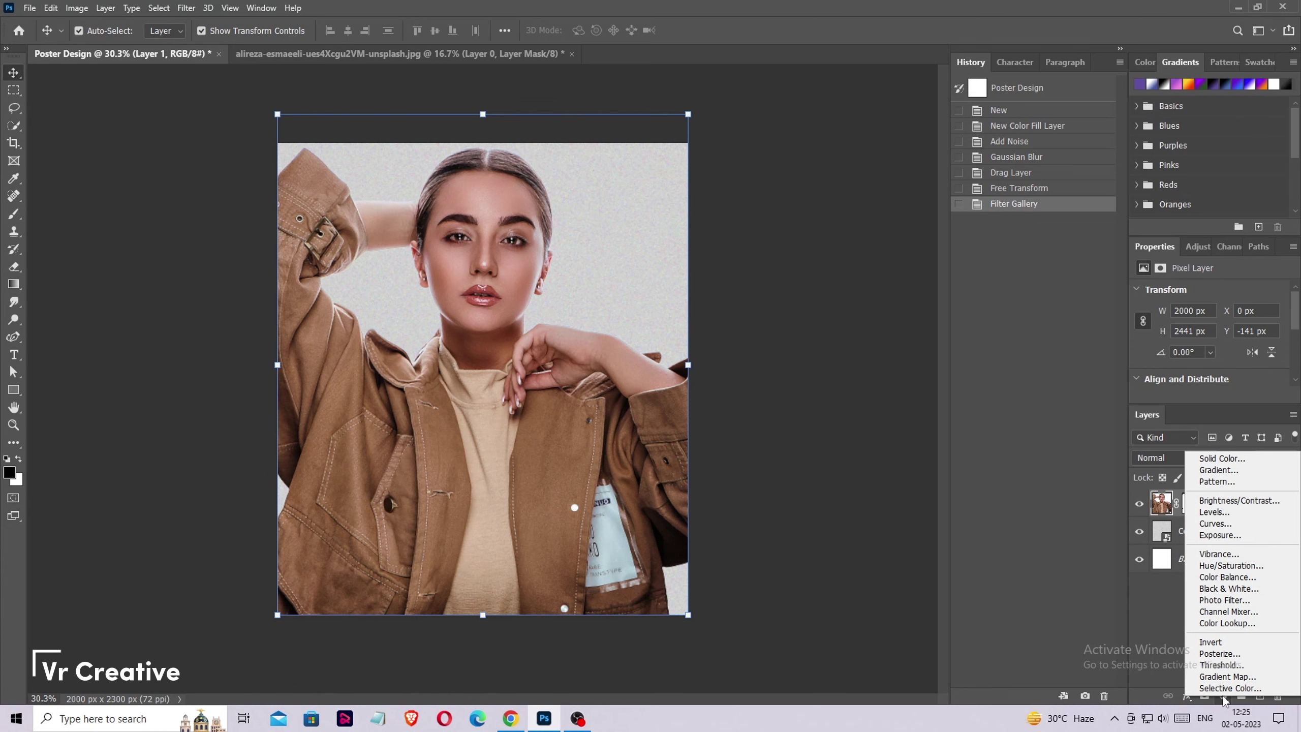
{"action": "left_click", "coordinate": [1218, 595]}
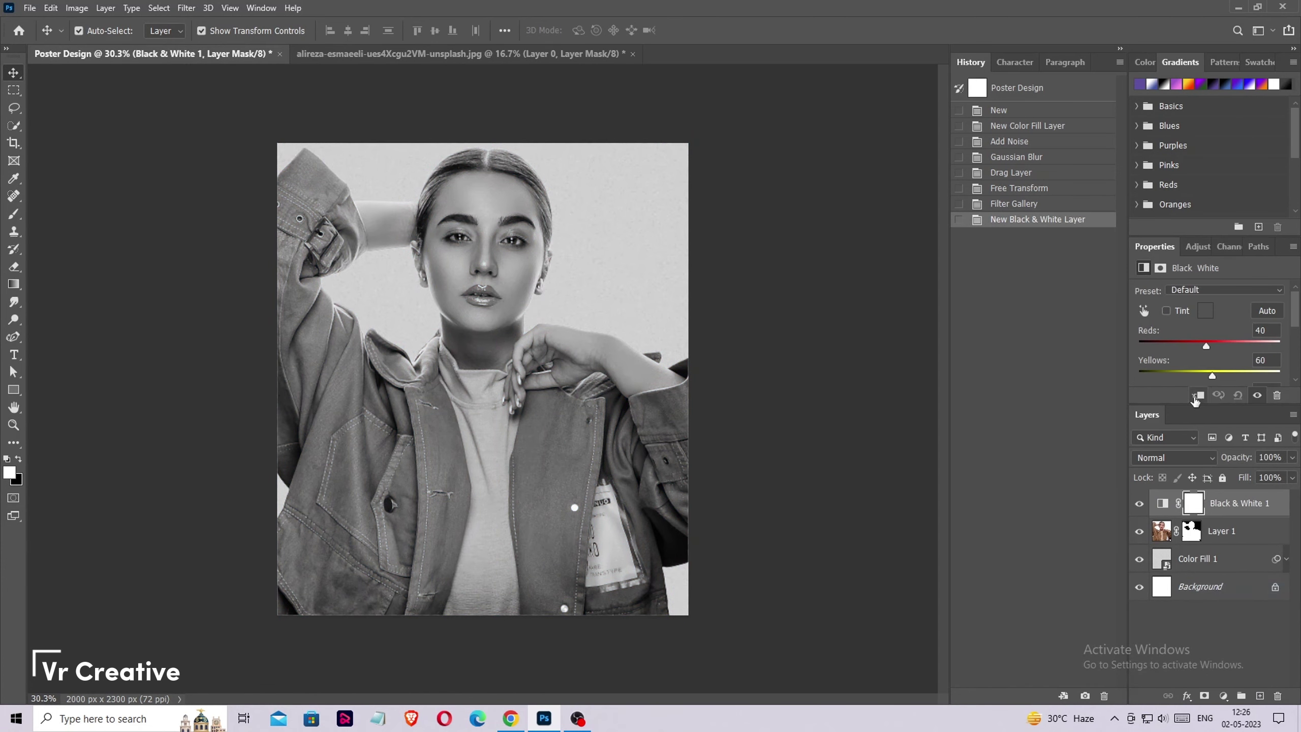
{"action": "left_click", "coordinate": [1196, 395]}
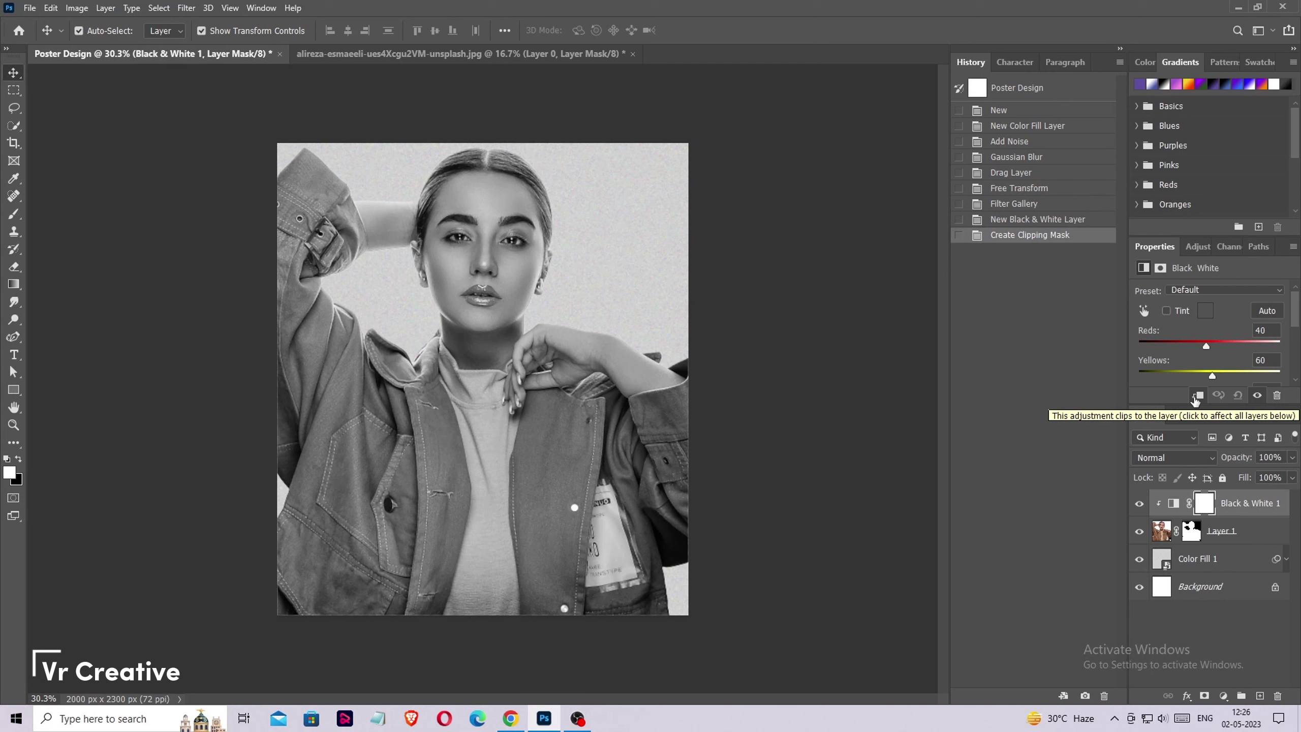
{"action": "left_click_drag", "start_coordinate": [1206, 346], "coordinate": [1189, 336]}
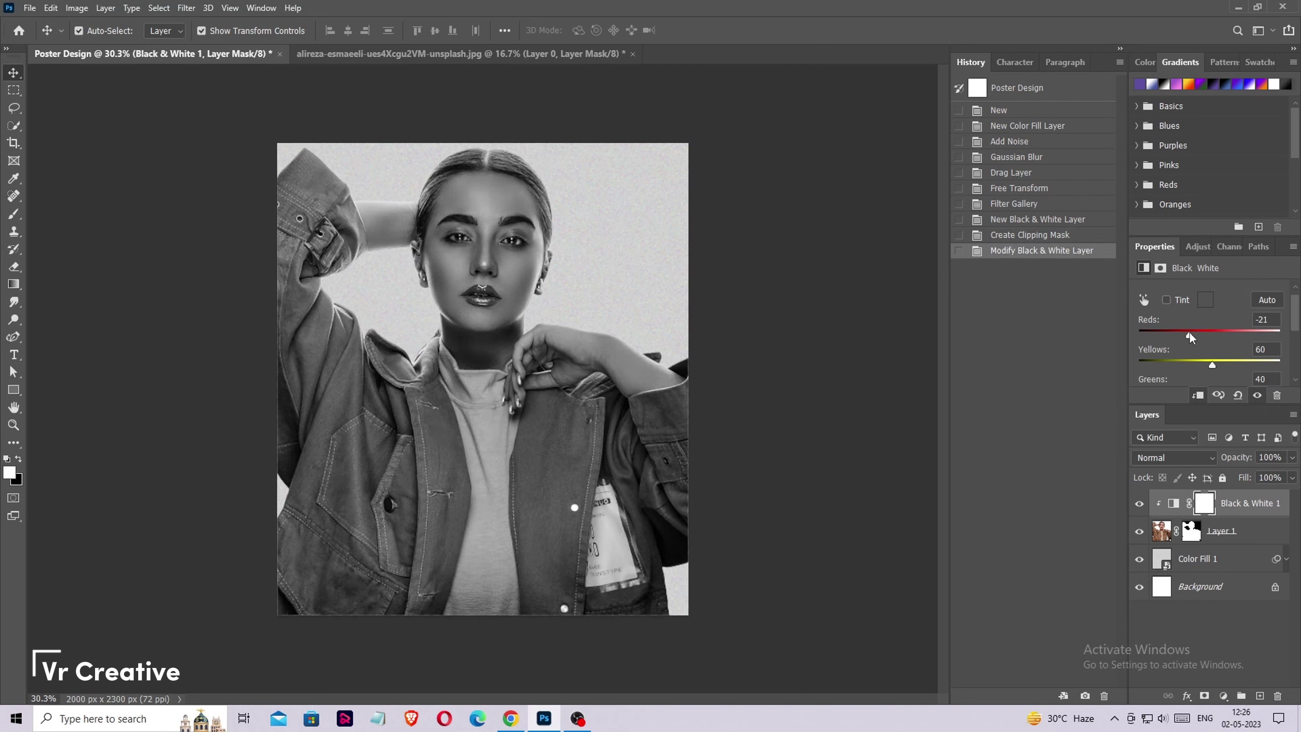
Group the photo and adjustment, name the group Model, and convert it to a smart object.
{"action": "left_click", "coordinate": [1234, 527]}
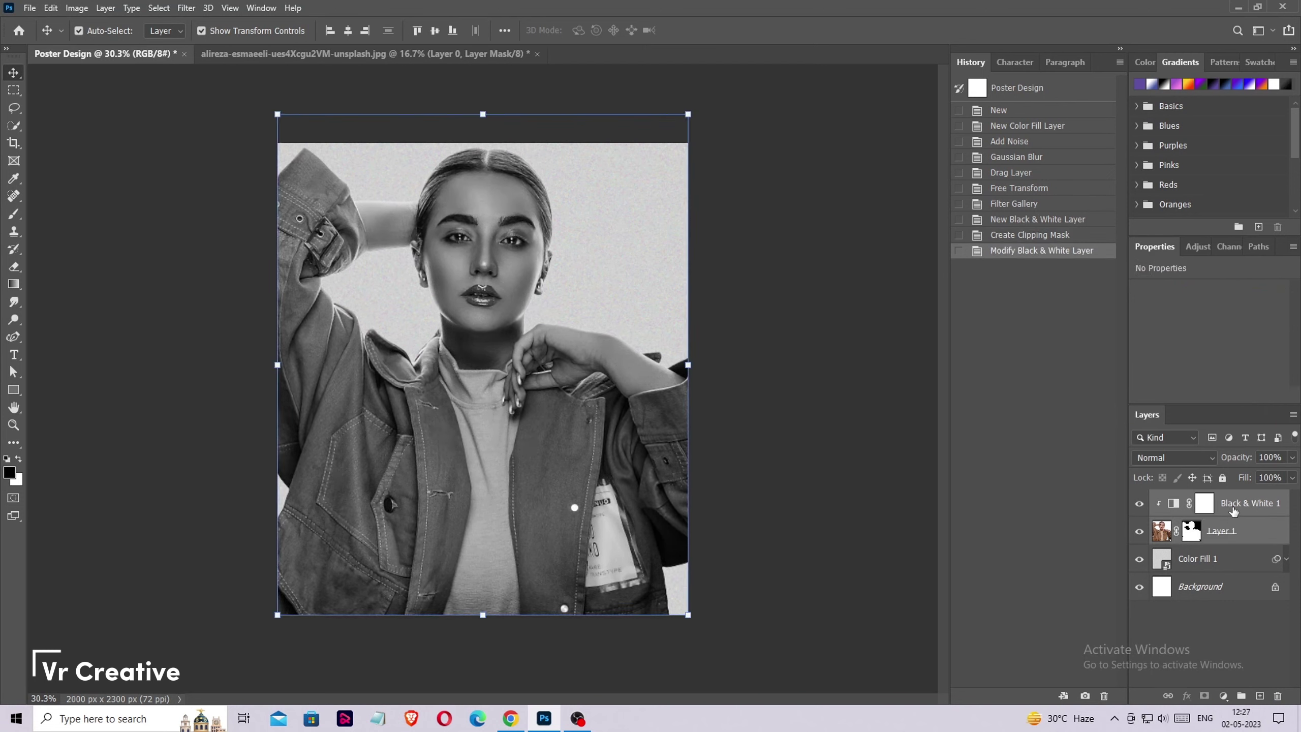
{"action": "key", "text": "ctrl+g"}
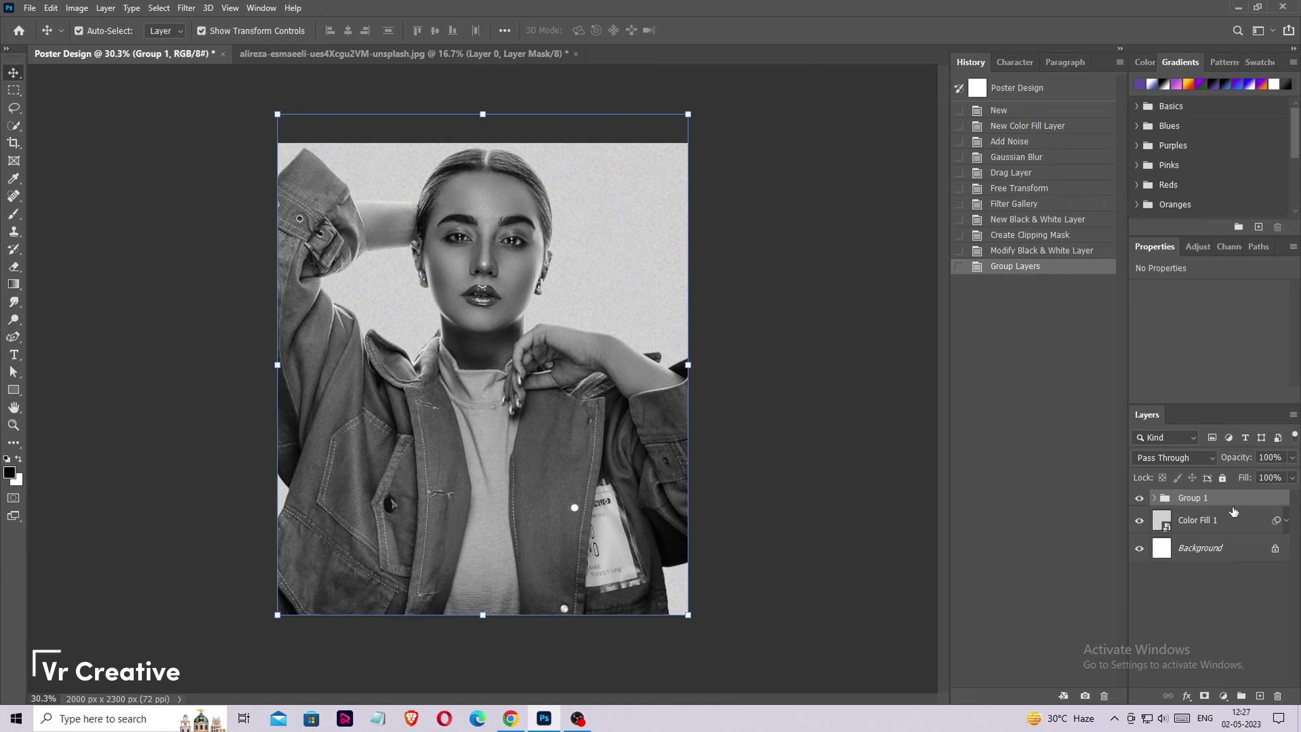
{"action": "double_click", "coordinate": [1193, 498]}
{"action": "type", "text": "Model"}
{"action": "key", "text": "Return"}
{"action": "right_click", "coordinate": [1213, 504]}
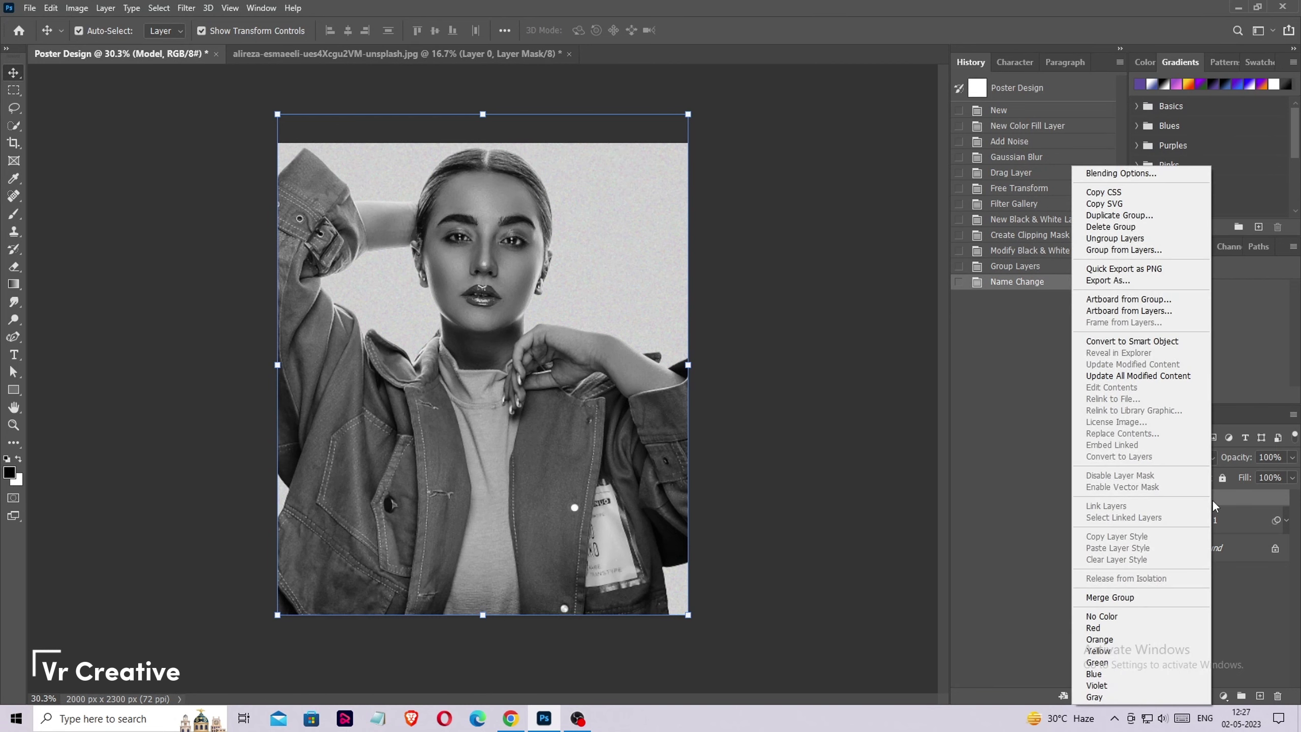
{"action": "left_click", "coordinate": [1142, 346]}
{"action": "left_click", "coordinate": [828, 572]}
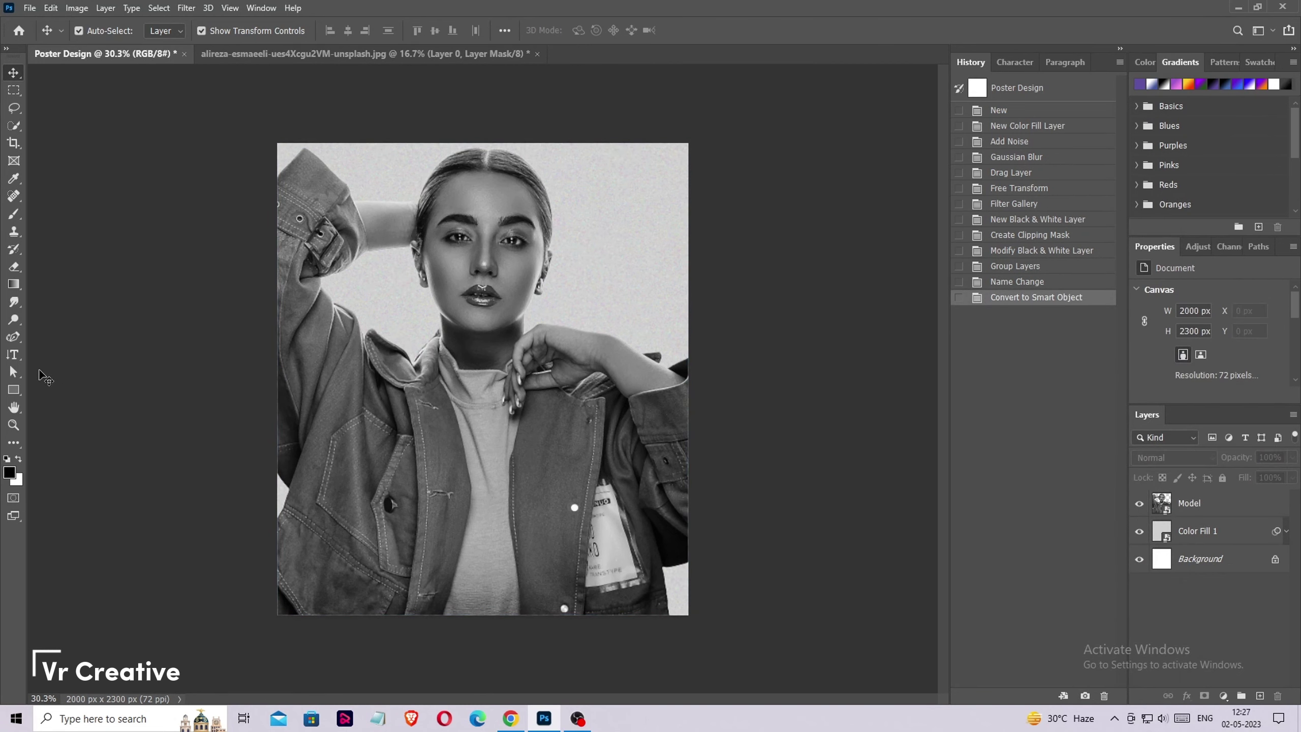
Start a horizontal type layer on the poster in the Deli font with white colour.
{"action": "left_click", "coordinate": [13, 355]}
{"action": "right_click", "coordinate": [13, 354]}
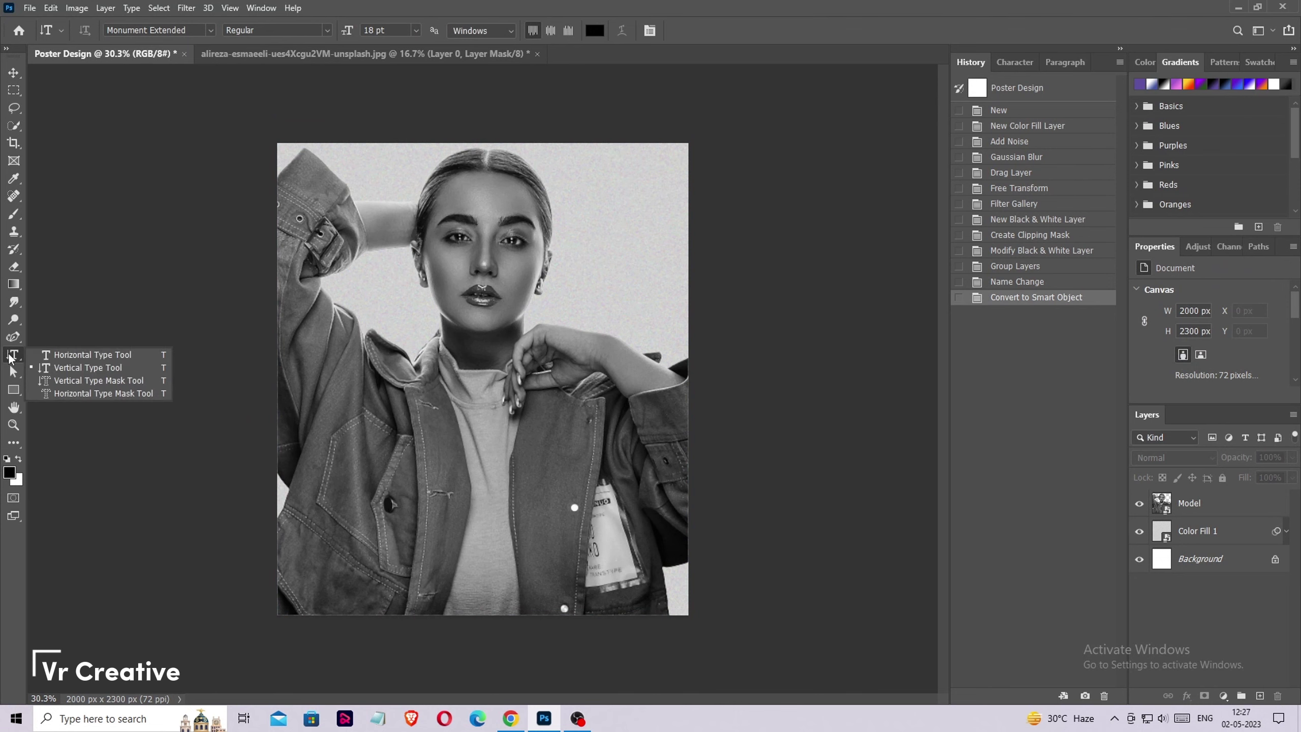
{"action": "left_click", "coordinate": [46, 351]}
{"action": "left_click", "coordinate": [433, 416]}
{"action": "left_click", "coordinate": [210, 30]}
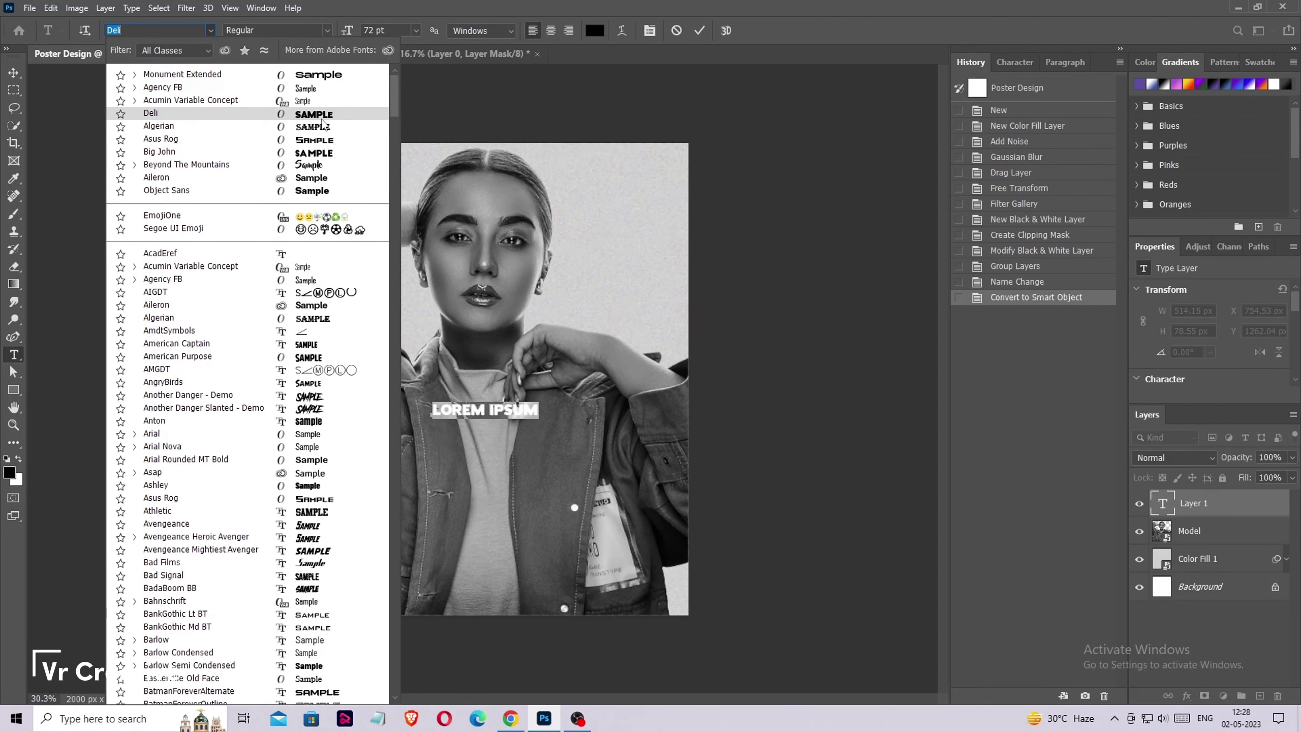
{"action": "key", "text": "Return"}
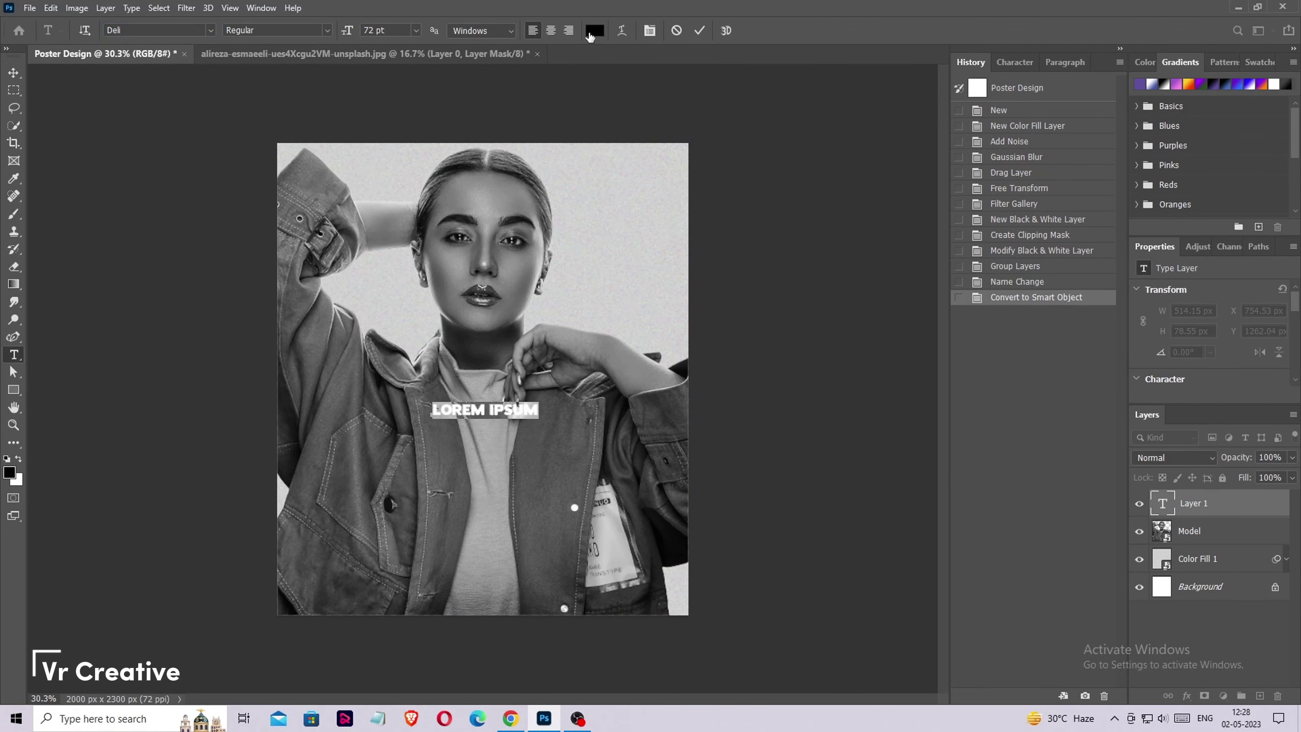
{"action": "left_click", "coordinate": [594, 30]}
{"action": "left_click", "coordinate": [729, 119]}
{"action": "left_click", "coordinate": [1031, 113]}
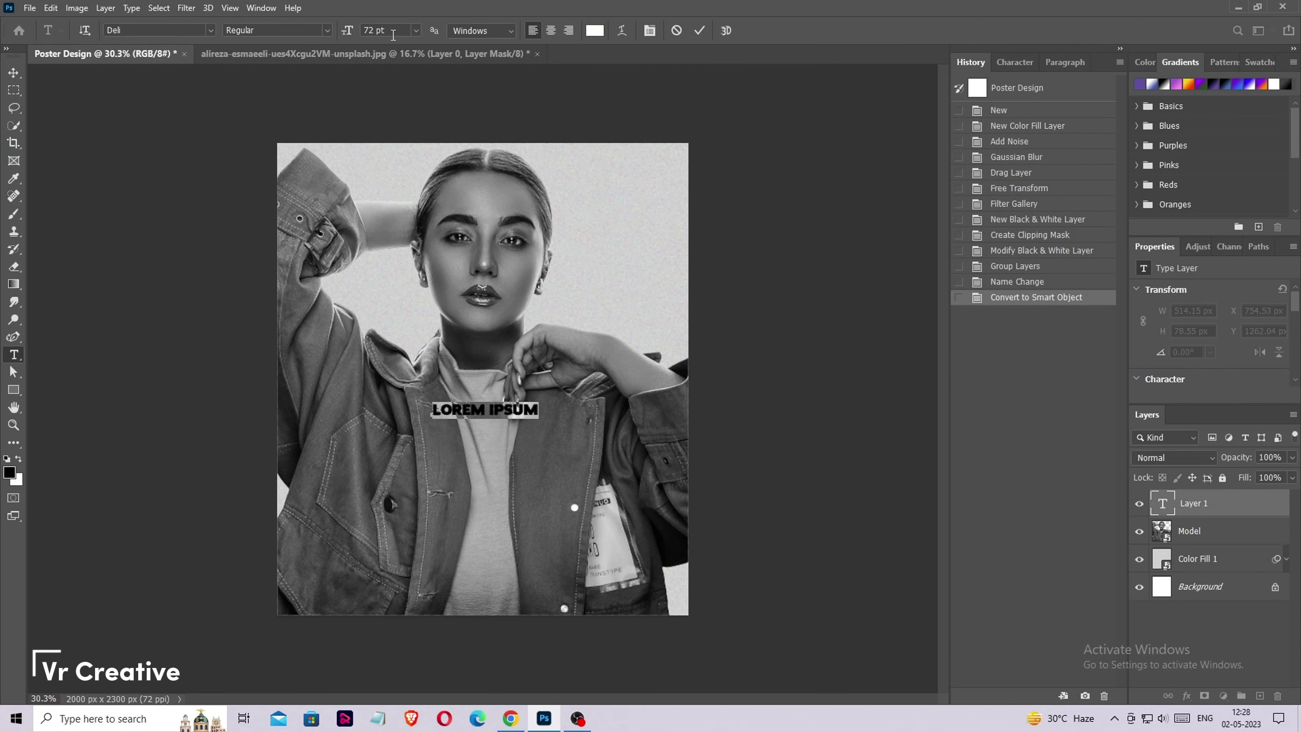
Type 'GRAPHIC DESIGN' and scale it up to about 296%.
{"action": "type", "text": "G"}
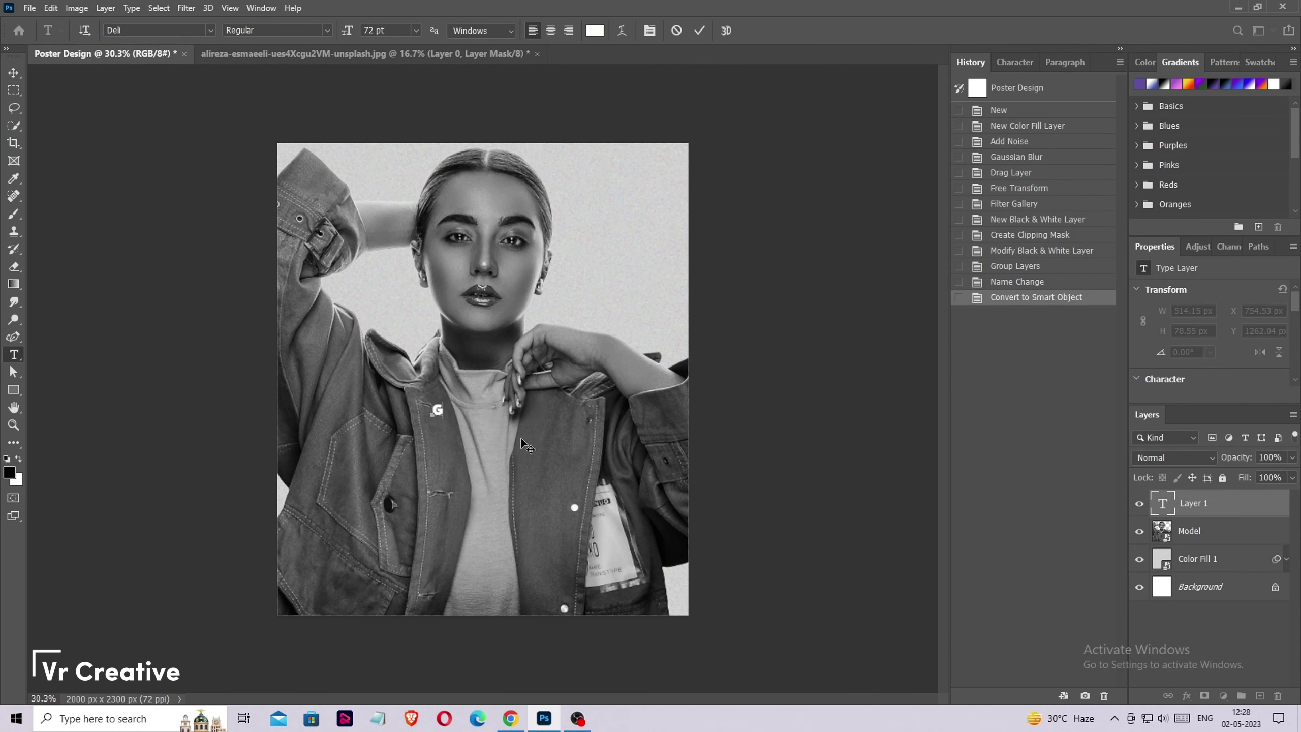
{"action": "type", "text": "RAPHIC DESIG"}
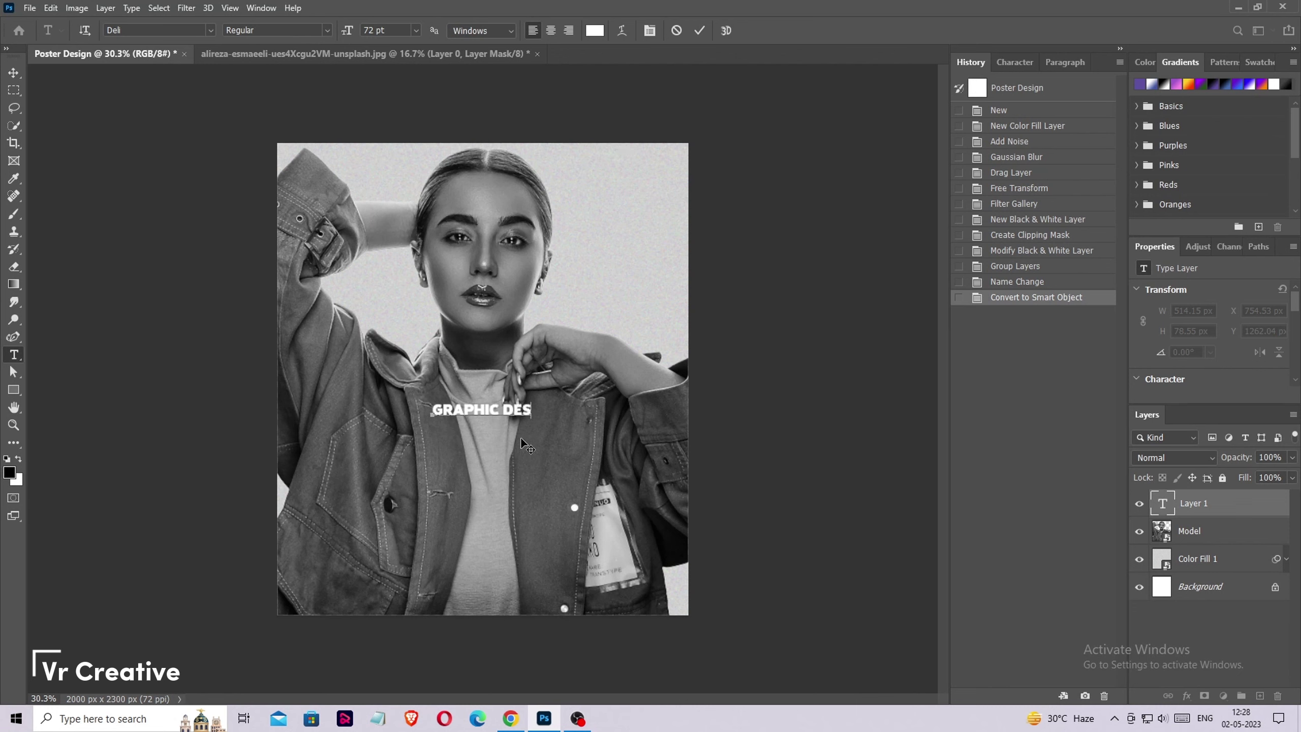
{"action": "type", "text": "N"}
{"action": "key", "text": "ctrl+Return"}
{"action": "key", "text": "v"}
{"action": "key", "text": "ctrl+t"}
{"action": "mouse_move", "coordinate": [554, 418]}
{"action": "left_mouse_down"}
{"action": "mouse_move", "coordinate": [676, 434]}
{"action": "mouse_move", "coordinate": [666, 397]}
{"action": "left_mouse_up"}
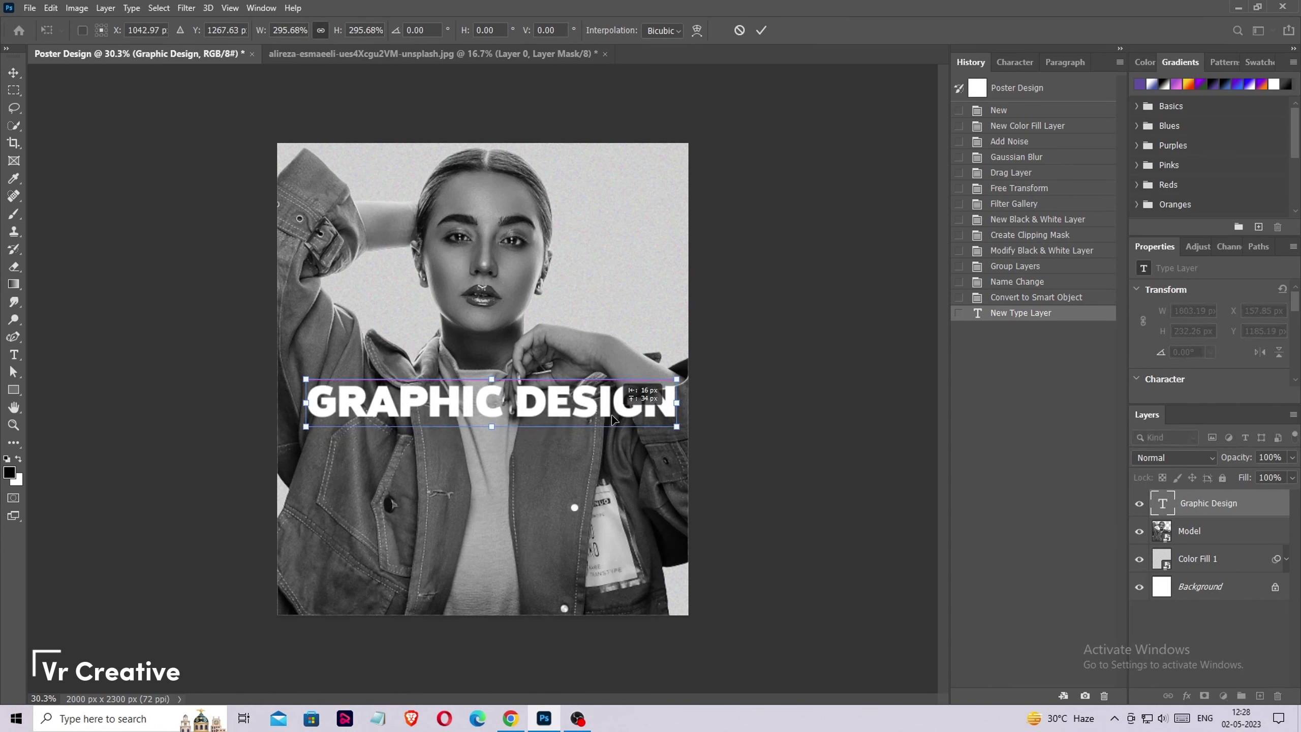
Rotate GRAPHIC DESIGN 90° clockwise and place it vertically beside the left of the face.
{"action": "right_click", "coordinate": [506, 383]}
{"action": "left_click", "coordinate": [550, 592]}
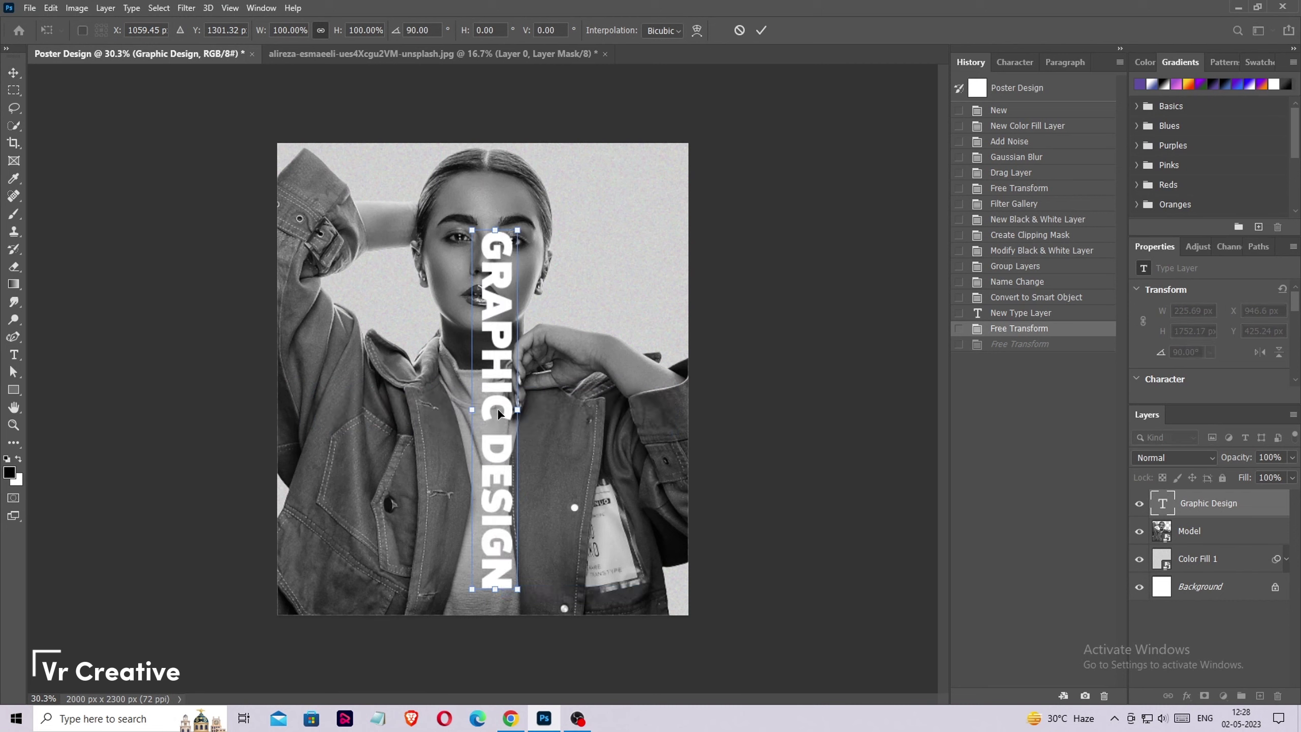
{"action": "left_click_drag", "start_coordinate": [498, 414], "coordinate": [549, 366]}
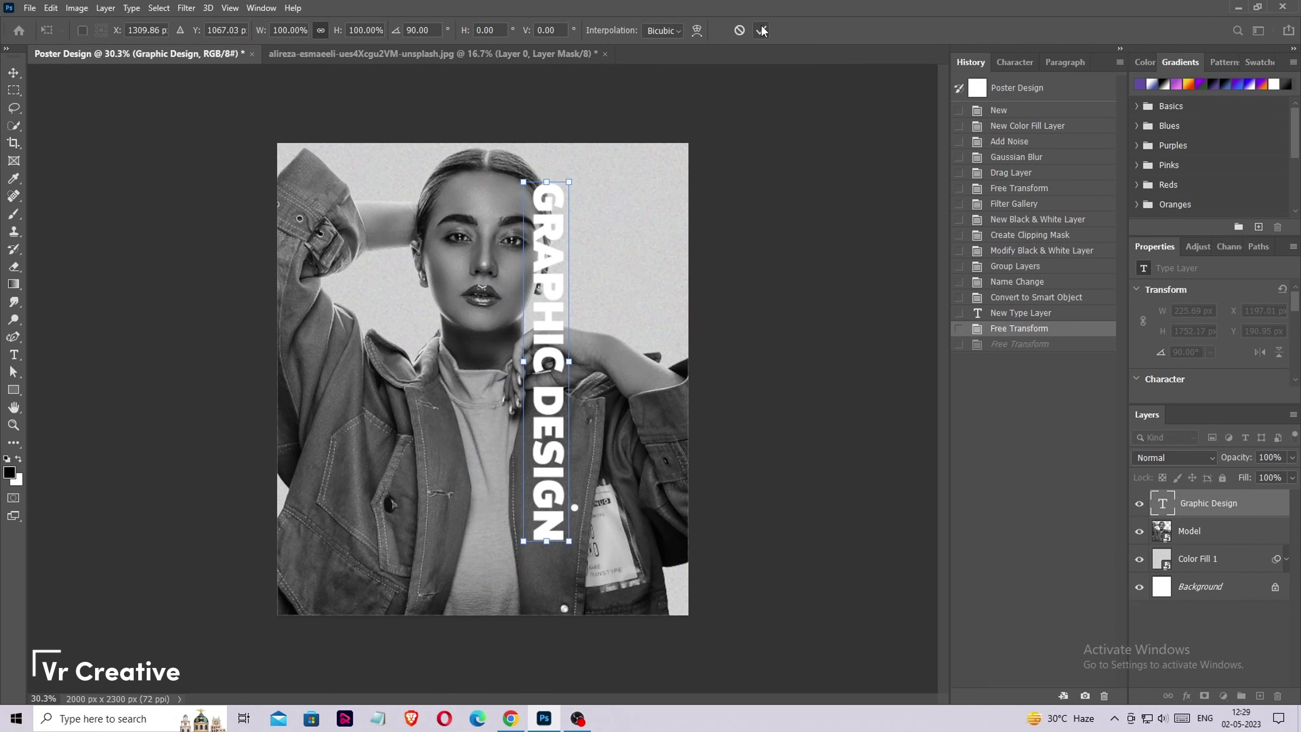
{"action": "mouse_move", "coordinate": [554, 261]}
{"action": "left_mouse_down"}
{"action": "mouse_move", "coordinate": [551, 241]}
{"action": "mouse_move", "coordinate": [425, 368]}
{"action": "mouse_move", "coordinate": [423, 387]}
{"action": "mouse_move", "coordinate": [440, 389]}
{"action": "left_mouse_up"}
{"action": "key", "text": "Return"}
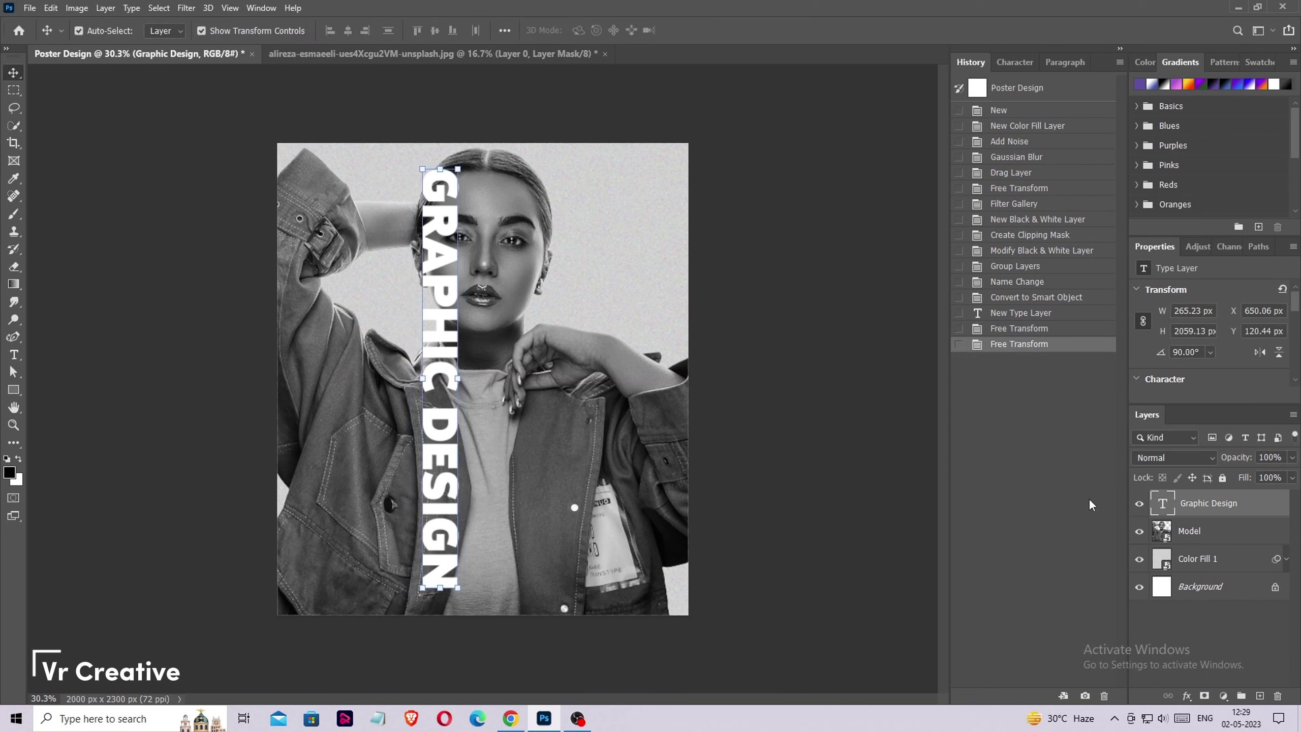
Duplicate the Model layer, move the copy above the text, and hide it.
{"action": "left_click", "coordinate": [1194, 533]}
{"action": "key", "text": "ctrl+j"}
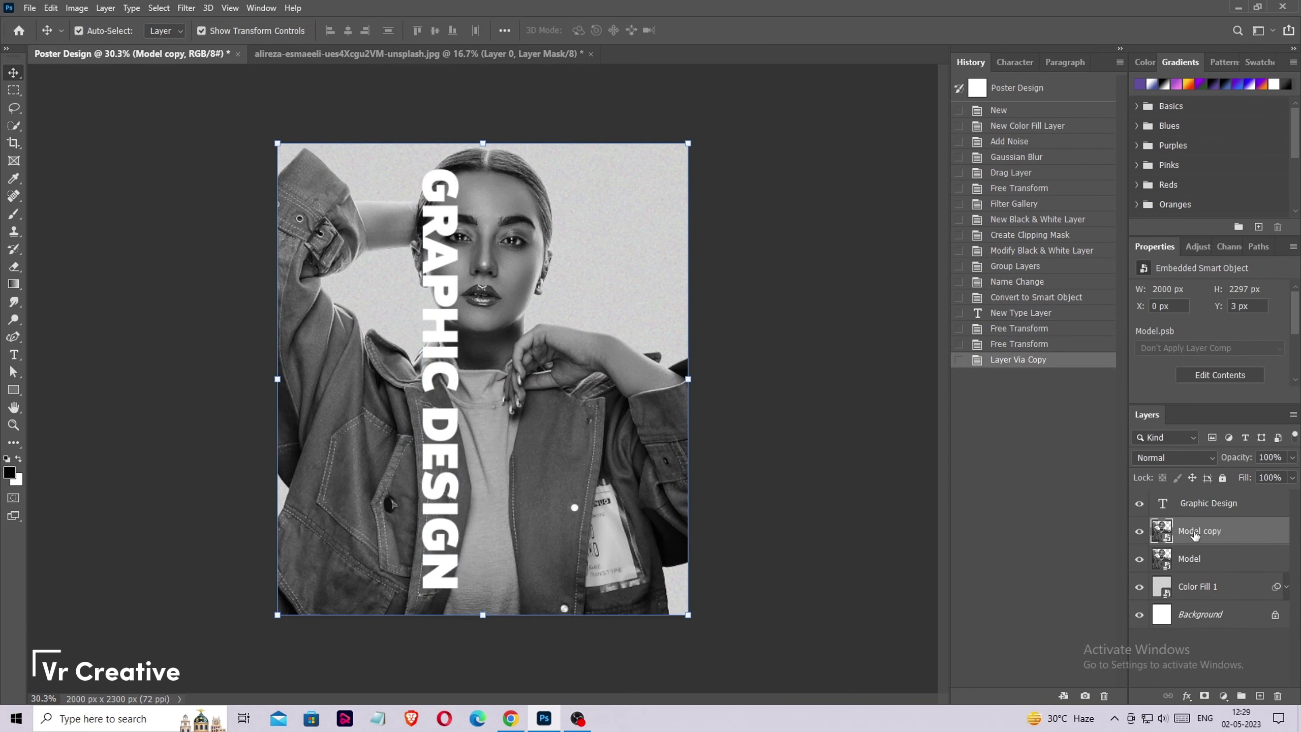
{"action": "left_click_drag", "start_coordinate": [1195, 534], "coordinate": [1195, 505]}
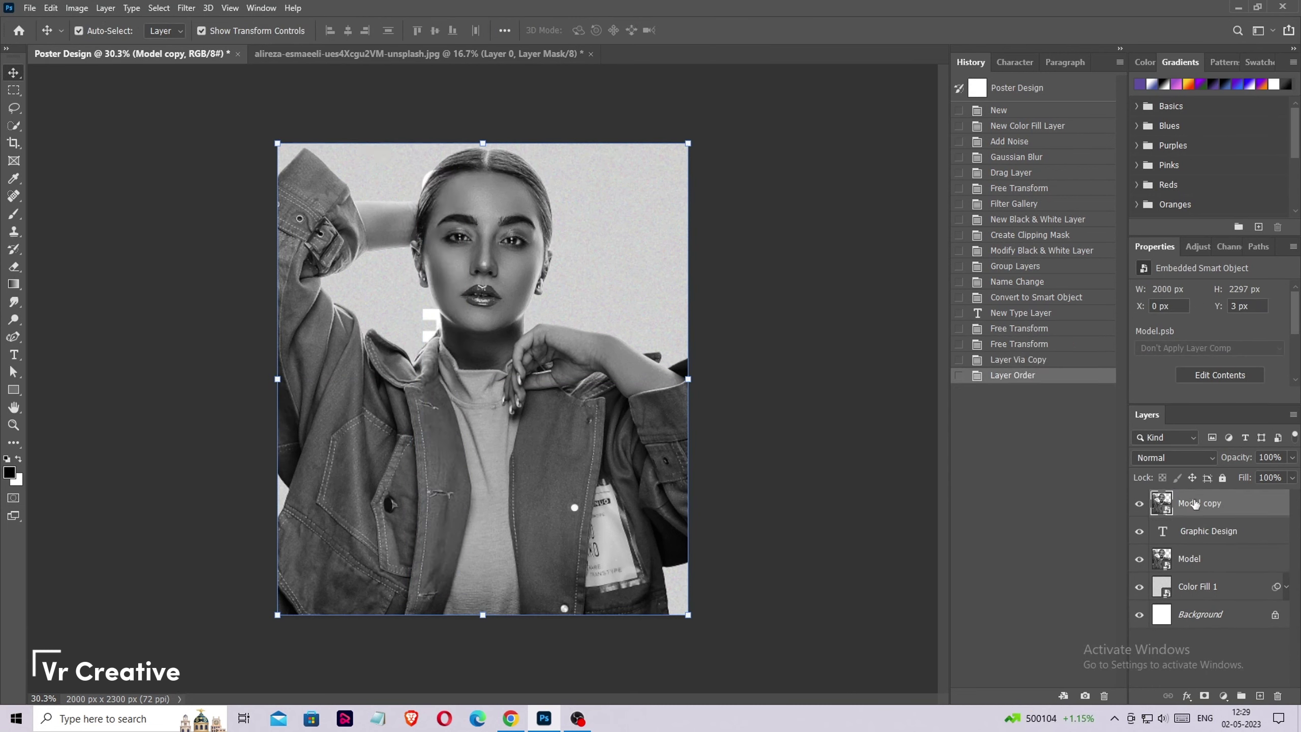
{"action": "left_click", "coordinate": [1139, 503]}
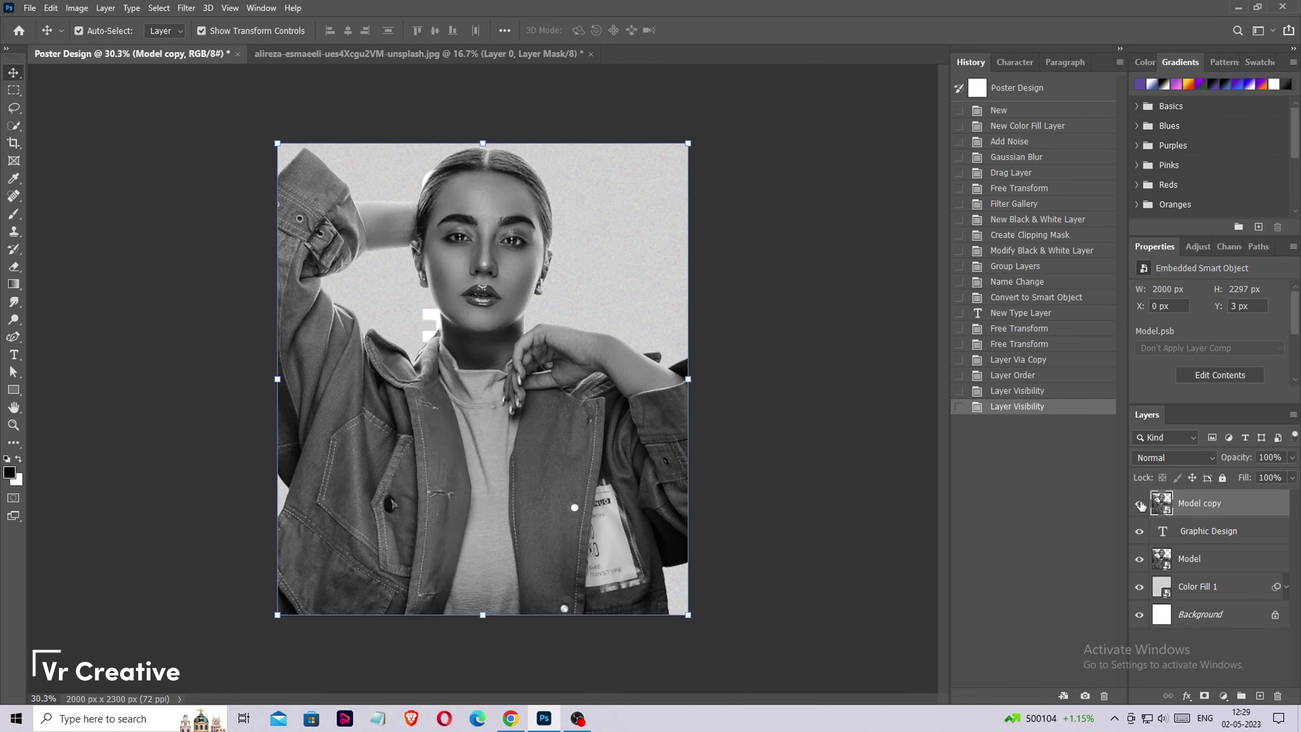
{"action": "left_click", "coordinate": [1139, 504]}
Add a mask to Model and make an inverted selection of the GRAPHIC DESIGN letters.
{"action": "left_click", "coordinate": [1214, 564]}
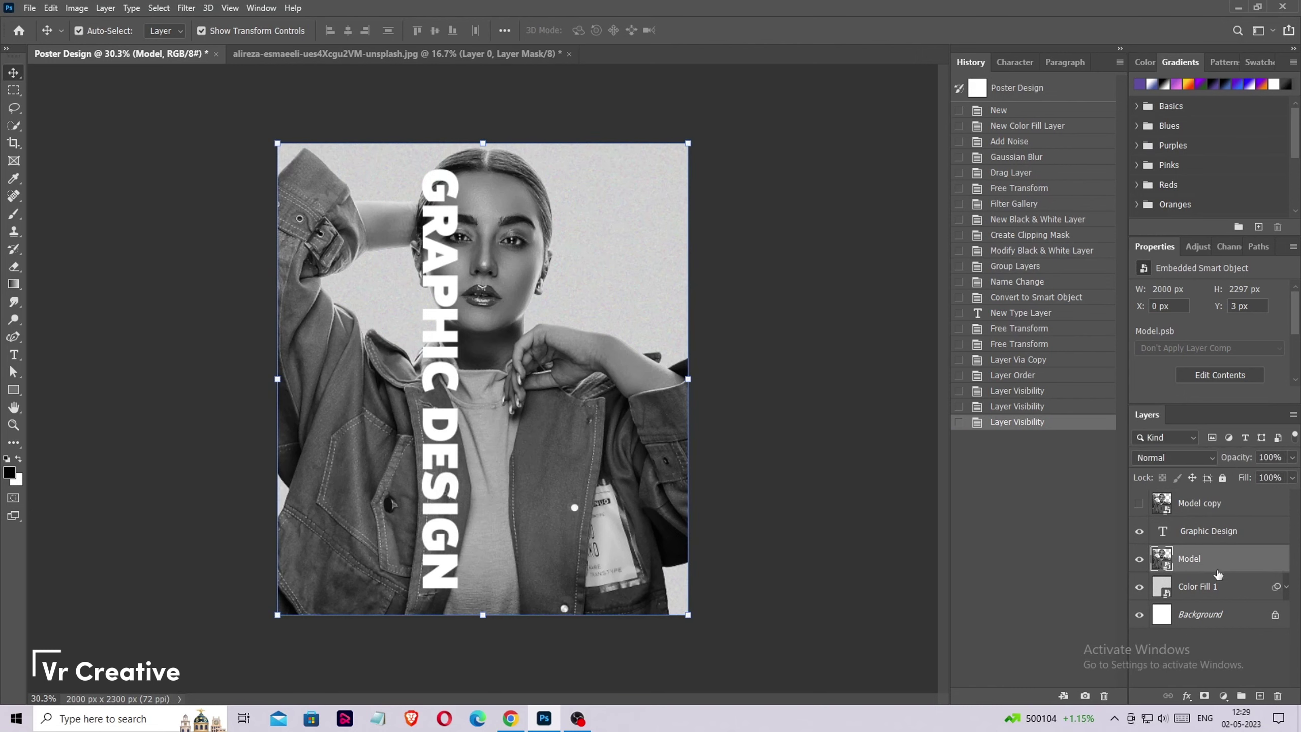
{"action": "left_click", "coordinate": [1204, 695]}
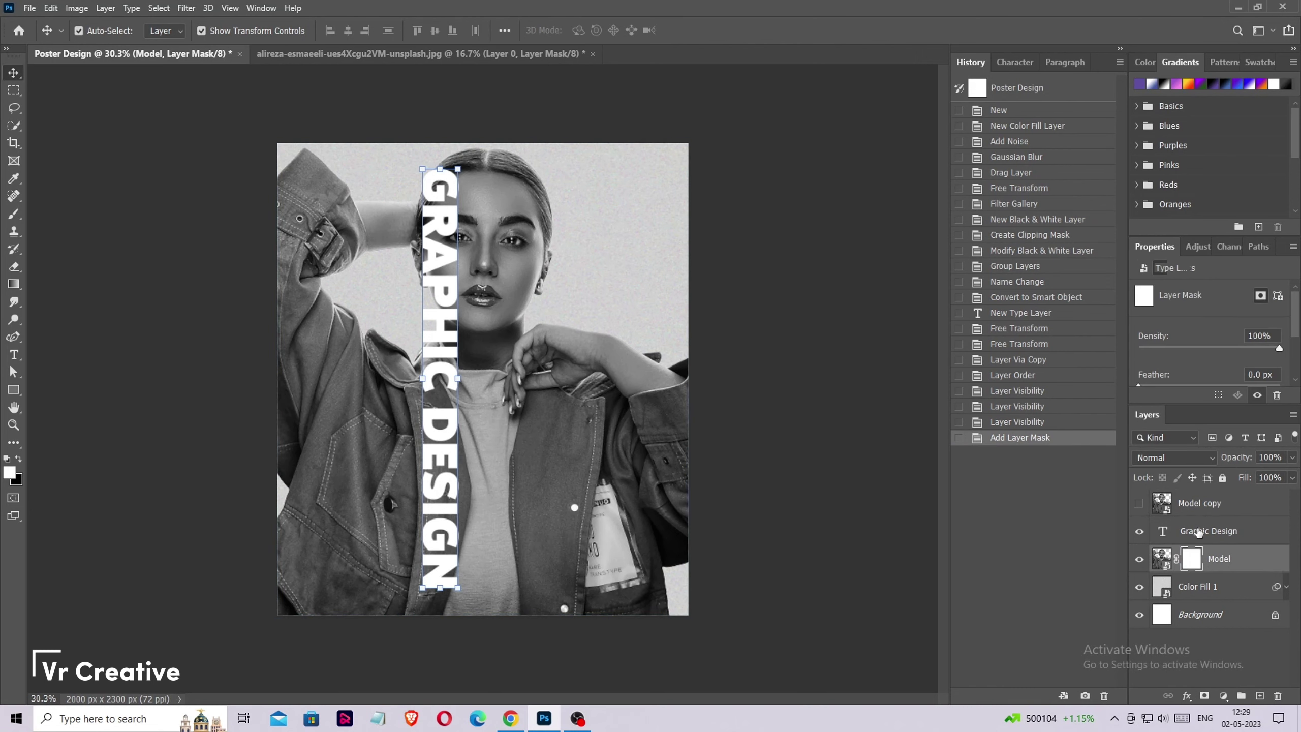
{"action": "left_click", "coordinate": [1198, 533]}
{"action": "right_click", "coordinate": [1158, 538]}
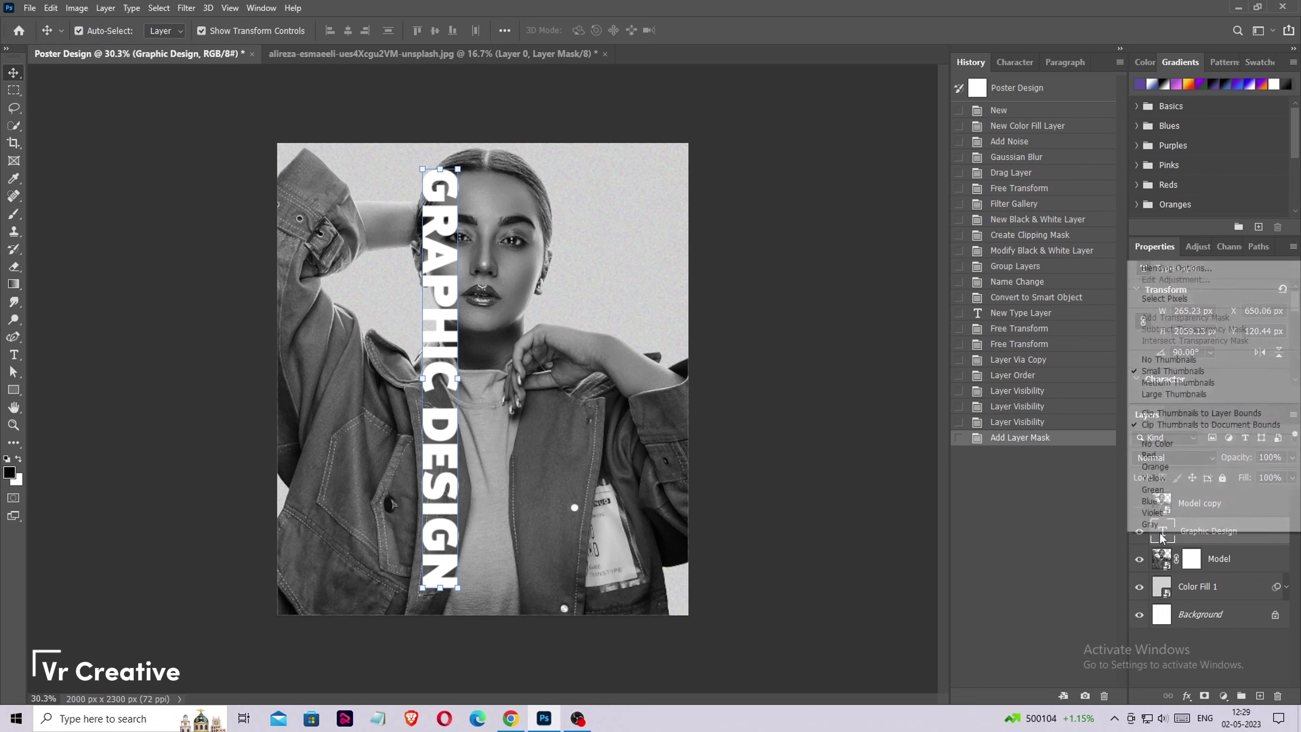
{"action": "left_click", "coordinate": [1164, 298]}
{"action": "left_click", "coordinate": [159, 8]}
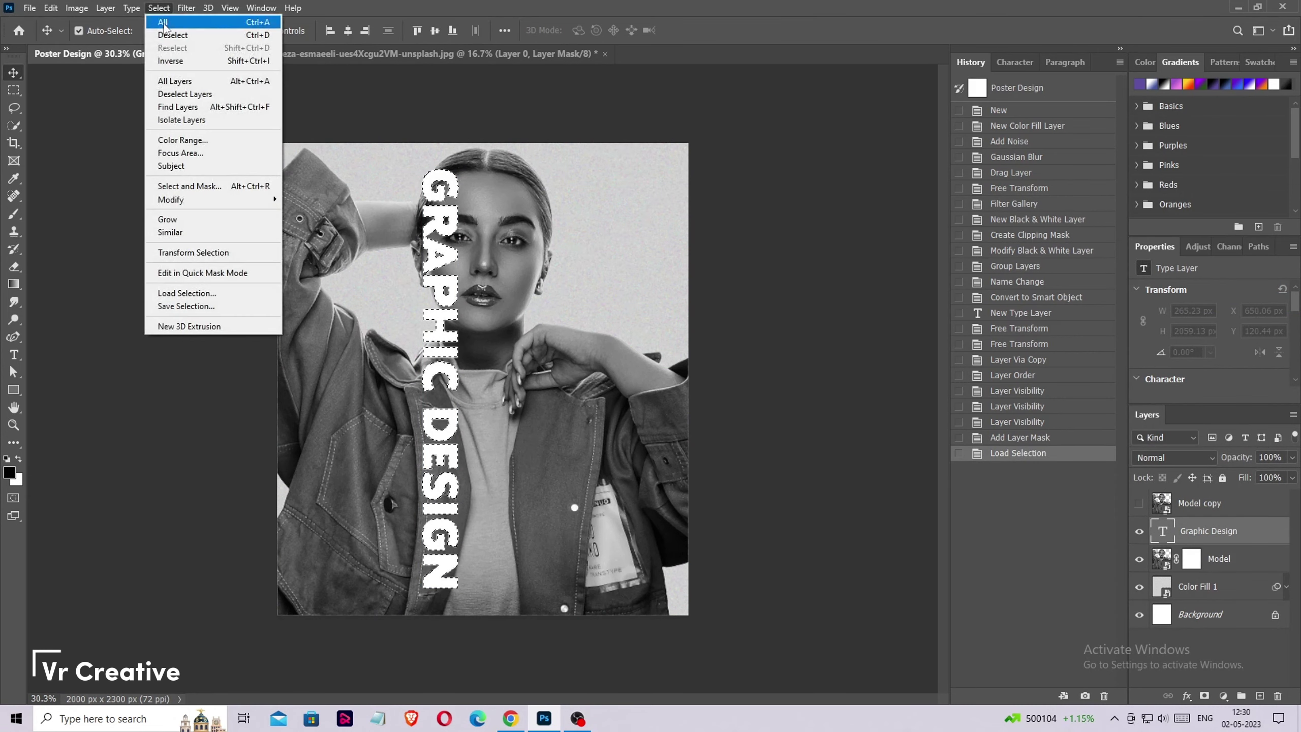
{"action": "left_click", "coordinate": [169, 63]}
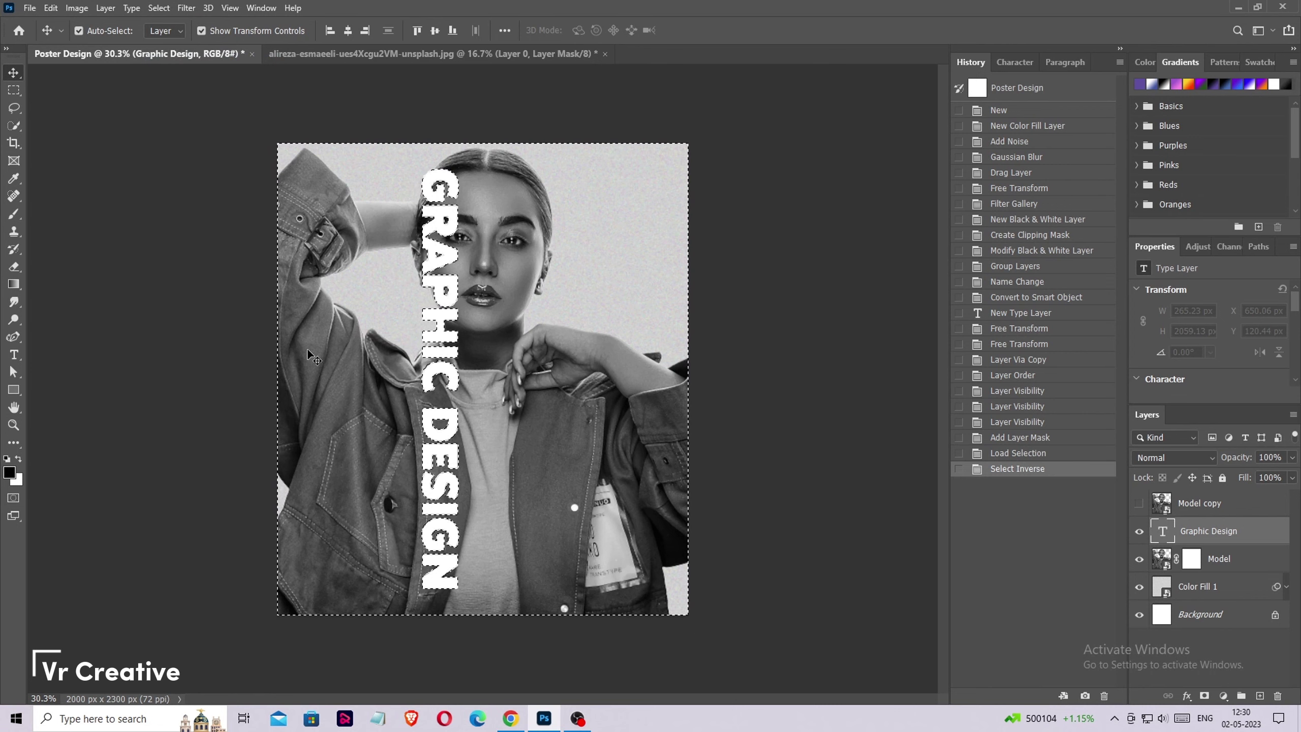
{"action": "left_click", "coordinate": [1191, 559]}
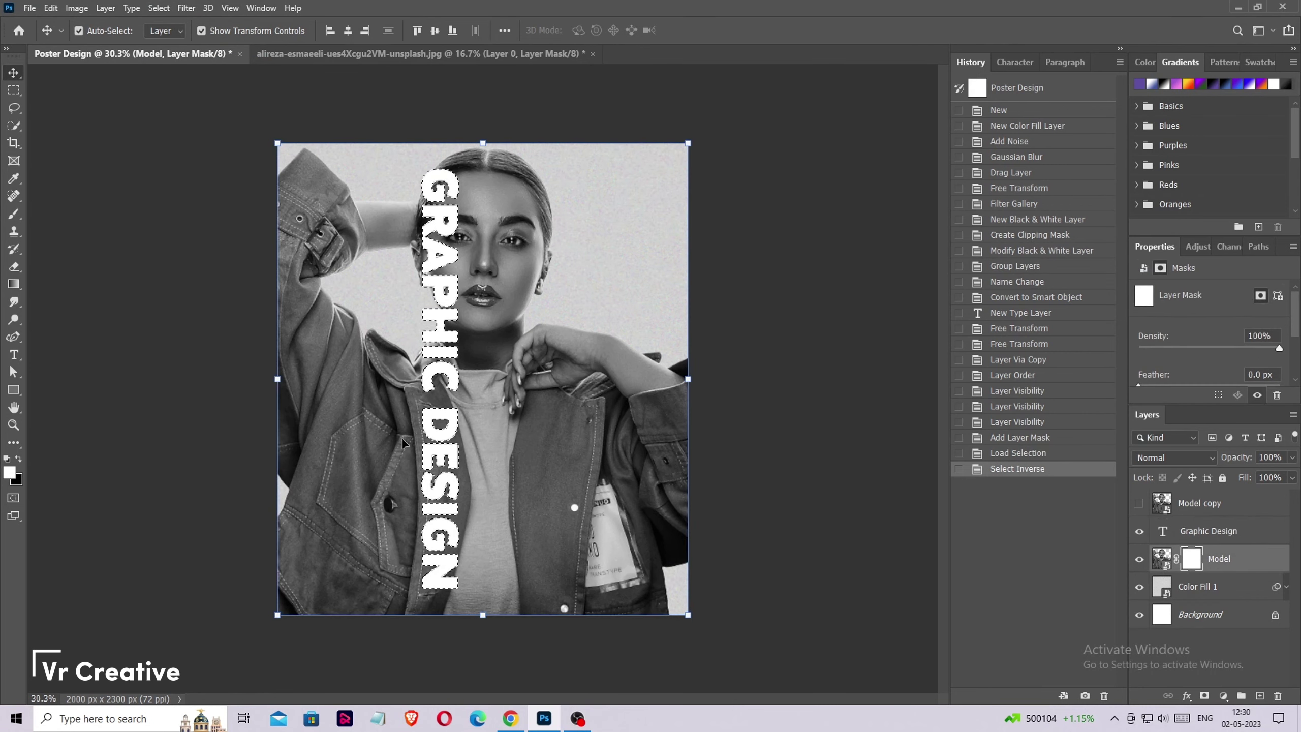
Paint black with a 245 px hard round brush on Model's mask left of the lettering, then deselect.
{"action": "key", "text": "b"}
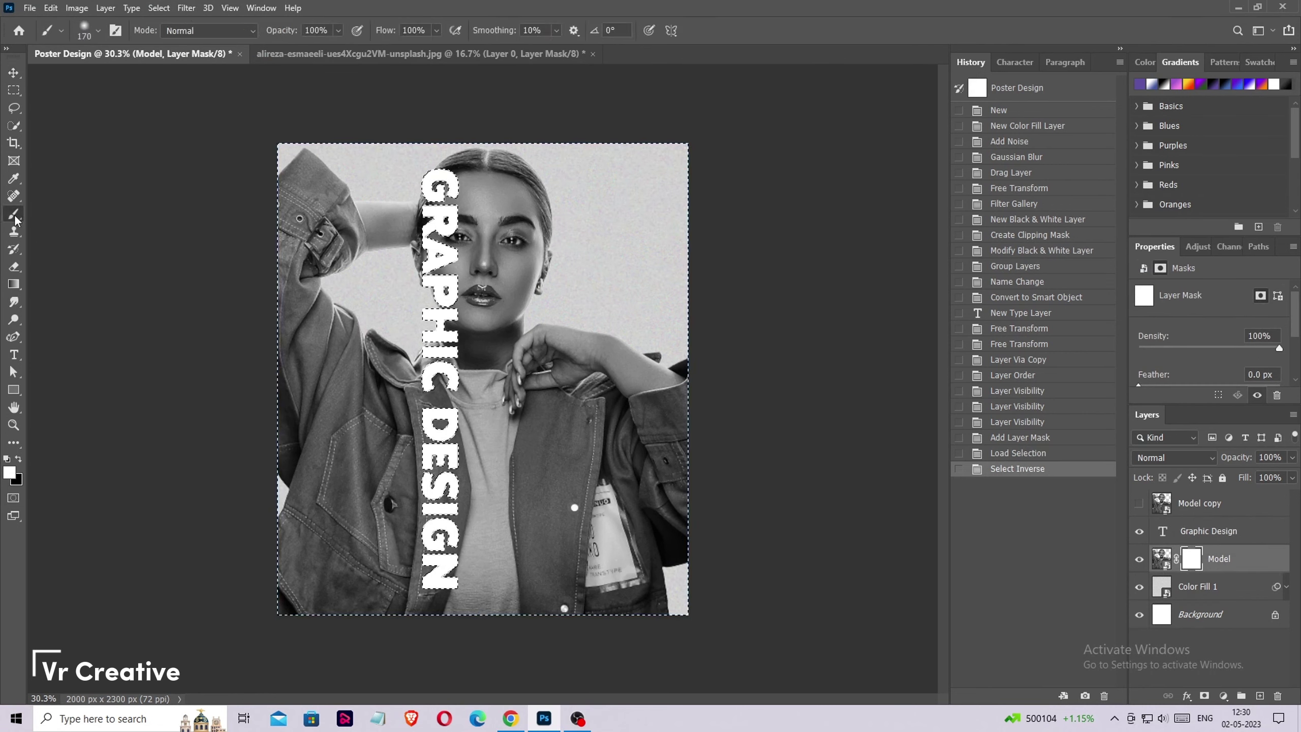
{"action": "right_click", "coordinate": [468, 369]}
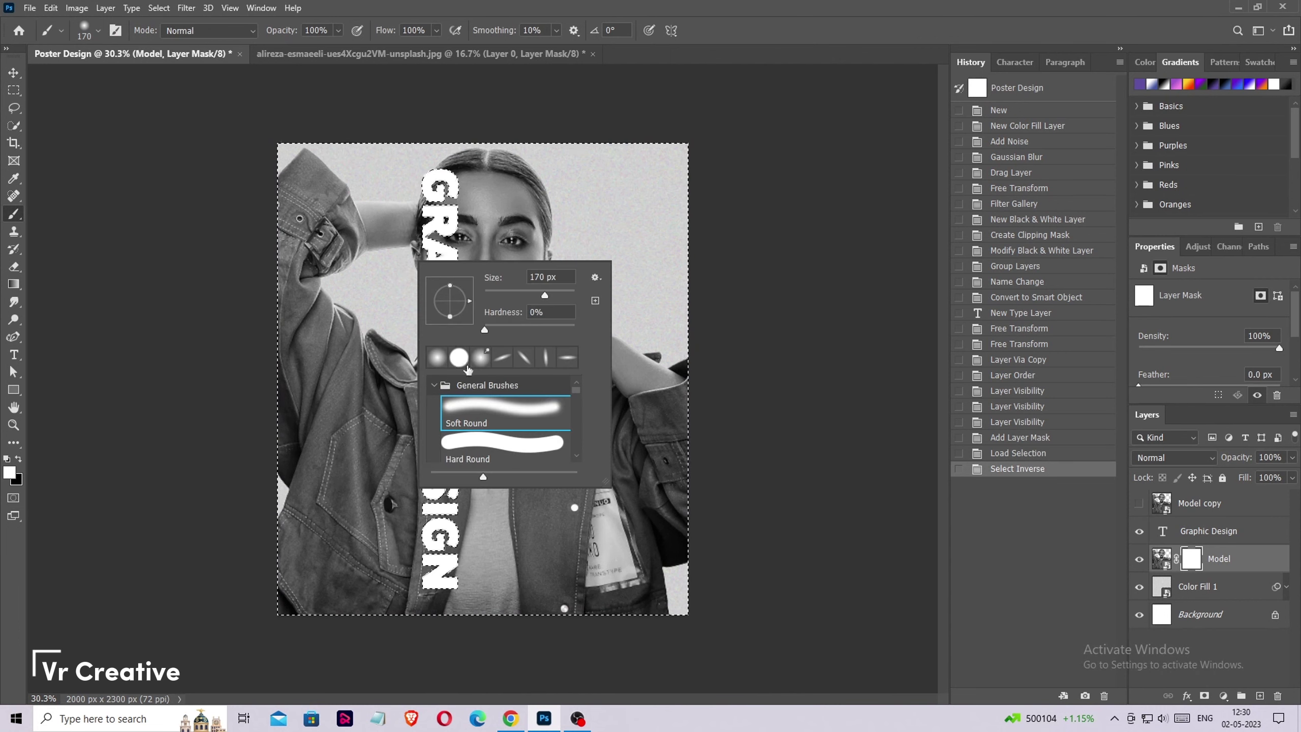
{"action": "left_click", "coordinate": [518, 450]}
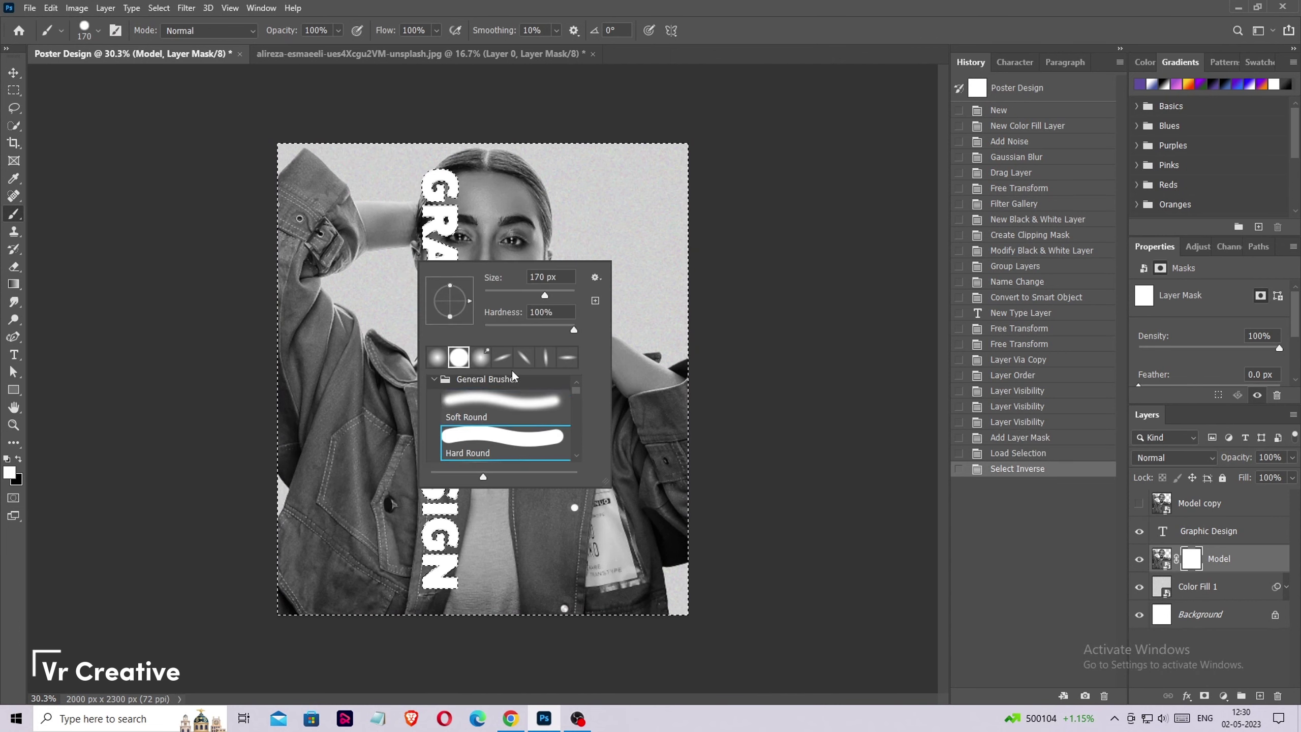
{"action": "left_click", "coordinate": [554, 295]}
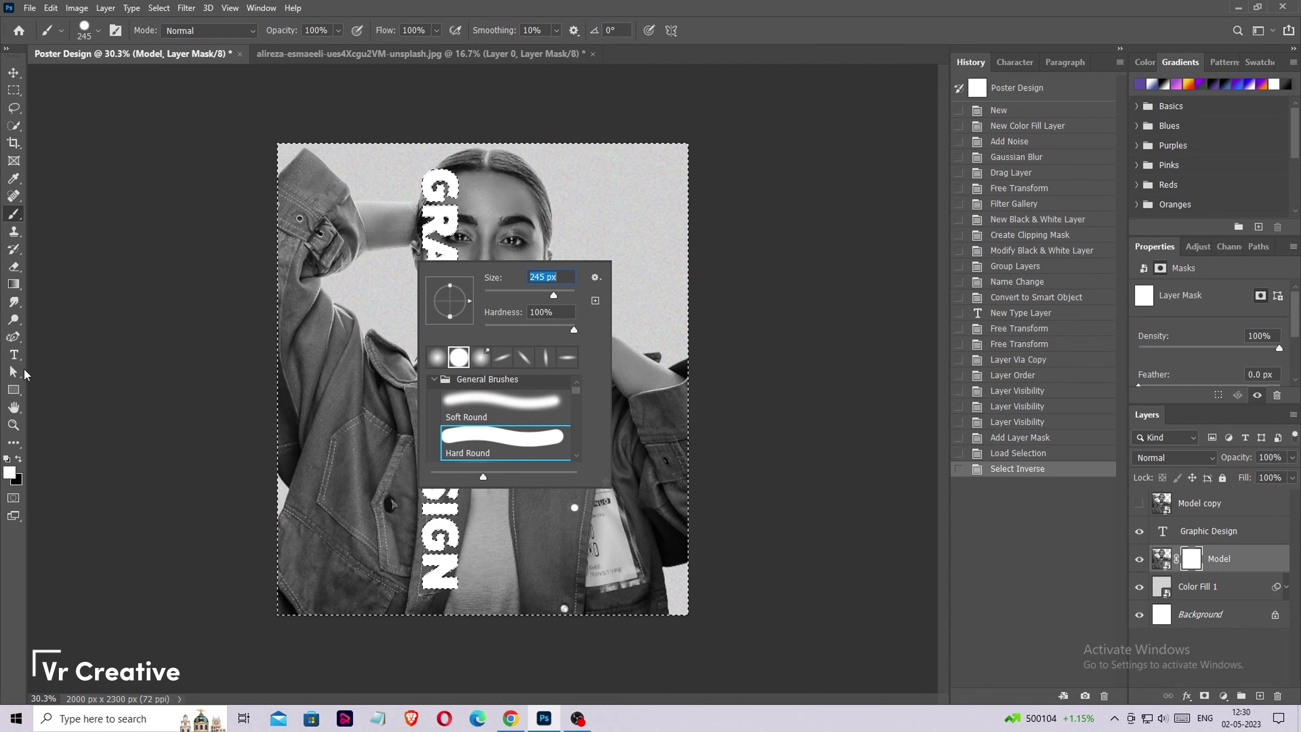
{"action": "left_click", "coordinate": [18, 459]}
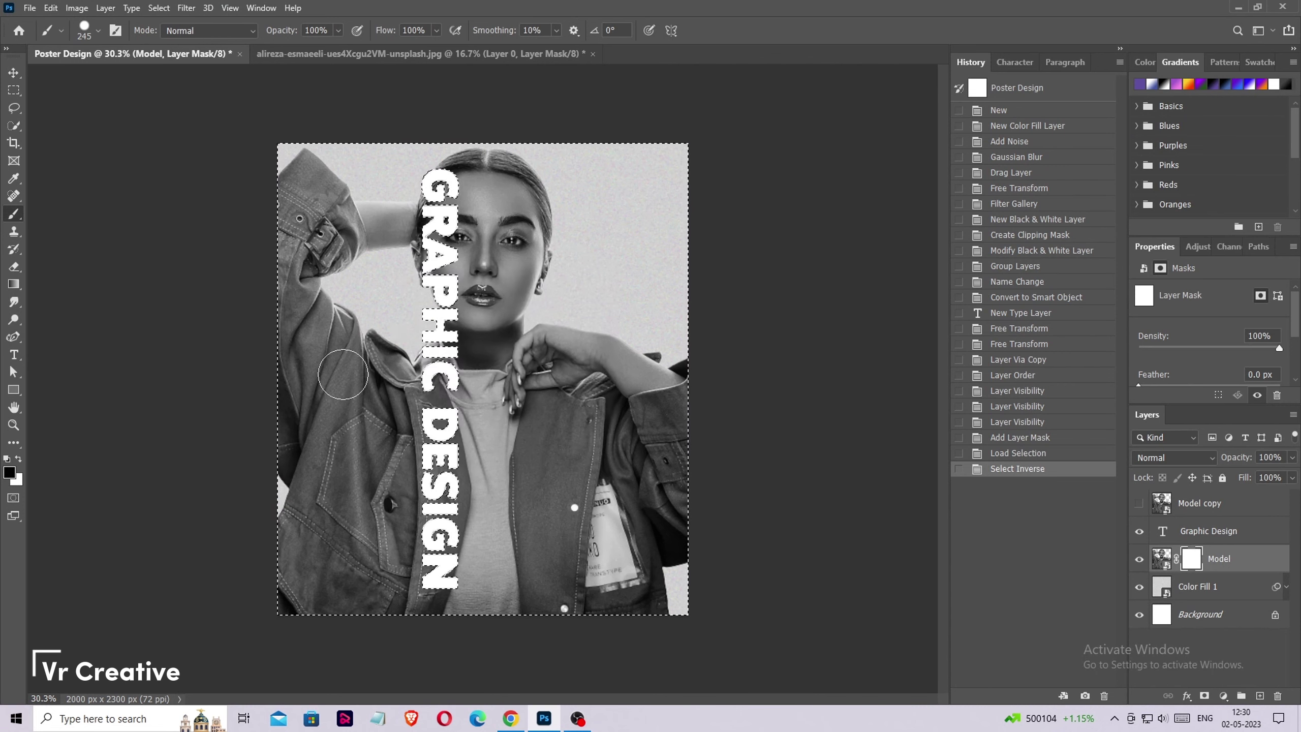
{"action": "mouse_move", "coordinate": [329, 380]}
{"action": "left_mouse_down"}
{"action": "mouse_move", "coordinate": [297, 157]}
{"action": "mouse_move", "coordinate": [359, 241]}
{"action": "mouse_move", "coordinate": [364, 380]}
{"action": "mouse_move", "coordinate": [315, 400]}
{"action": "mouse_move", "coordinate": [301, 544]}
{"action": "mouse_move", "coordinate": [369, 564]}
{"action": "mouse_move", "coordinate": [389, 416]}
{"action": "left_mouse_up"}
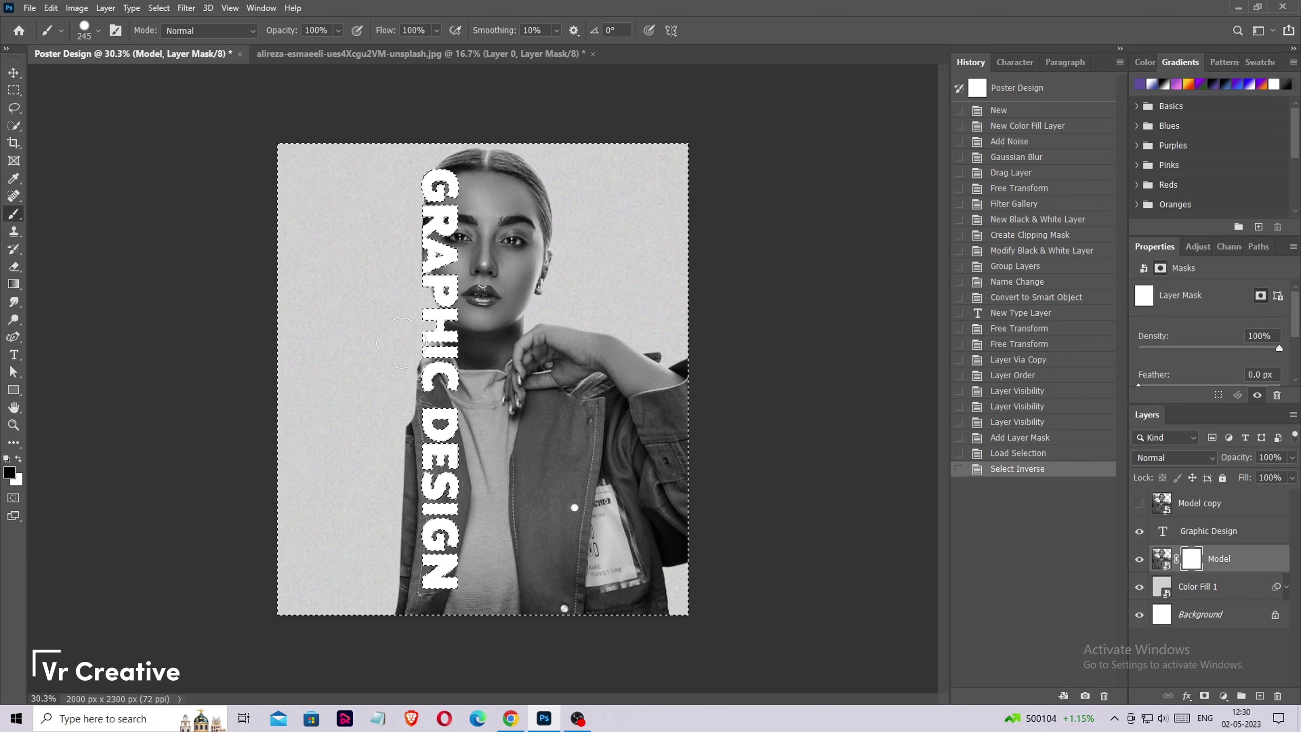
{"action": "mouse_move", "coordinate": [418, 518]}
{"action": "left_mouse_down"}
{"action": "mouse_move", "coordinate": [423, 558]}
{"action": "mouse_move", "coordinate": [397, 590]}
{"action": "left_mouse_up"}
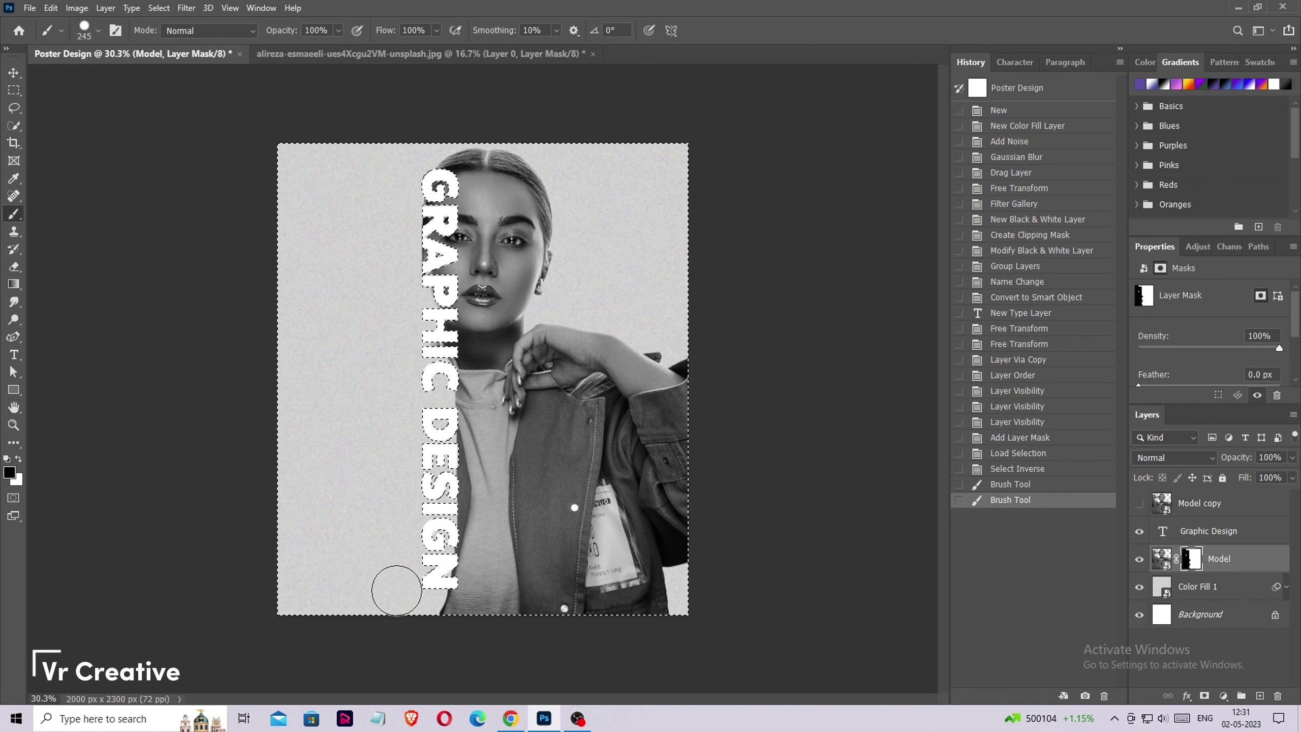
{"action": "left_click", "coordinate": [432, 193]}
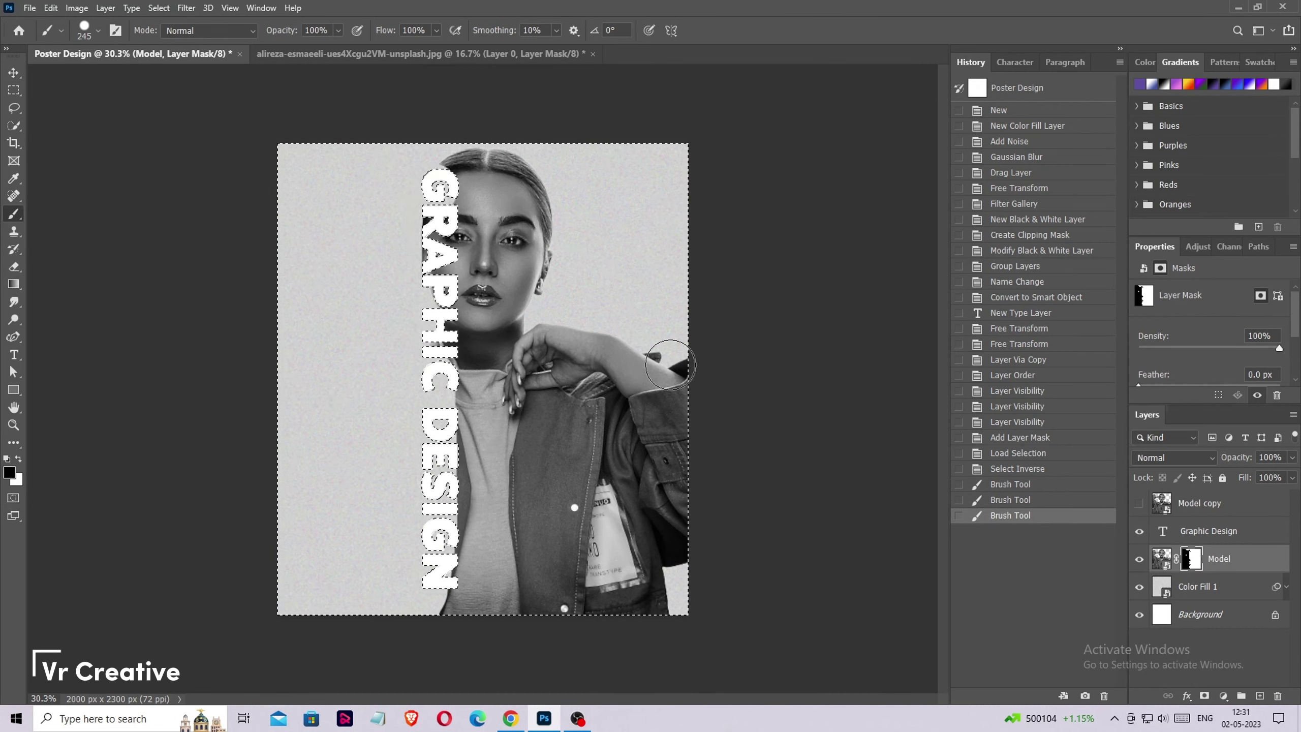
{"action": "key", "text": "ctrl+z"}
{"action": "key", "text": "ctrl+shift+z"}
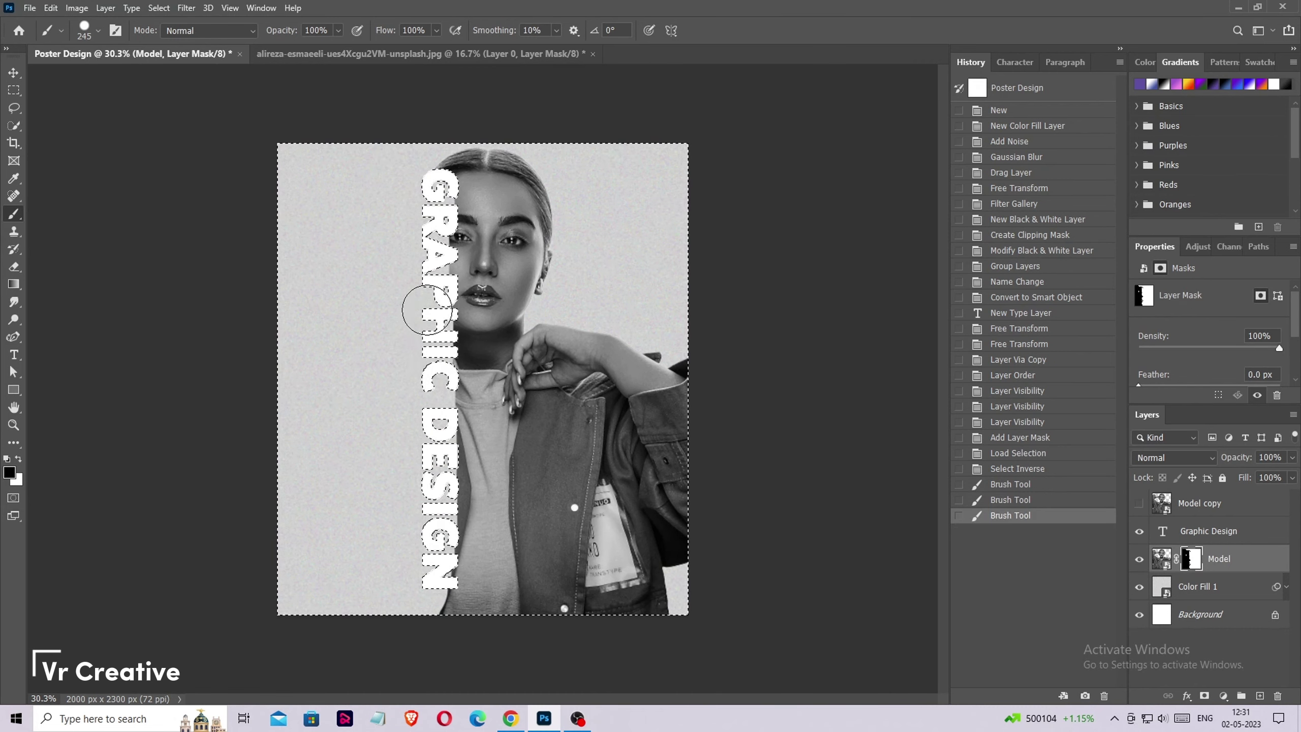
{"action": "left_click_drag", "start_coordinate": [427, 309], "coordinate": [386, 317]}
{"action": "key", "text": "ctrl+d"}
Show Model copy and clip it into the Graphic Design text layer.
{"action": "key", "text": "v"}
{"action": "left_click", "coordinate": [1139, 503]}
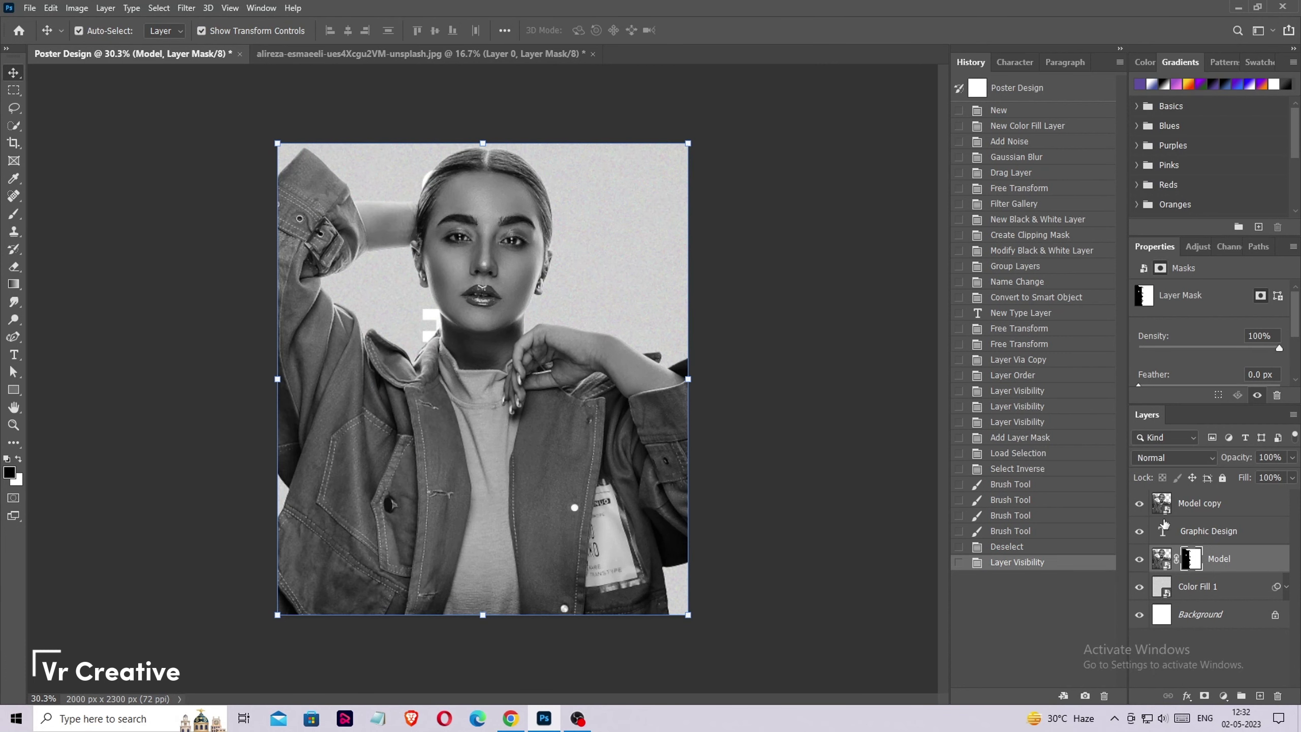
{"action": "key", "text": "alt"}
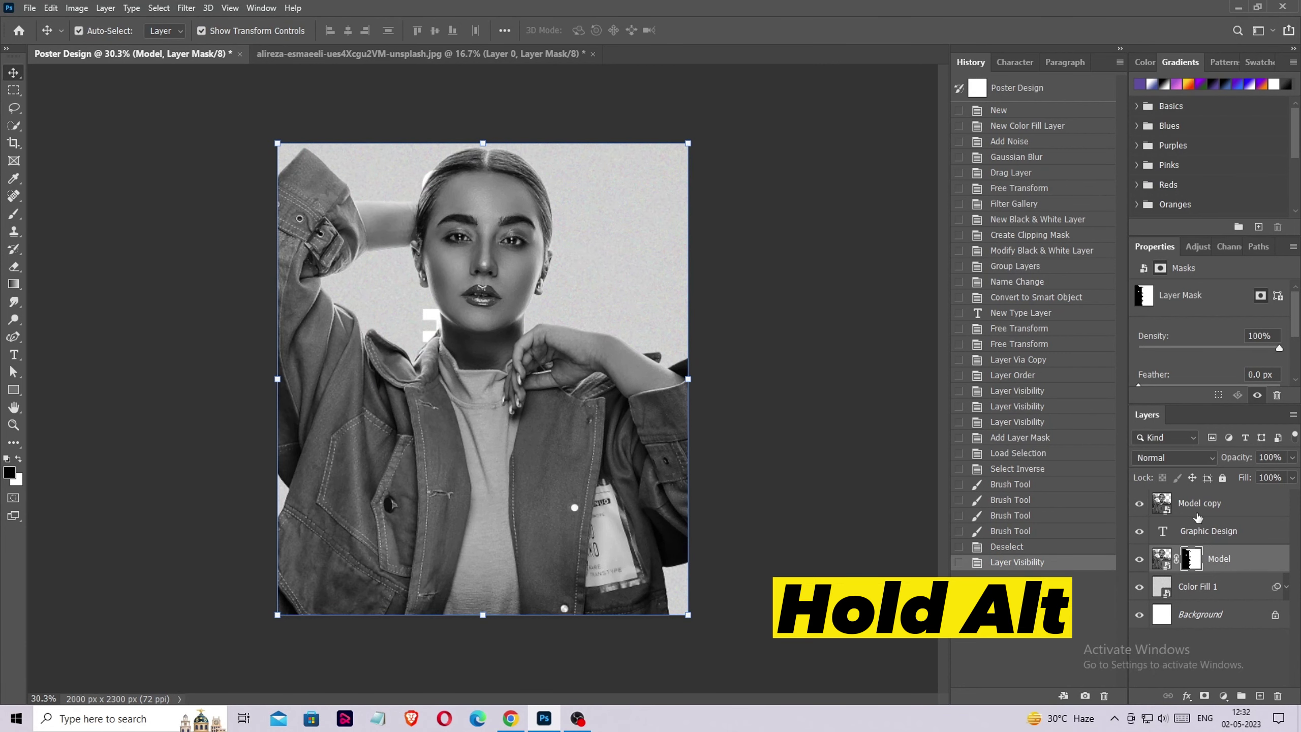
{"action": "left_click", "coordinate": [1195, 512], "text": "alt"}
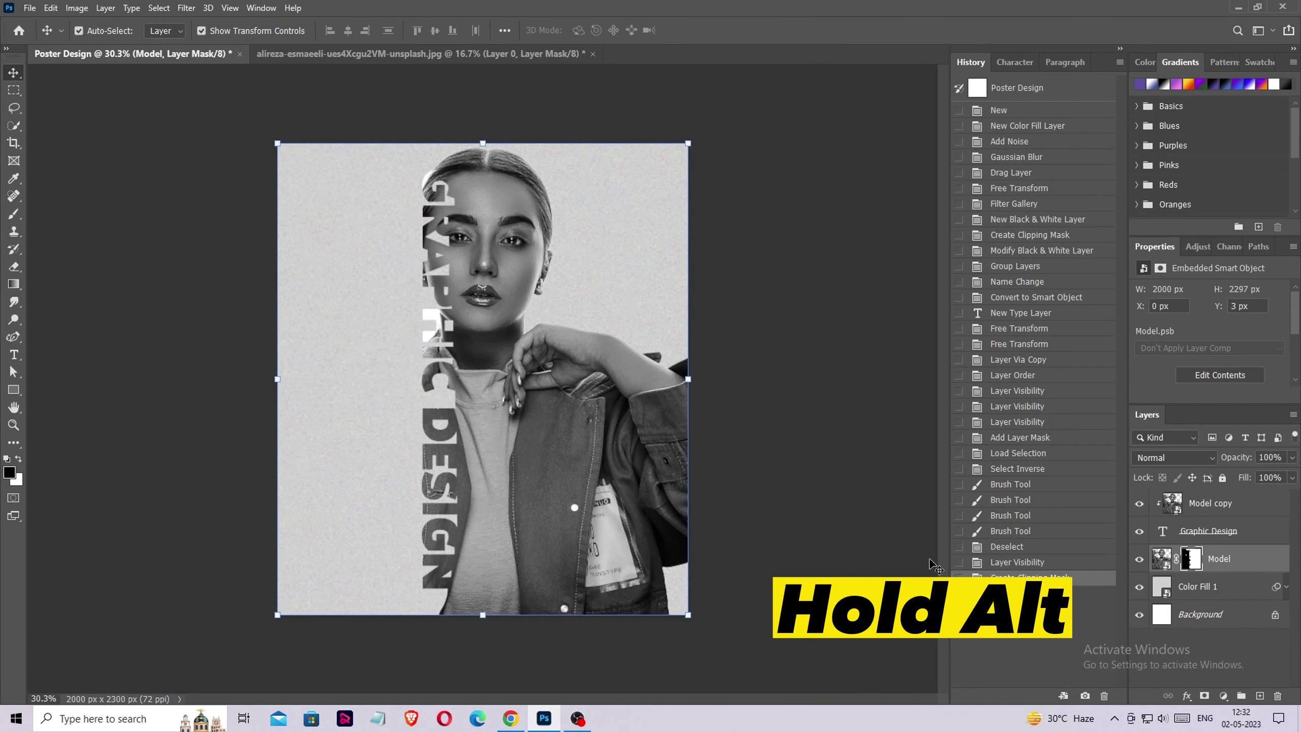
{"action": "left_click", "coordinate": [1212, 532]}
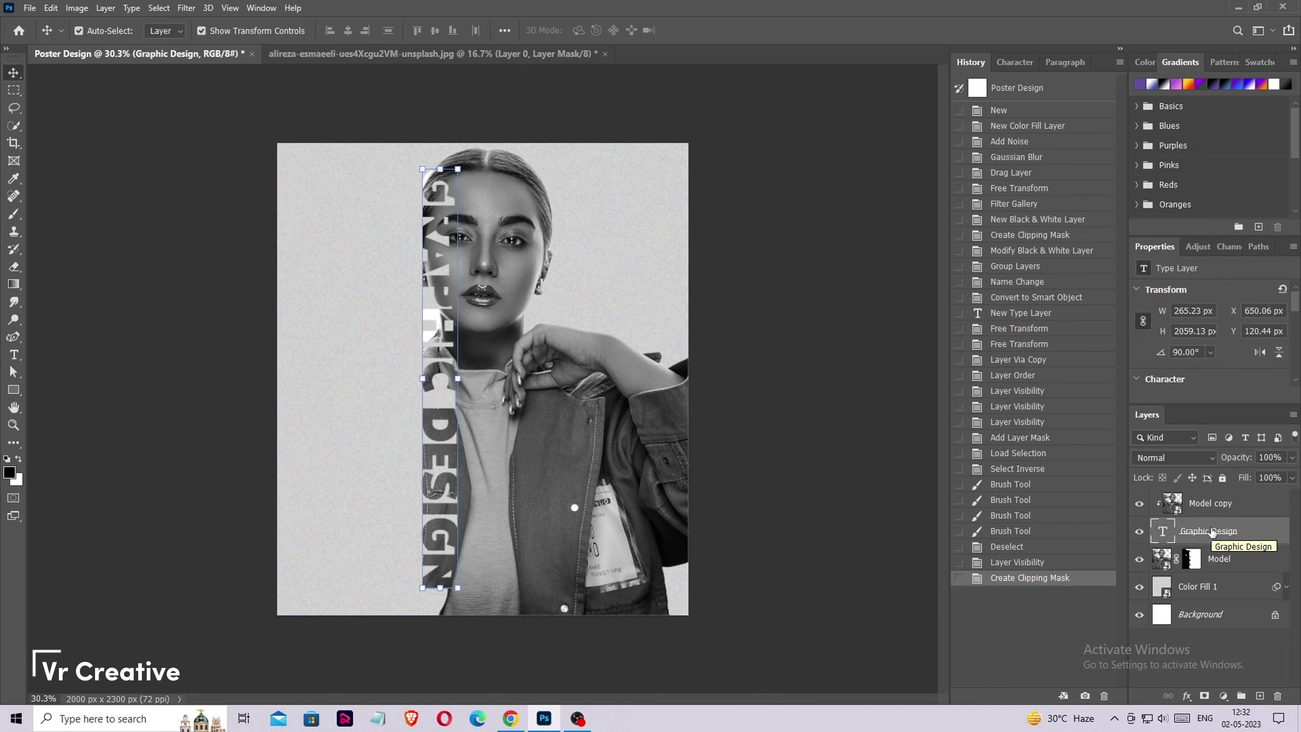
{"action": "right_click", "coordinate": [1212, 532]}
Give the GRAPHIC DESIGN text a 1 px outside stroke in grey #727272.
{"action": "left_click", "coordinate": [1058, 102]}
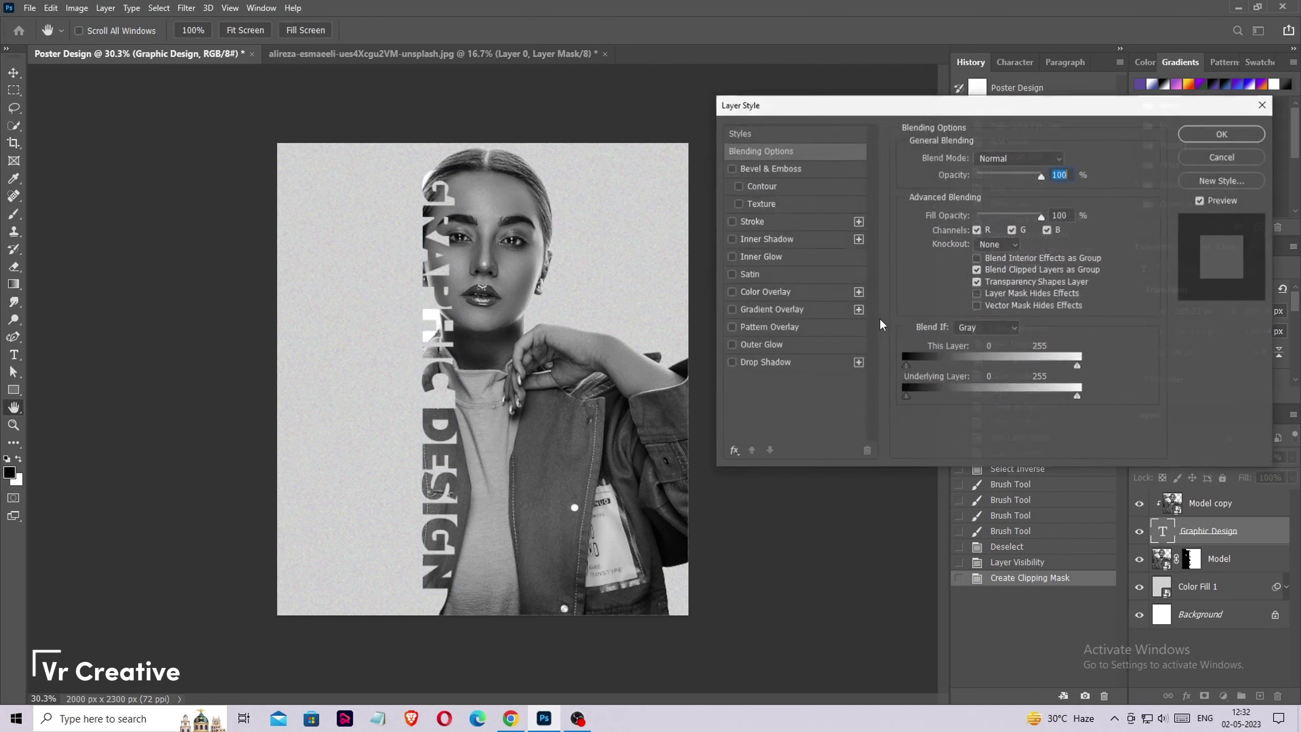
{"action": "left_click", "coordinate": [751, 221]}
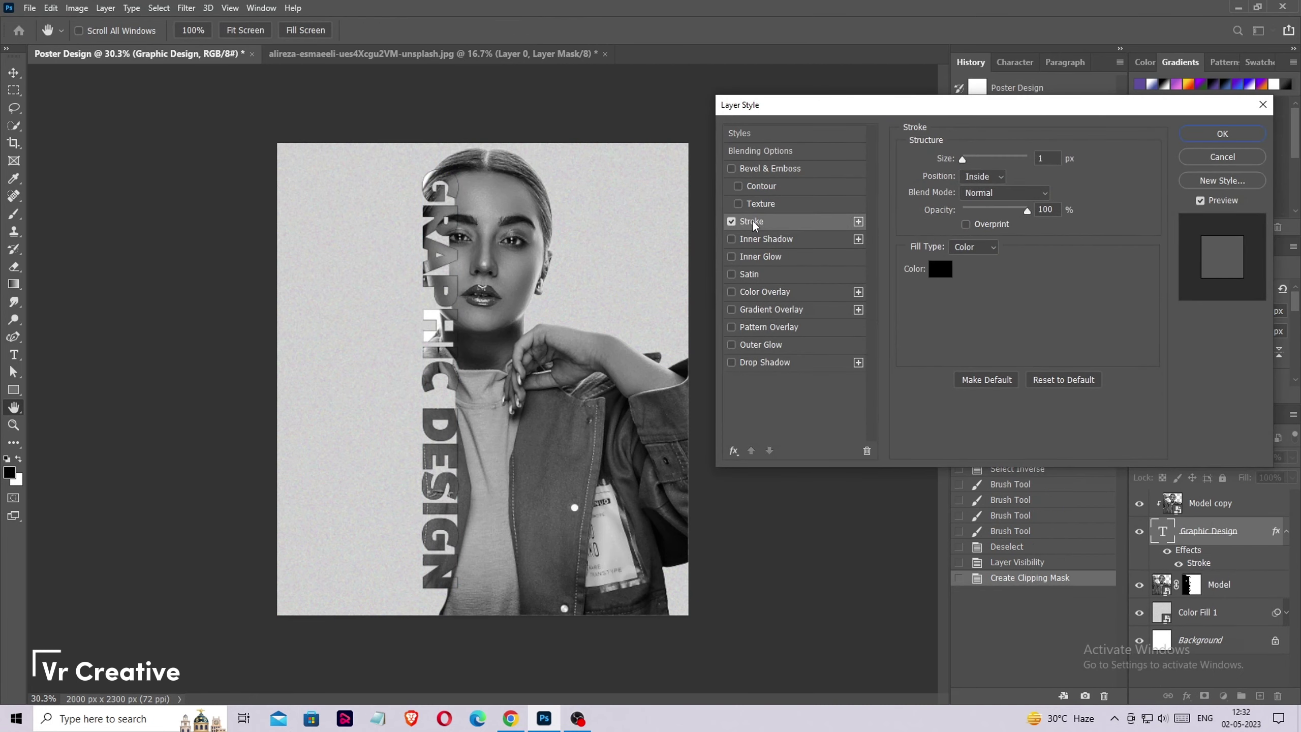
{"action": "left_click", "coordinate": [986, 176]}
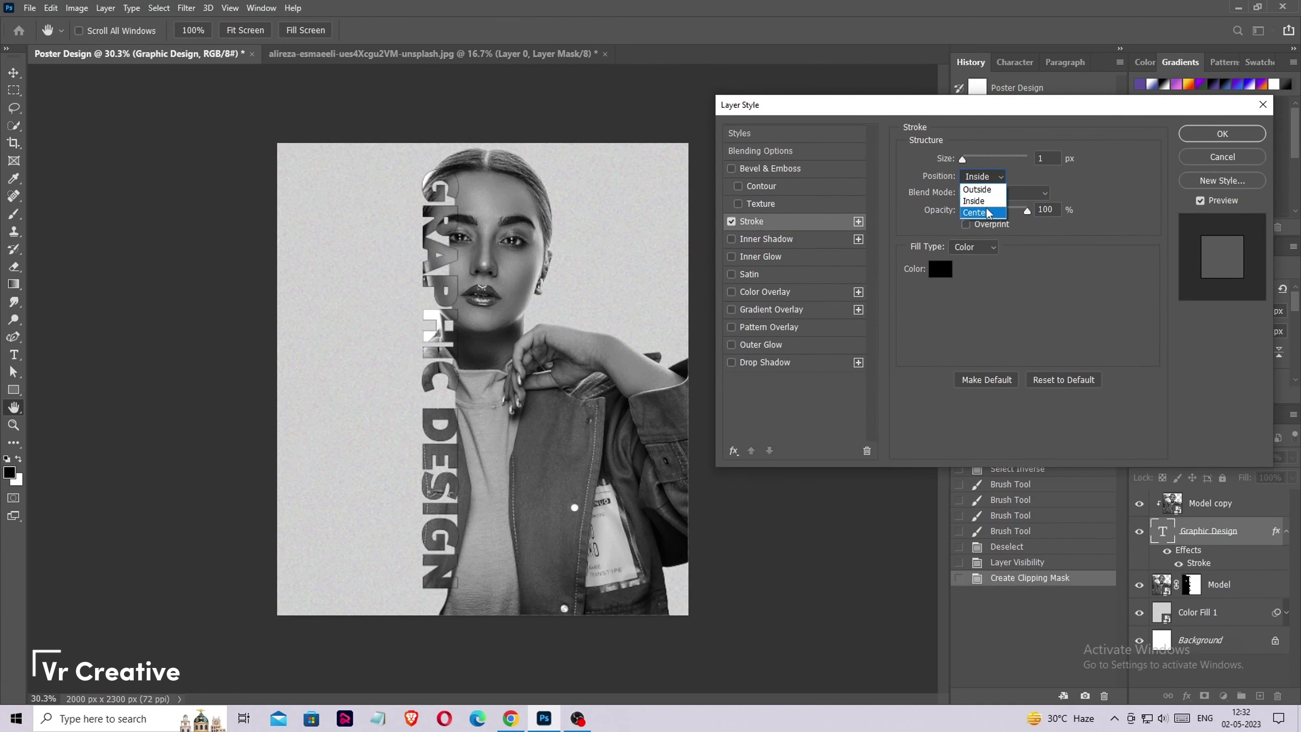
{"action": "left_click", "coordinate": [978, 191]}
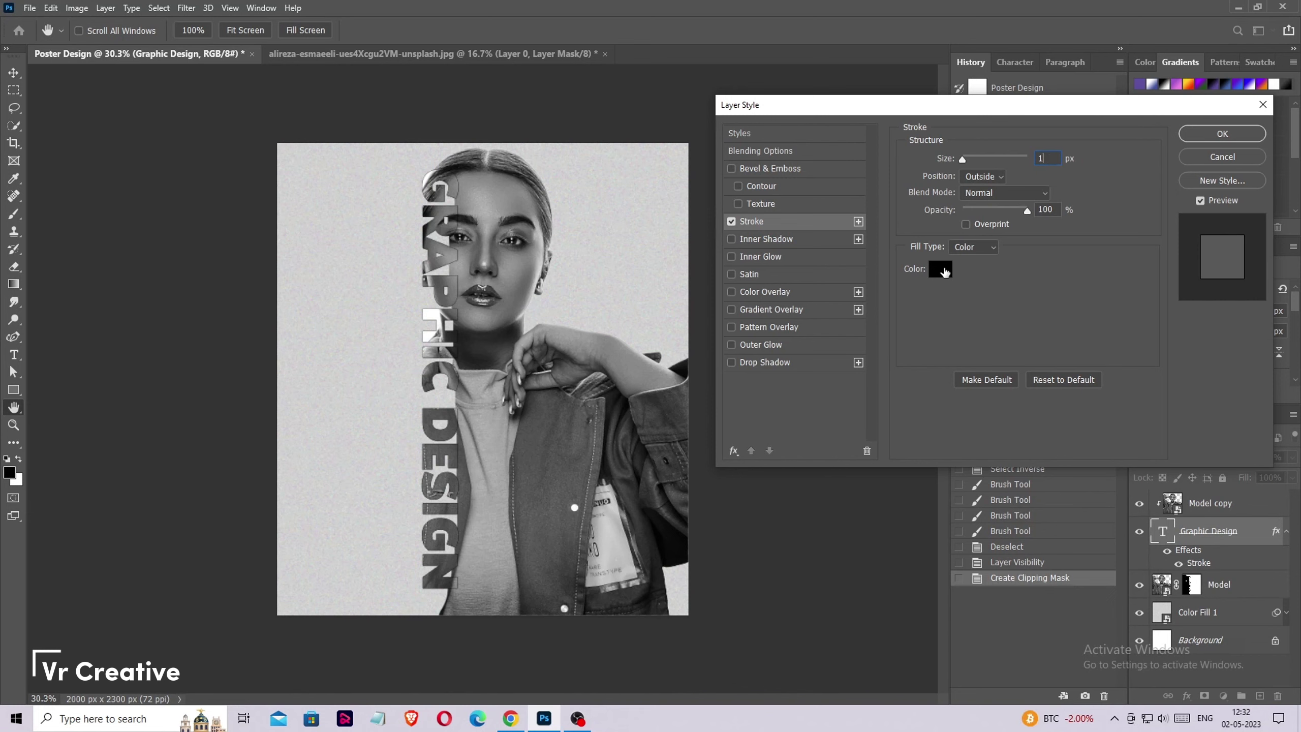
{"action": "left_click", "coordinate": [941, 269]}
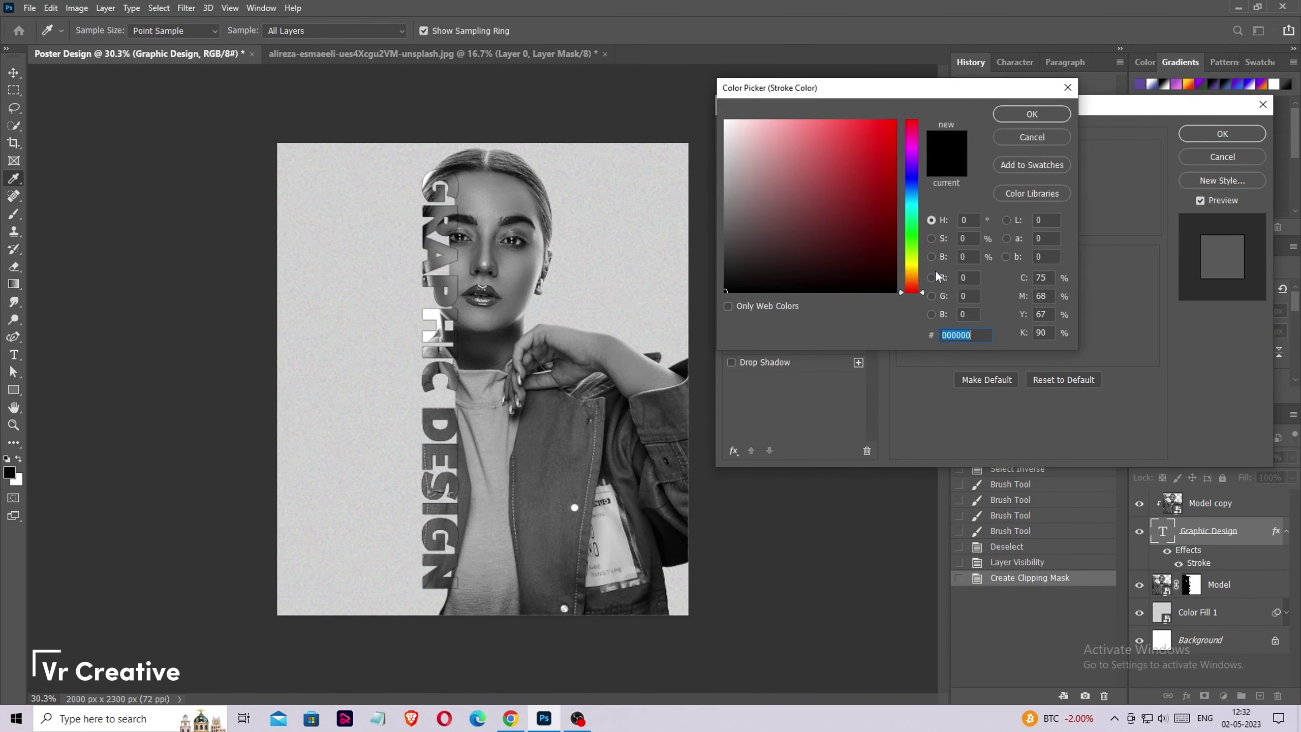
{"action": "left_click_drag", "start_coordinate": [752, 234], "coordinate": [726, 227]}
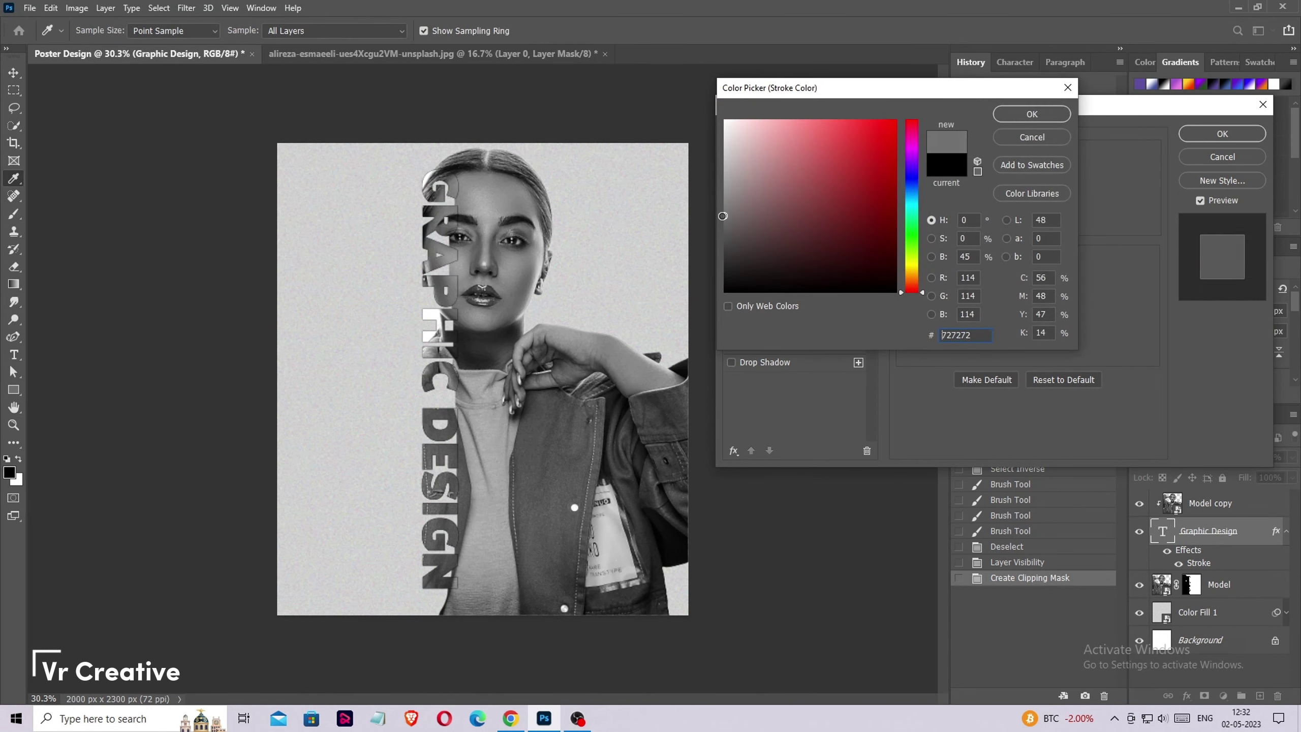
{"action": "left_click", "coordinate": [1034, 118]}
Add a 35 px drop shadow to the text and apply the layer style.
{"action": "left_click", "coordinate": [757, 362]}
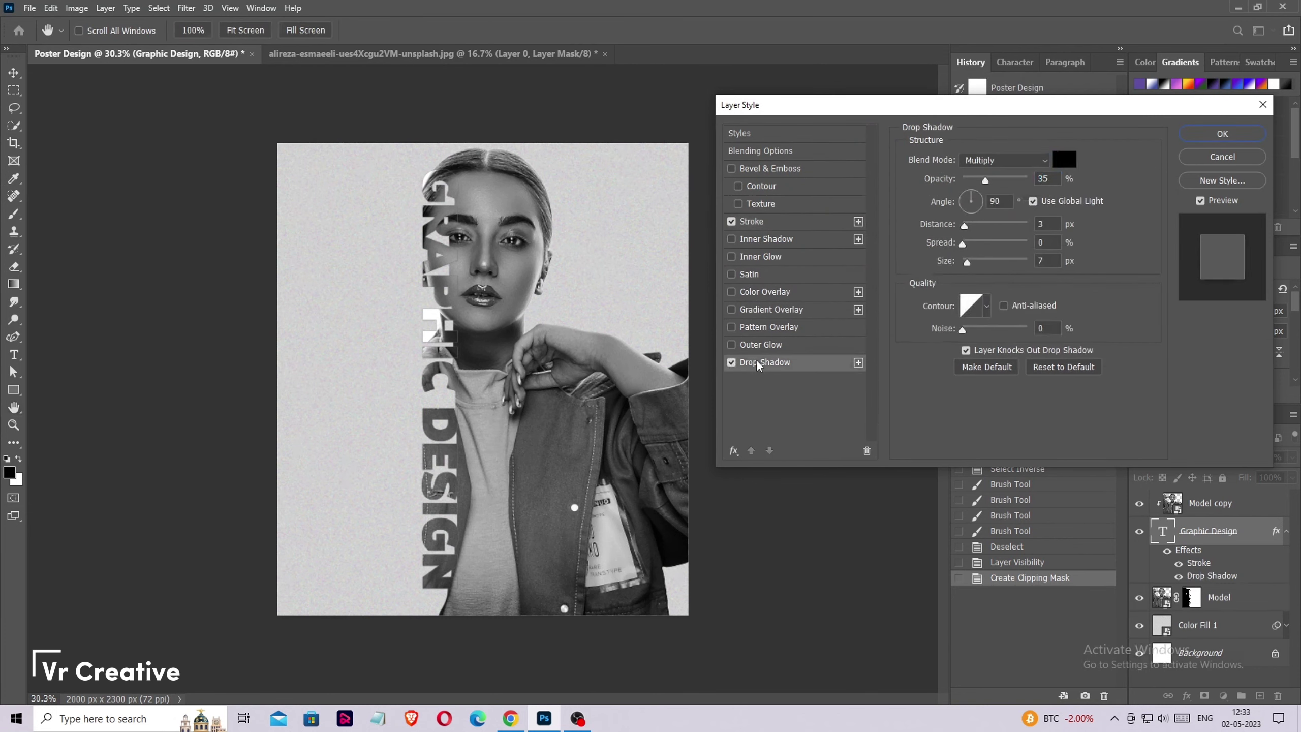
{"action": "left_click_drag", "start_coordinate": [966, 261], "coordinate": [976, 261]}
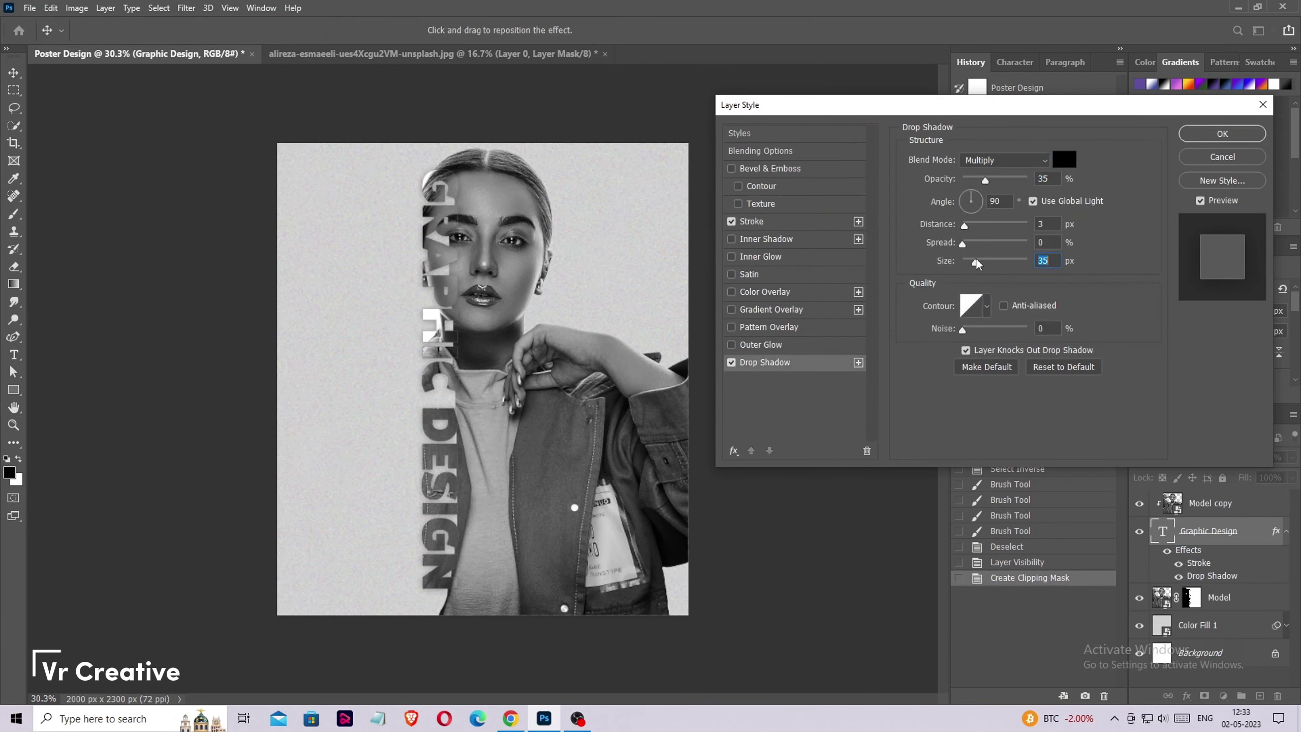
{"action": "left_click", "coordinate": [1222, 133]}
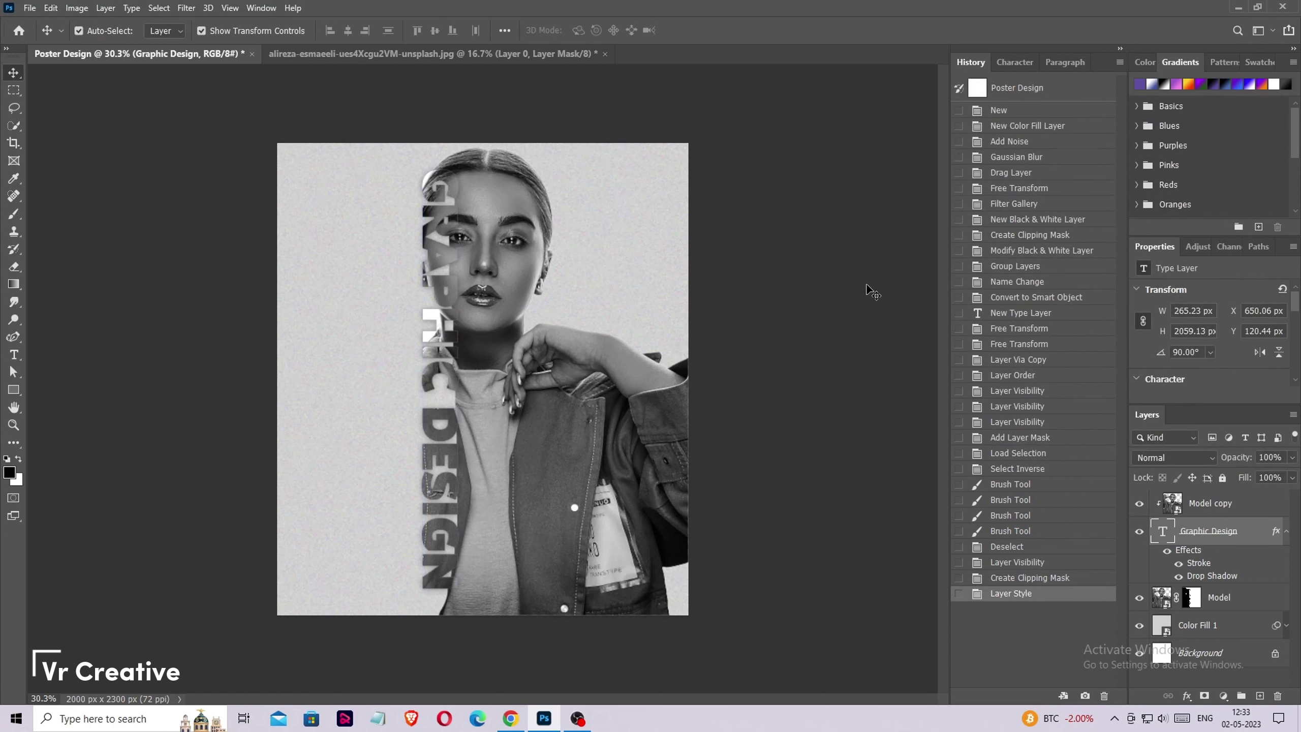
{"action": "left_click", "coordinate": [1220, 597]}
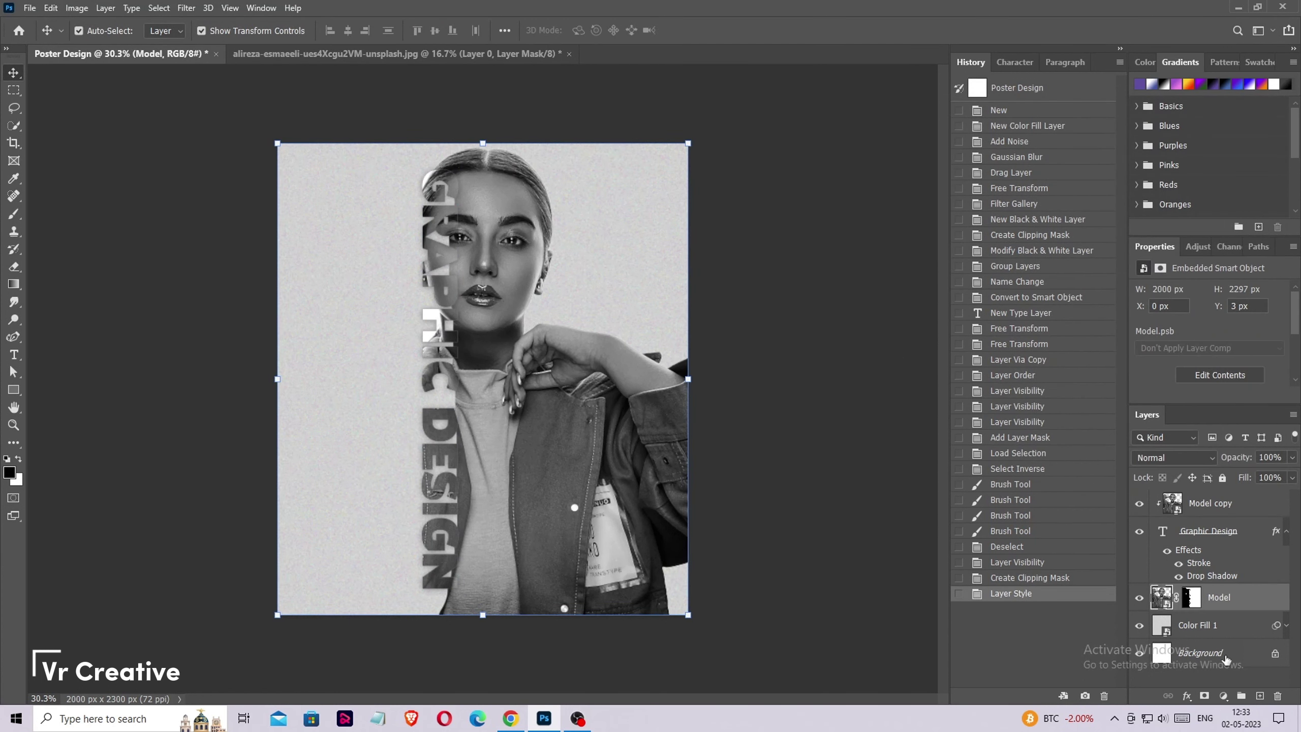
Add a new Layer 1 clipped to the Model layer, in Overlay blend mode.
{"action": "left_click", "coordinate": [1260, 696]}
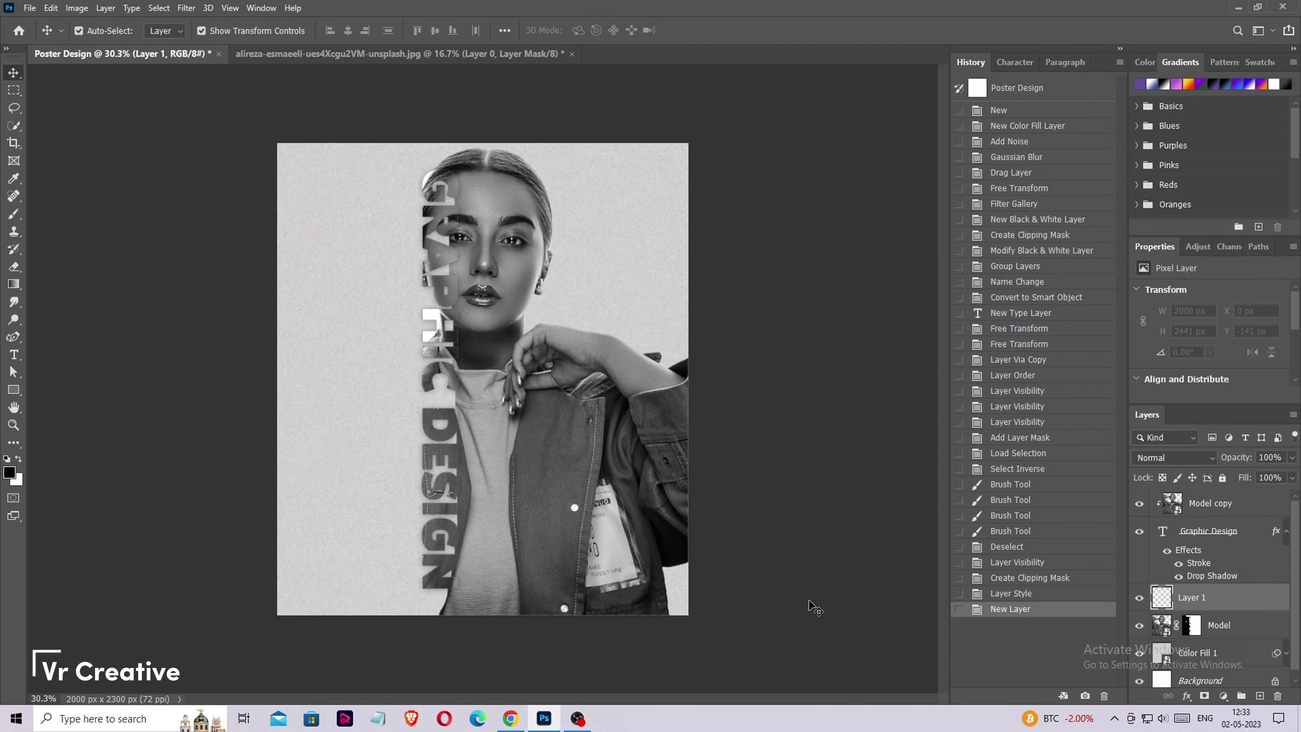
{"action": "right_click", "coordinate": [1192, 601]}
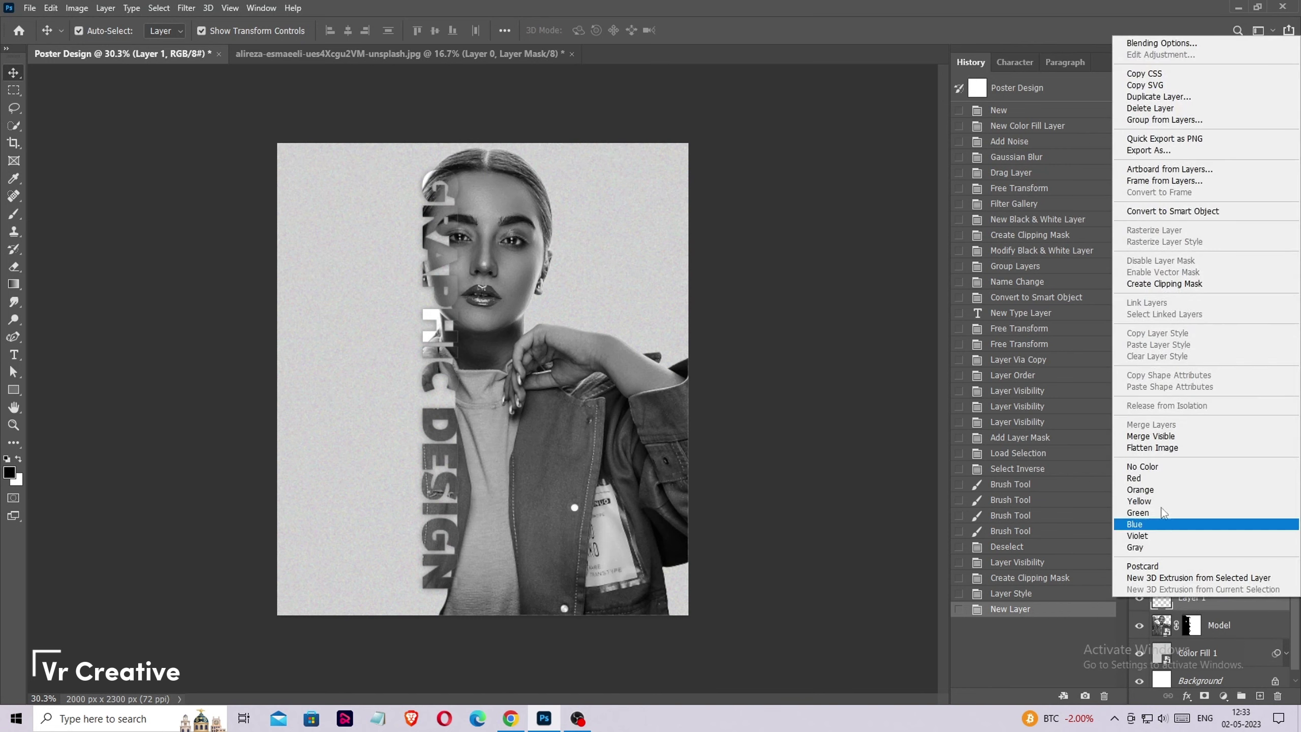
{"action": "left_click", "coordinate": [1176, 285]}
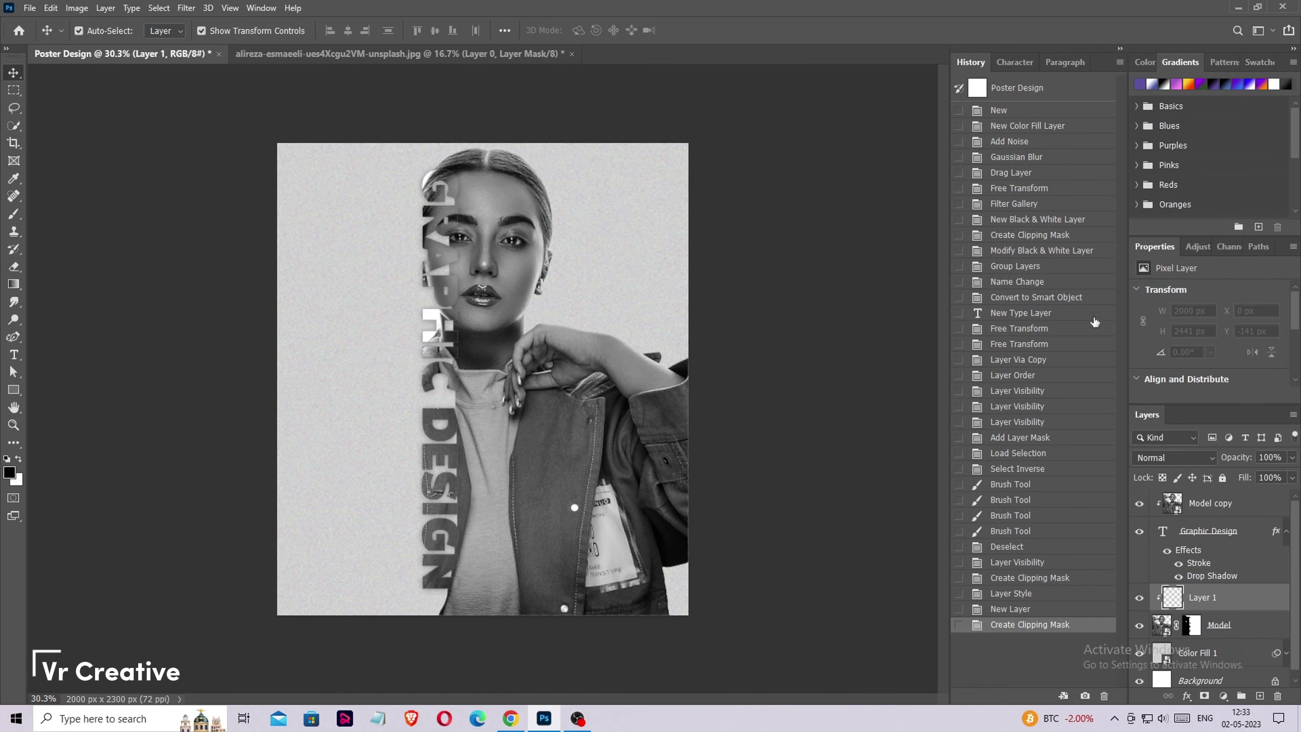
{"action": "left_click", "coordinate": [1168, 455]}
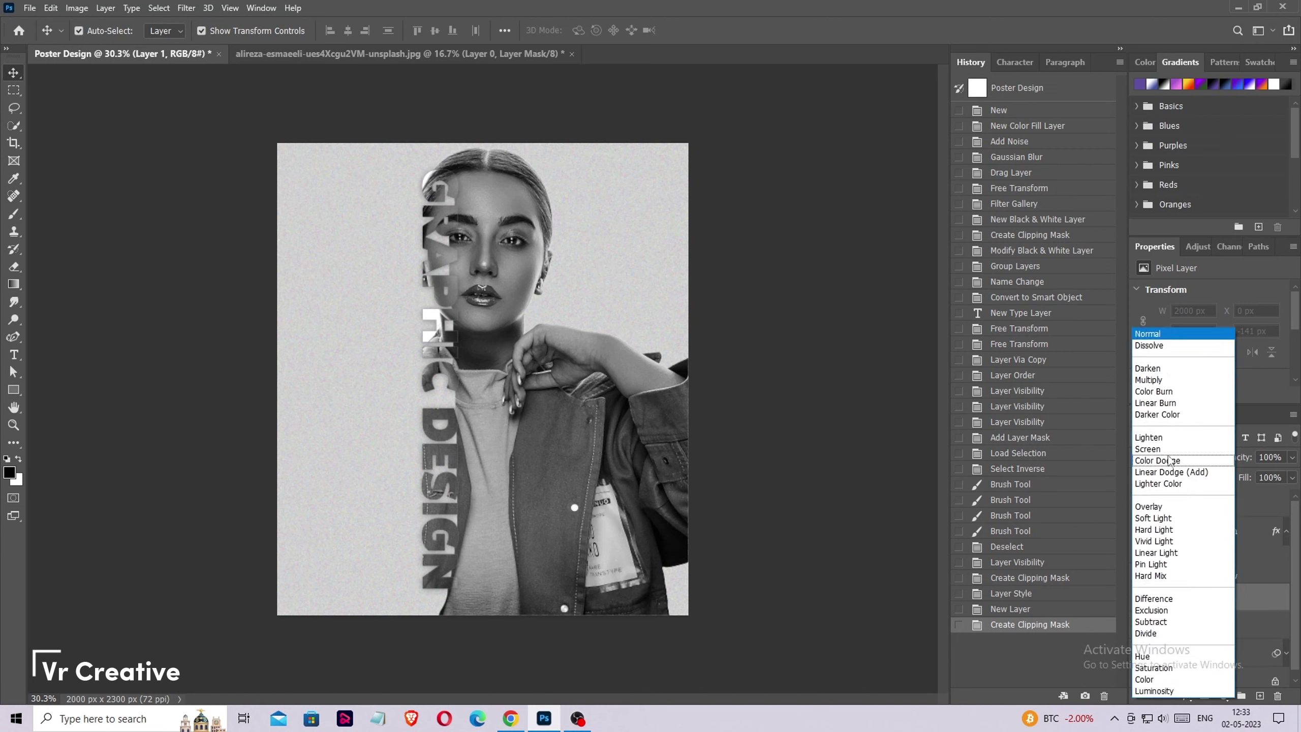
{"action": "left_click", "coordinate": [1165, 507]}
Set the foreground colour to vivid pink #ff0054.
{"action": "left_click", "coordinate": [14, 178]}
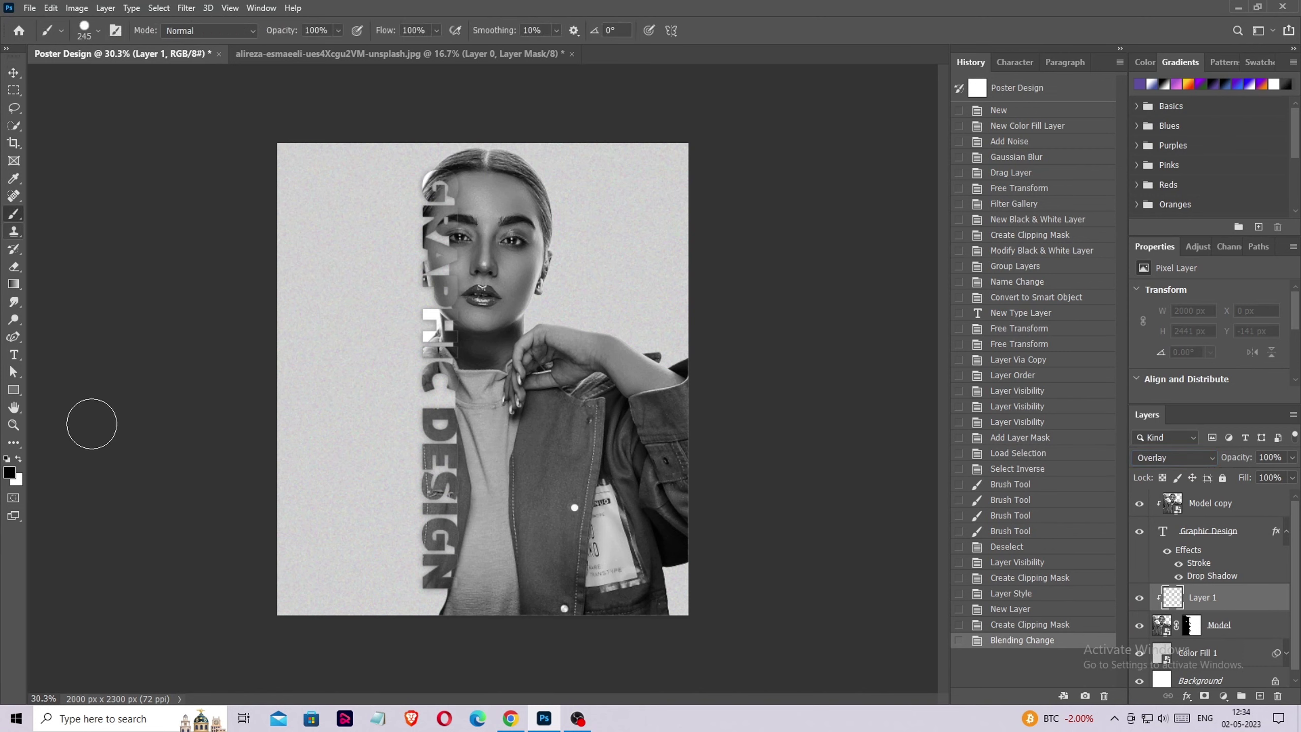
{"action": "left_click", "coordinate": [9, 472]}
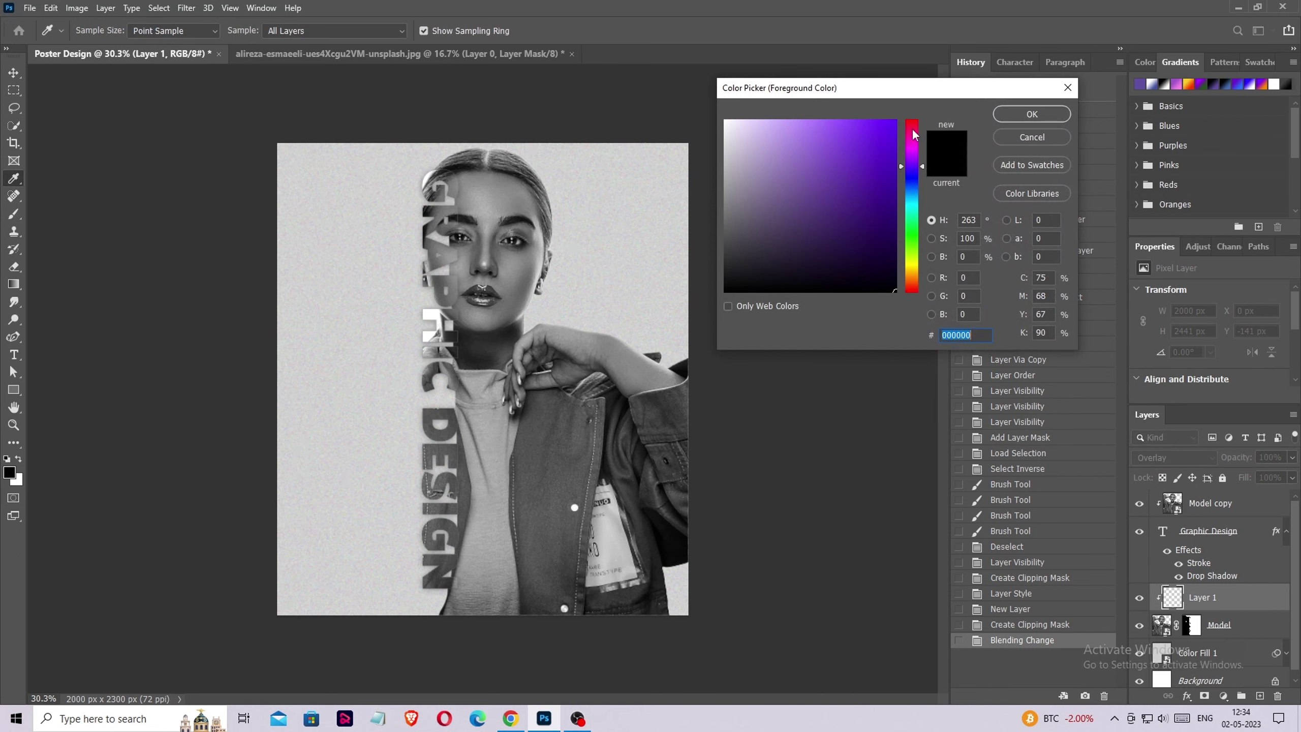
{"action": "left_click", "coordinate": [914, 130]}
{"action": "left_click_drag", "start_coordinate": [893, 124], "coordinate": [945, 105]}
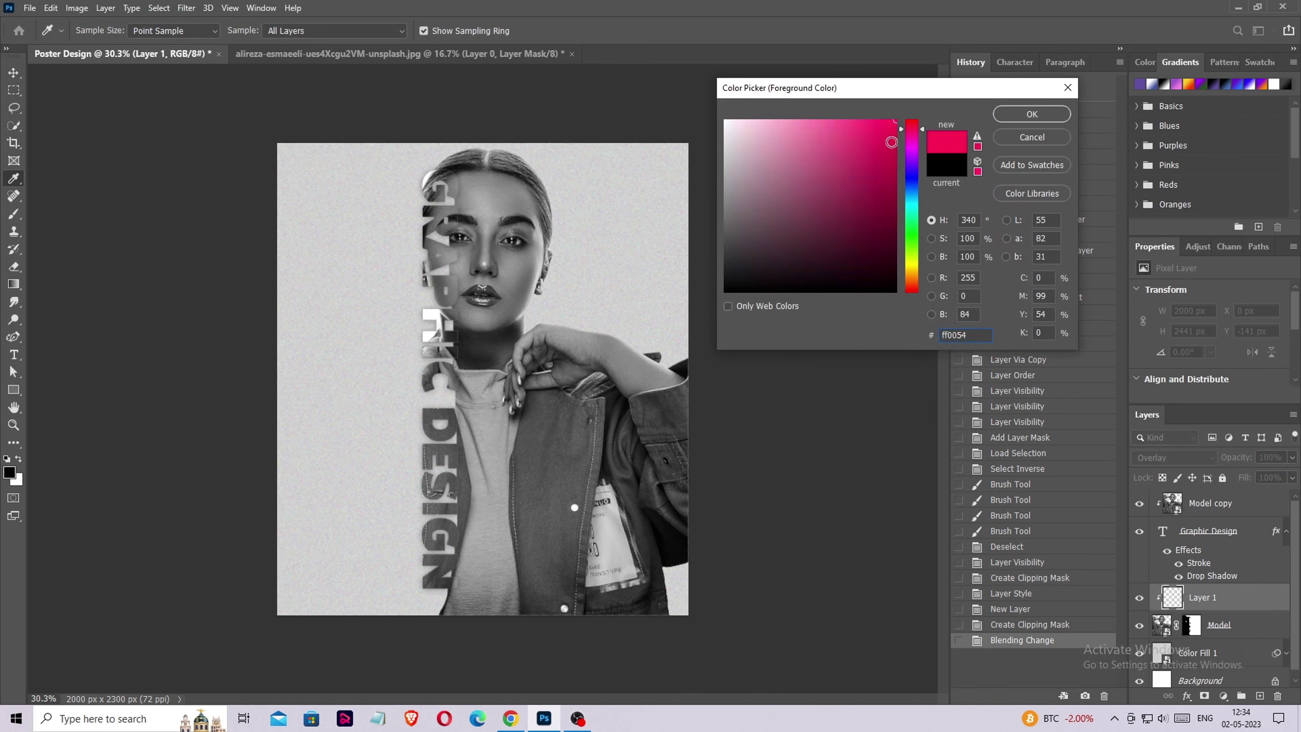
{"action": "left_click", "coordinate": [1036, 118]}
Brush pink over the lower and upper lips, using brush sizes around 36 and 28 px.
{"action": "key", "text": "b"}
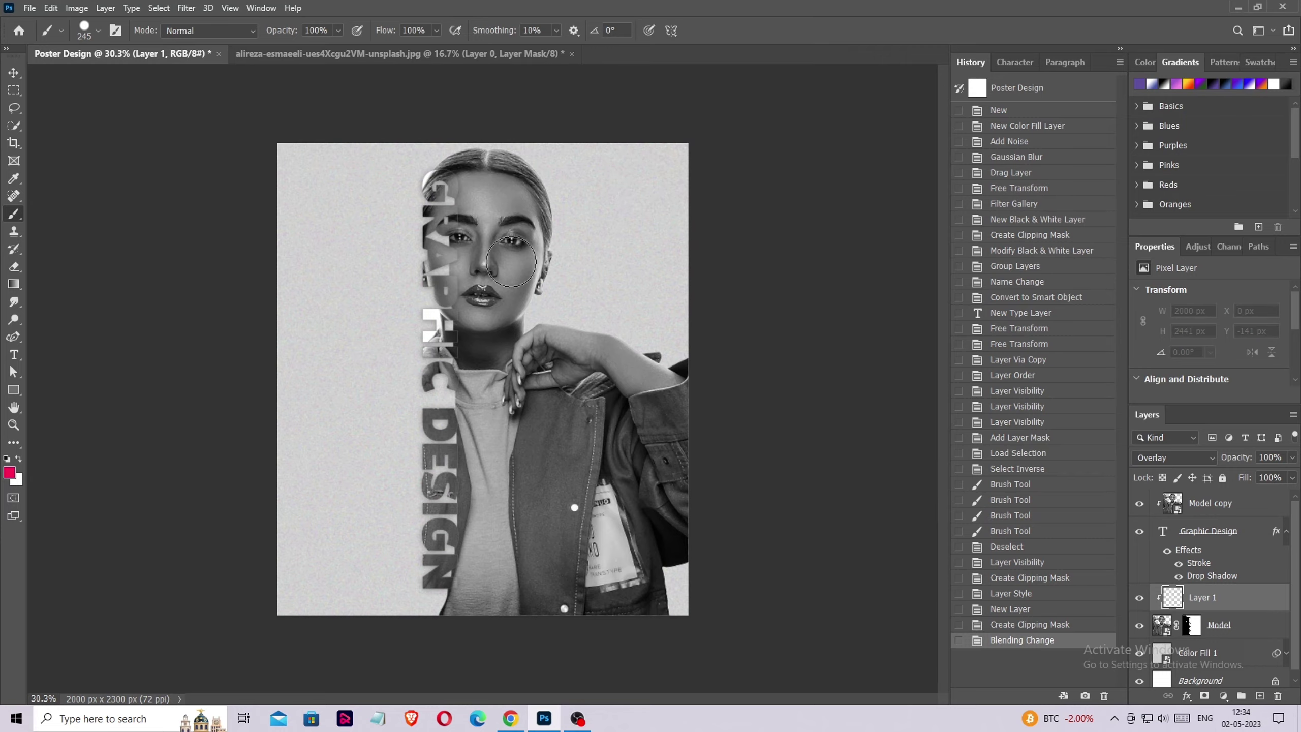
{"action": "scroll", "coordinate": [481, 292], "scroll_direction": "up", "scroll_amount": 3}
{"action": "scroll", "coordinate": [481, 292], "scroll_direction": "up", "scroll_amount": 3}
{"action": "right_click", "coordinate": [500, 256]}
{"action": "left_click_drag", "start_coordinate": [589, 285], "coordinate": [533, 285]}
{"action": "left_click_drag", "start_coordinate": [474, 240], "coordinate": [480, 246]}
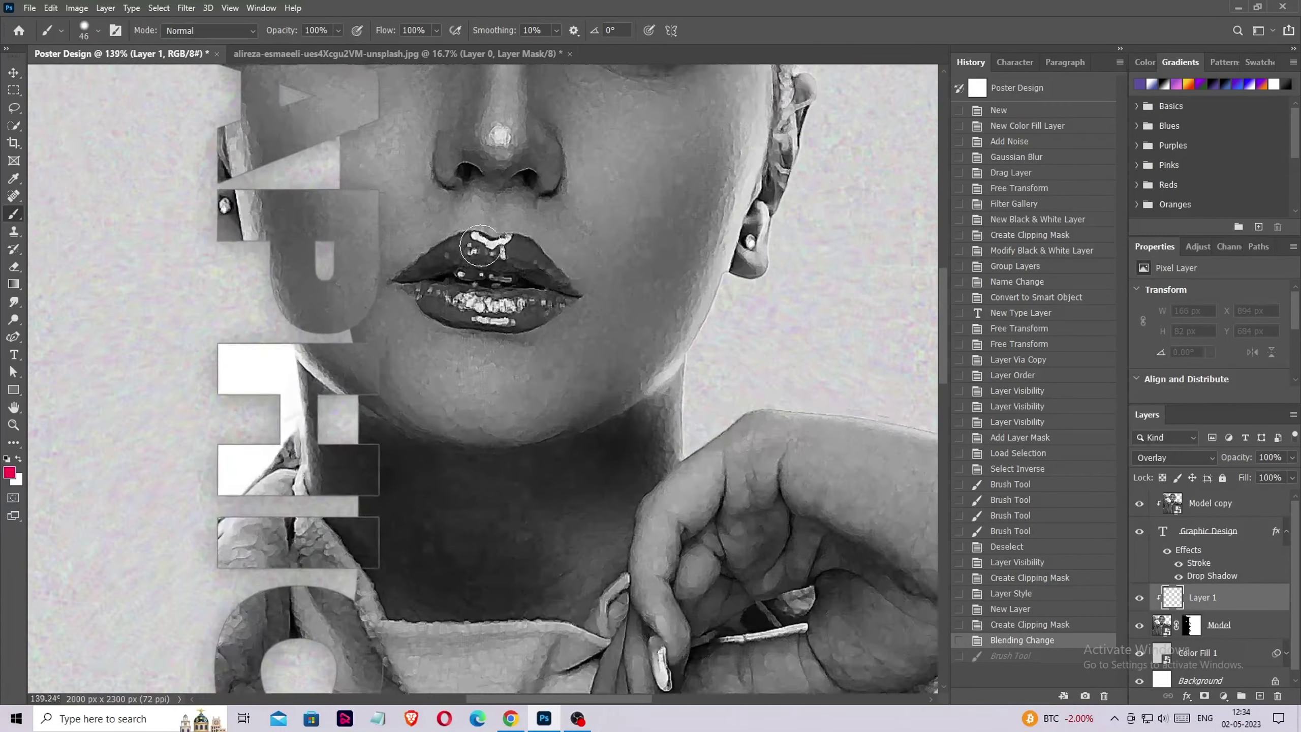
{"action": "scroll", "coordinate": [481, 246], "scroll_direction": "up", "scroll_amount": 2}
{"action": "right_click", "coordinate": [505, 271]}
{"action": "left_click_drag", "start_coordinate": [594, 309], "coordinate": [578, 309]}
{"action": "mouse_move", "coordinate": [395, 310]}
{"action": "left_mouse_down"}
{"action": "mouse_move", "coordinate": [528, 336]}
{"action": "mouse_move", "coordinate": [640, 329]}
{"action": "left_mouse_up"}
{"action": "right_click", "coordinate": [561, 290]}
{"action": "left_click", "coordinate": [557, 285]}
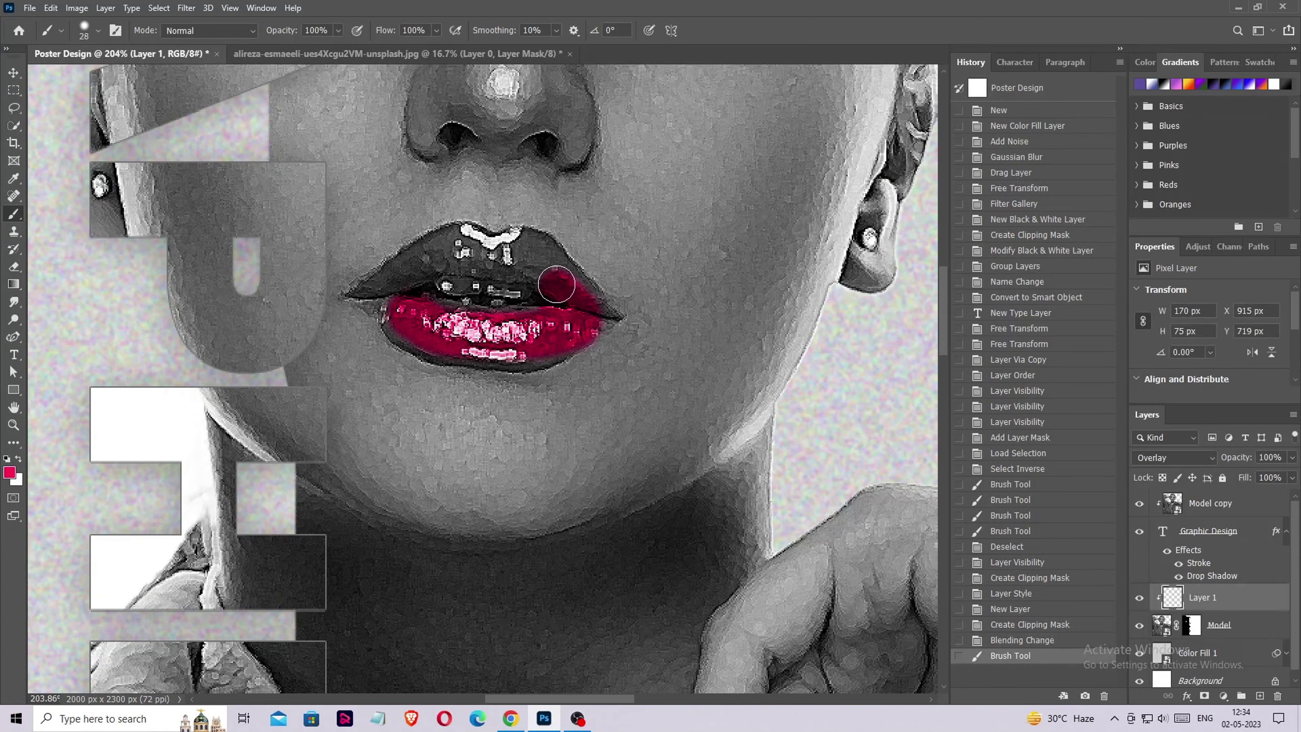
{"action": "mouse_move", "coordinate": [557, 285]}
{"action": "left_mouse_down"}
{"action": "mouse_move", "coordinate": [541, 257]}
{"action": "mouse_move", "coordinate": [488, 247]}
{"action": "mouse_move", "coordinate": [432, 254]}
{"action": "mouse_move", "coordinate": [379, 290]}
{"action": "mouse_move", "coordinate": [409, 325]}
{"action": "mouse_move", "coordinate": [464, 348]}
{"action": "left_mouse_up"}
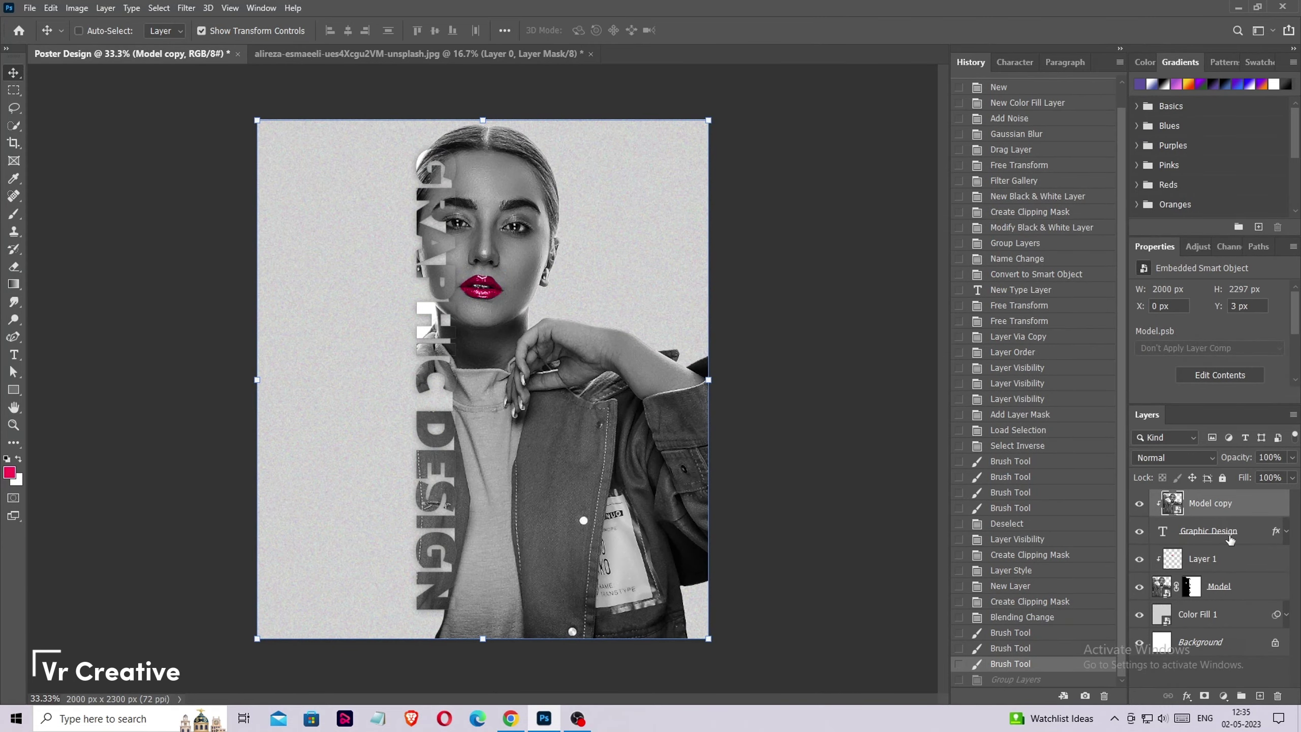
Group the Graphic Design, Layer 1 and Model layers into a group named Model.
{"action": "left_click", "coordinate": [1228, 536], "text": "shift"}
{"action": "left_click", "coordinate": [1235, 563], "text": "shift"}
{"action": "left_click", "coordinate": [1239, 586], "text": "shift"}
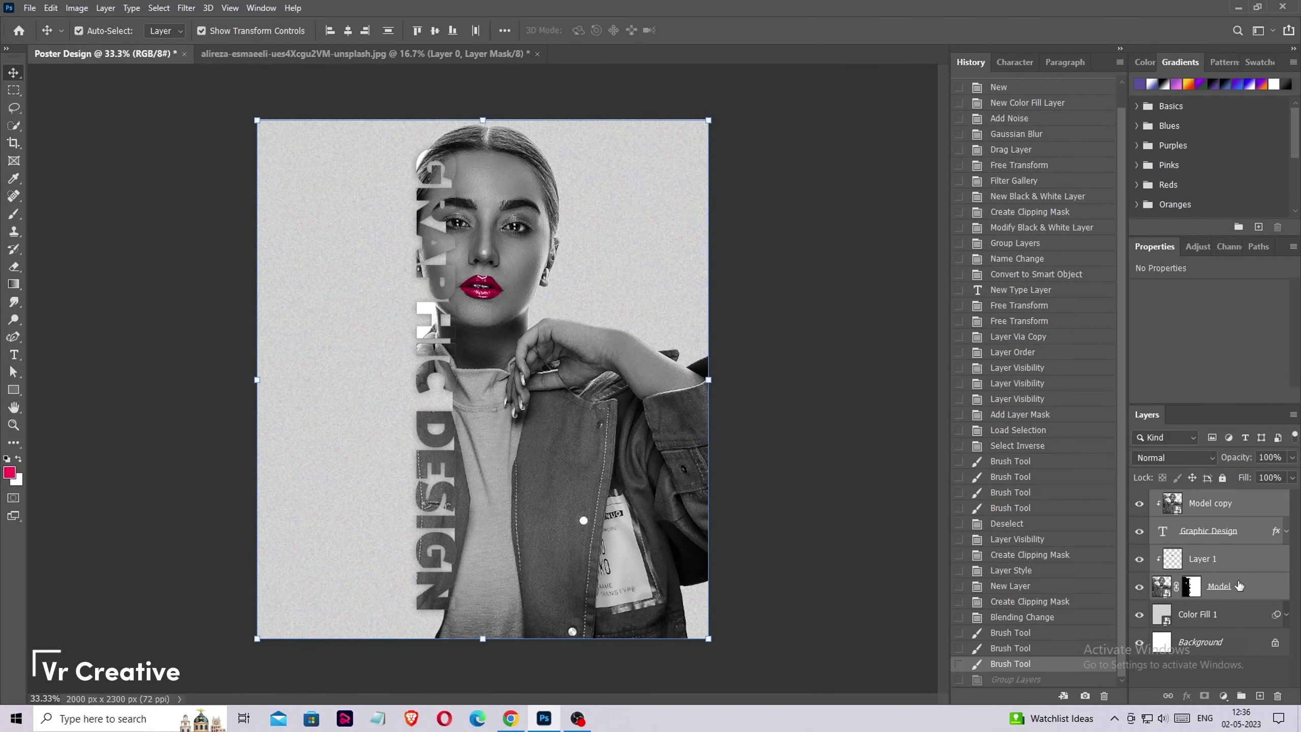
{"action": "key", "text": "ctrl+g"}
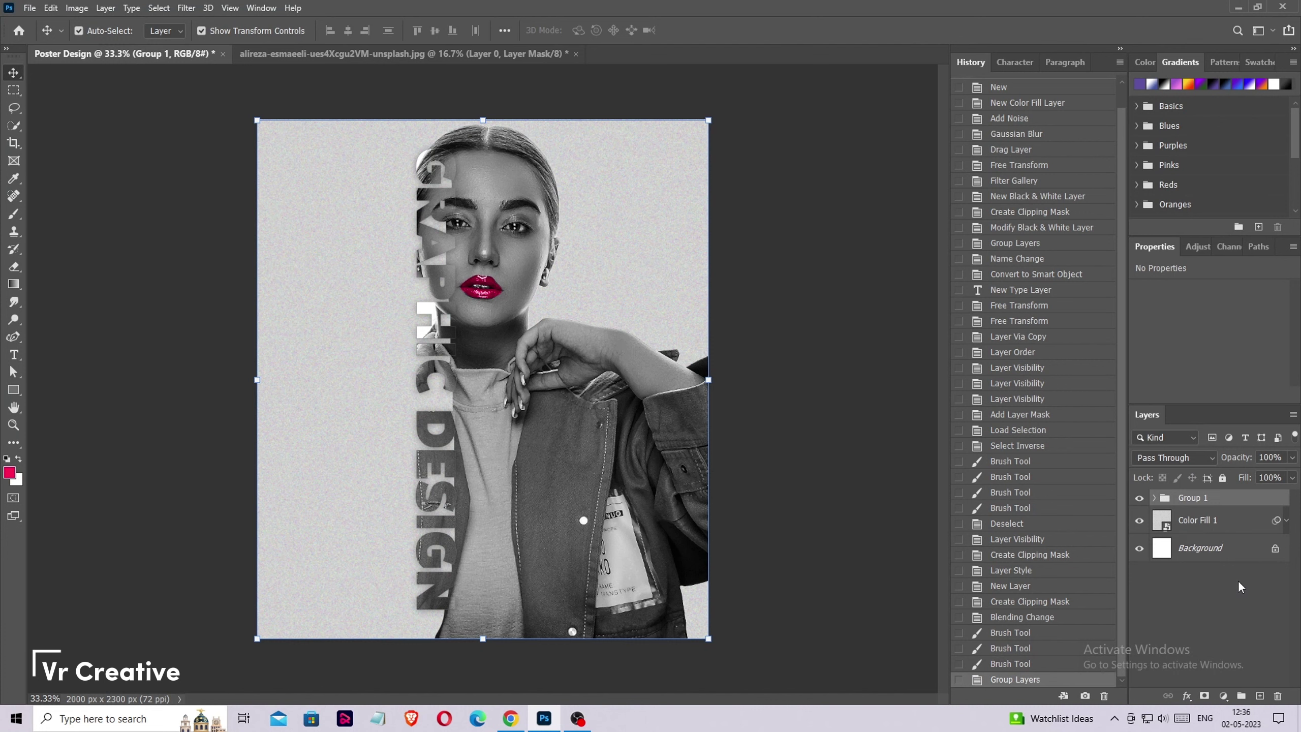
{"action": "double_click", "coordinate": [1198, 498]}
{"action": "type", "text": "Model"}
{"action": "left_click", "coordinate": [666, 474]}
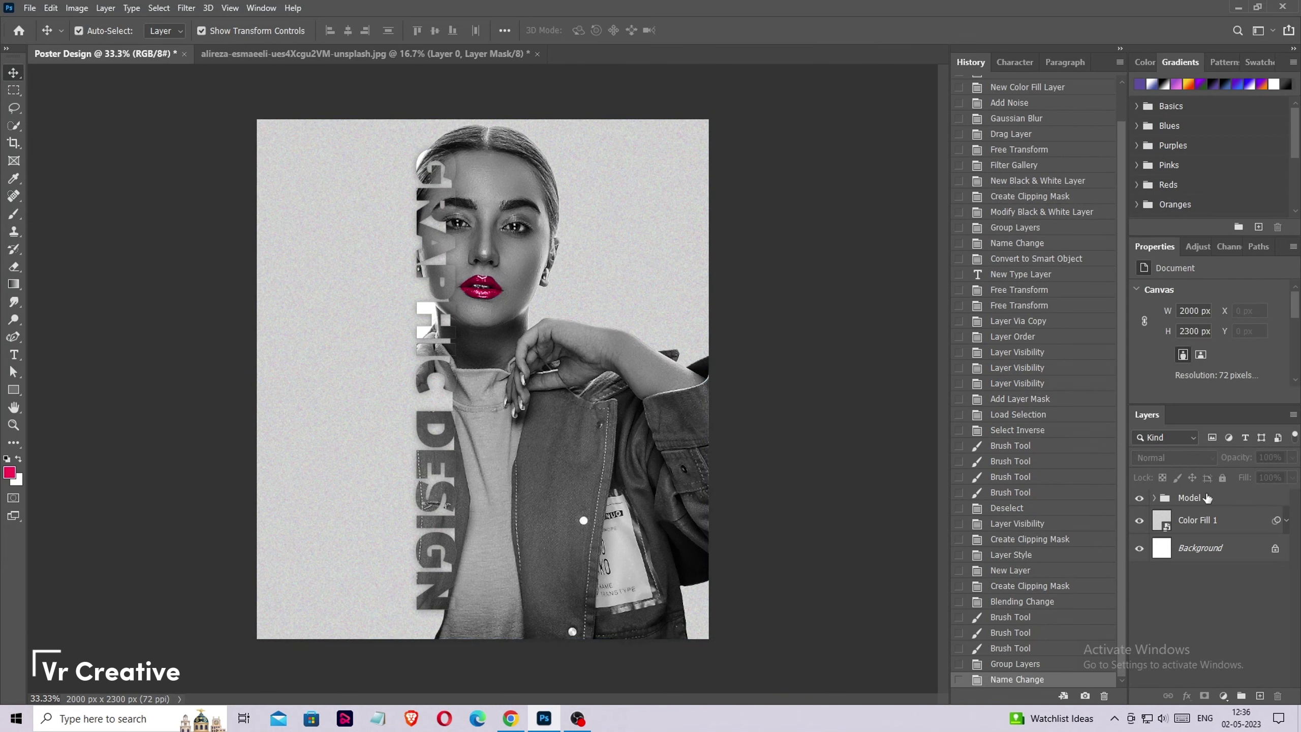
{"action": "left_click", "coordinate": [1208, 498]}
Set the Rectangle tool to a red fill with no stroke.
{"action": "left_click", "coordinate": [13, 389]}
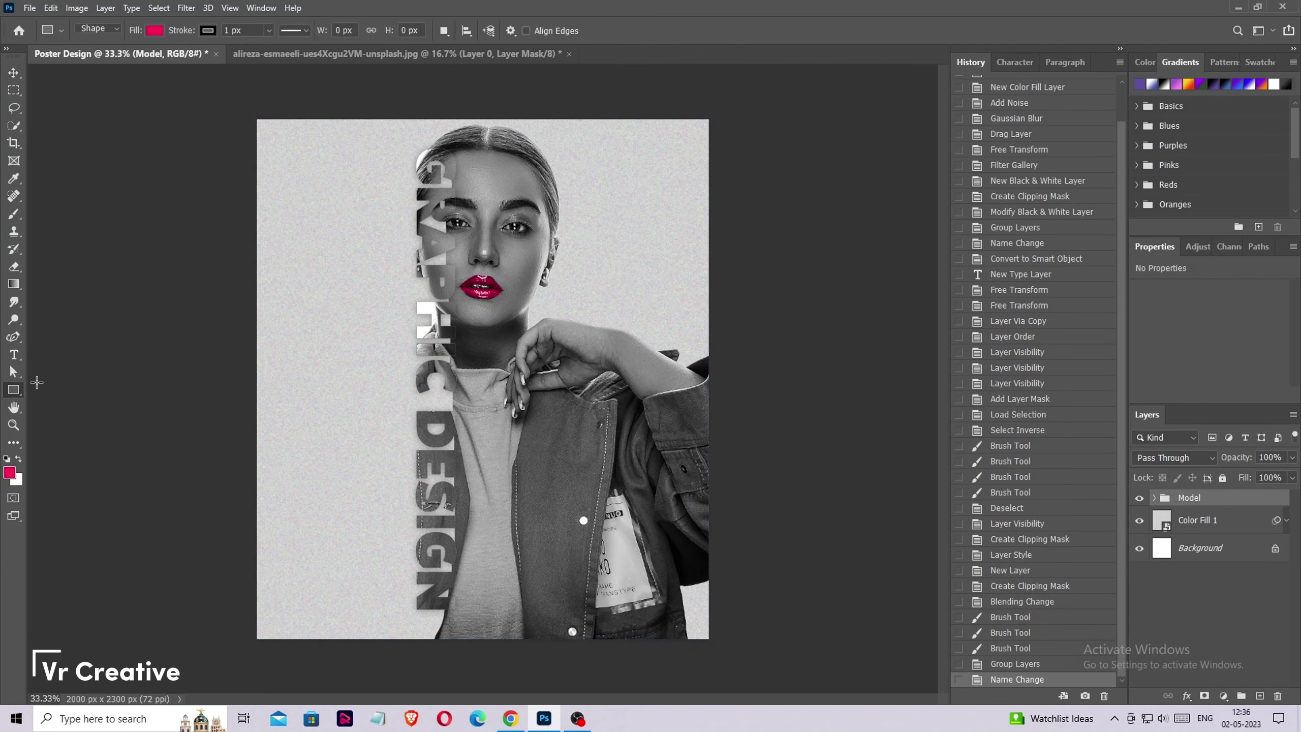
{"action": "left_click", "coordinate": [155, 30]}
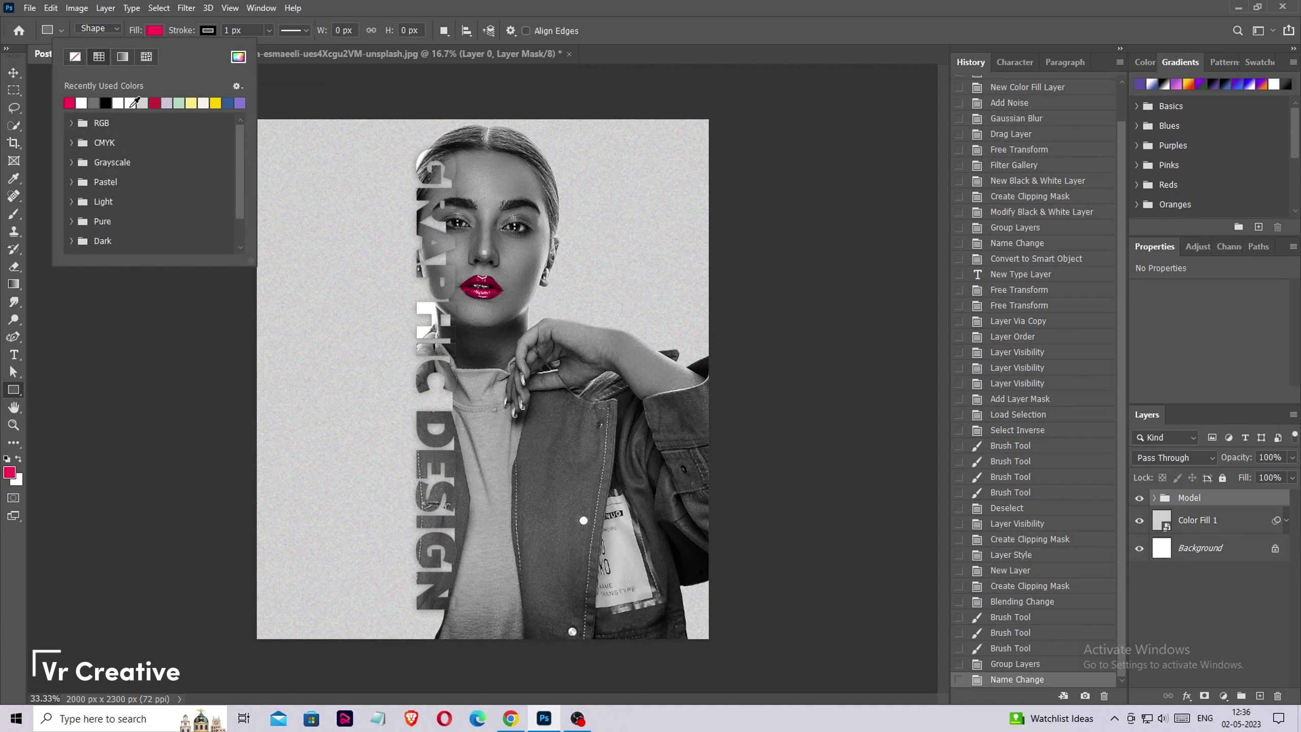
{"action": "left_click", "coordinate": [238, 58]}
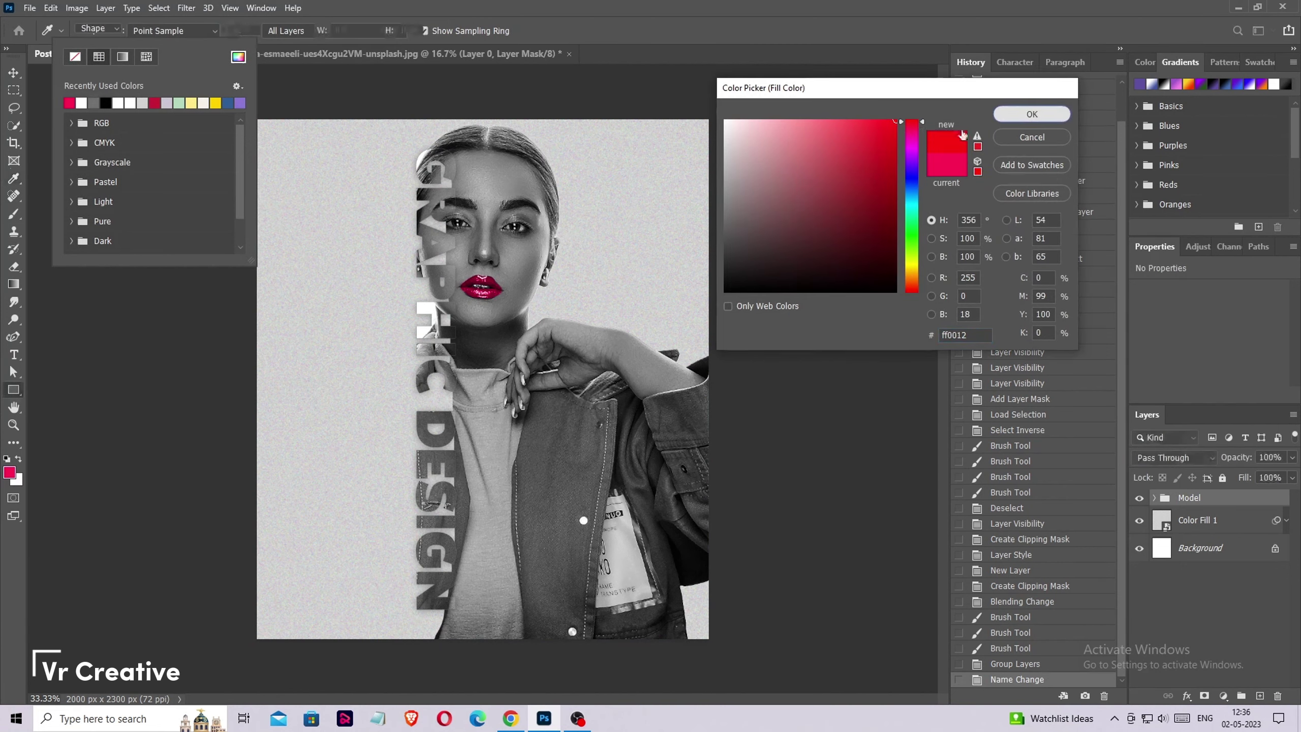
{"action": "left_click", "coordinate": [1031, 114]}
{"action": "left_click", "coordinate": [156, 32]}
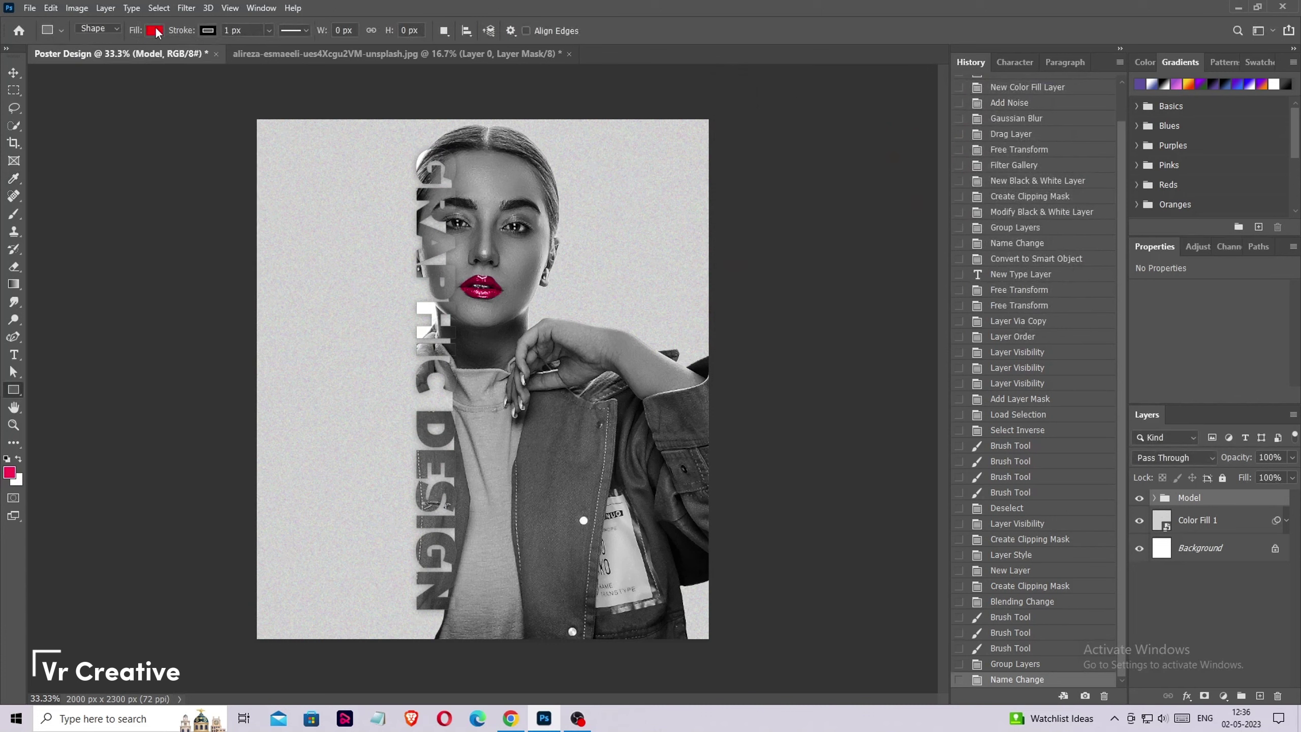
{"action": "left_click", "coordinate": [208, 31]}
{"action": "left_click", "coordinate": [128, 56]}
{"action": "left_click", "coordinate": [209, 32]}
Draw a 331 × 115 px red bar over the right eye, blended with Multiply.
{"action": "left_click_drag", "start_coordinate": [500, 210], "coordinate": [559, 236]}
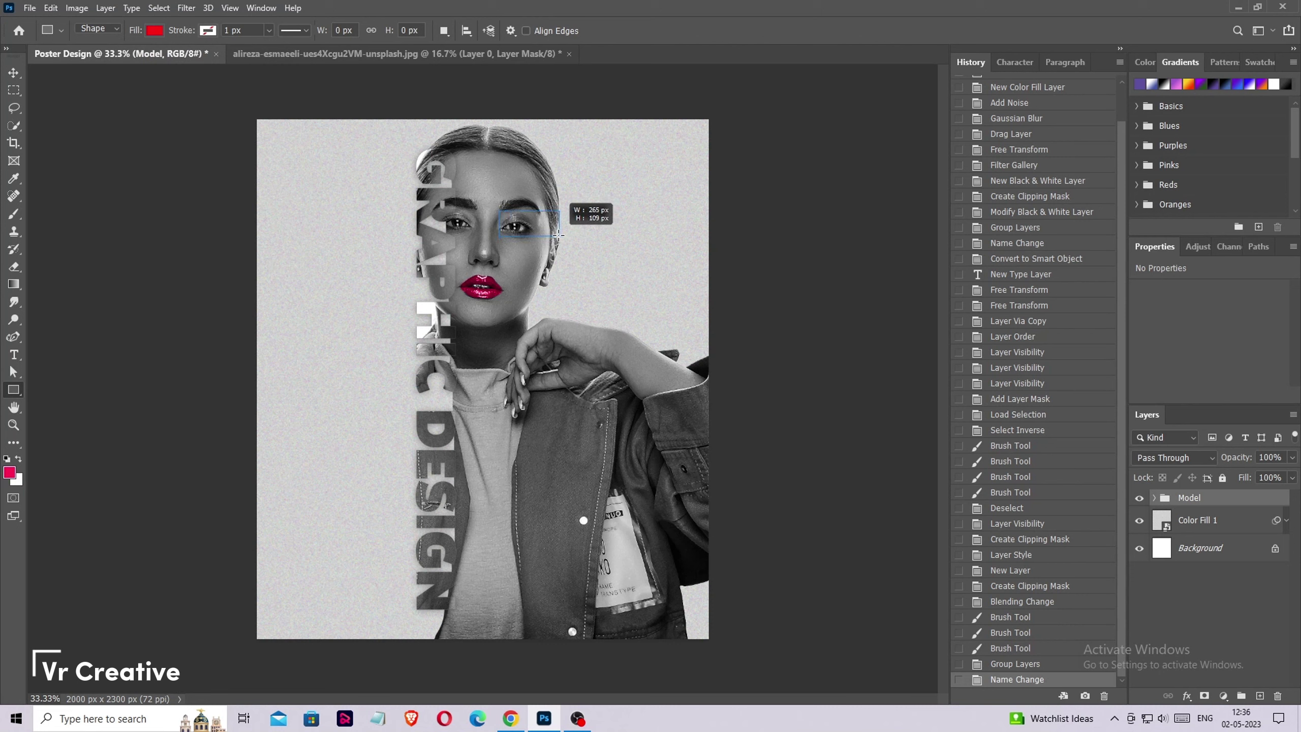
{"action": "left_click_drag", "start_coordinate": [558, 235], "coordinate": [574, 227]}
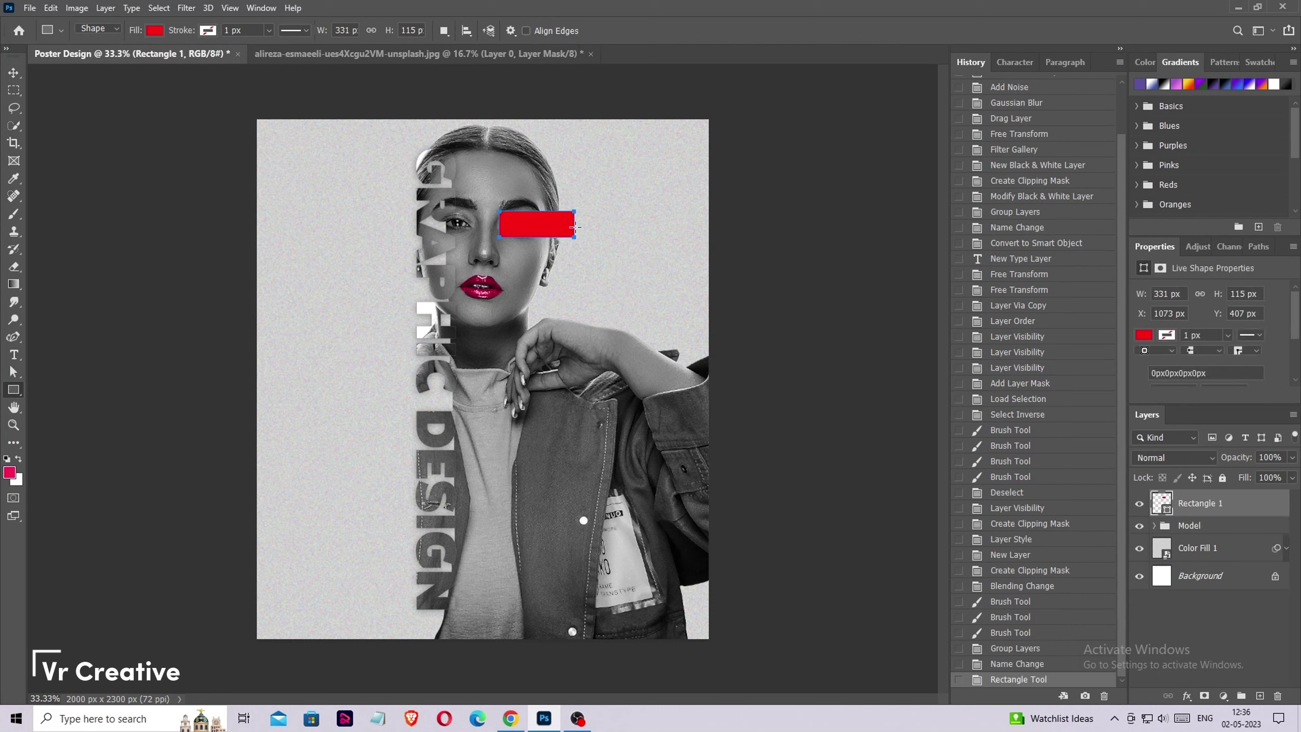
{"action": "left_click", "coordinate": [1164, 458]}
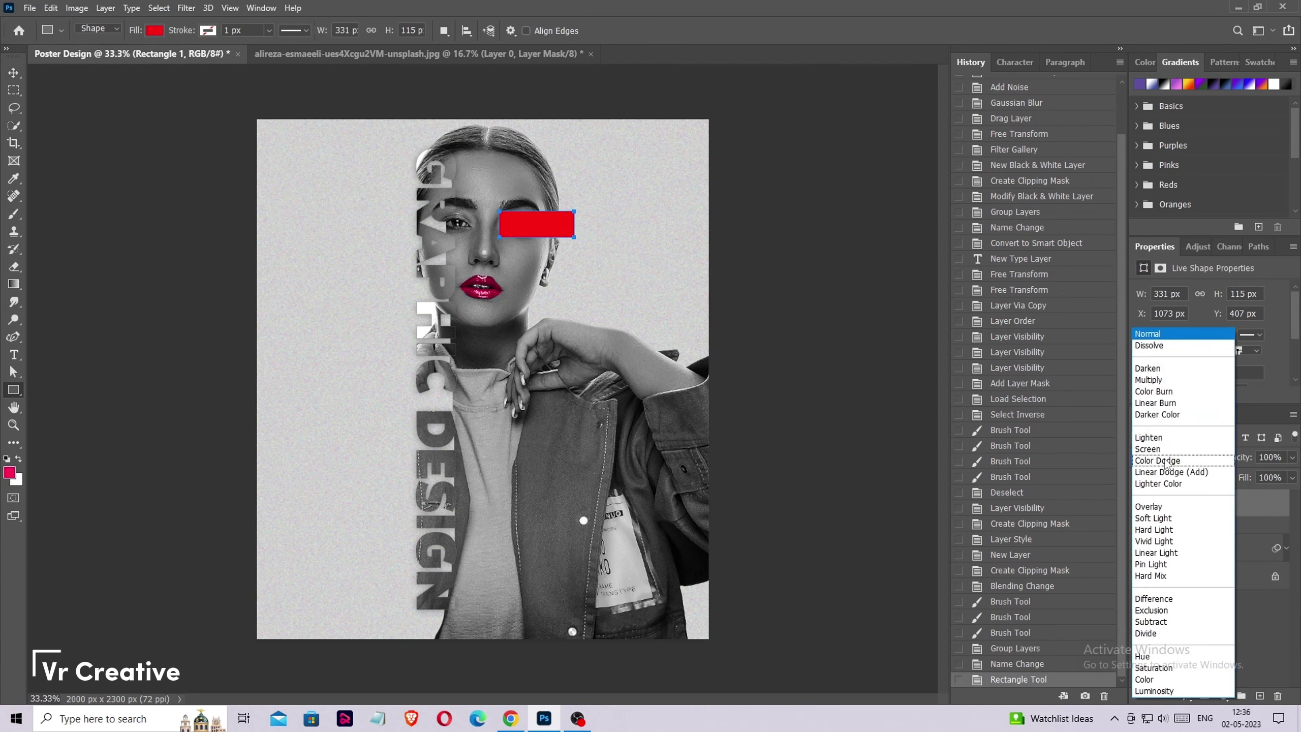
{"action": "left_click", "coordinate": [1153, 381]}
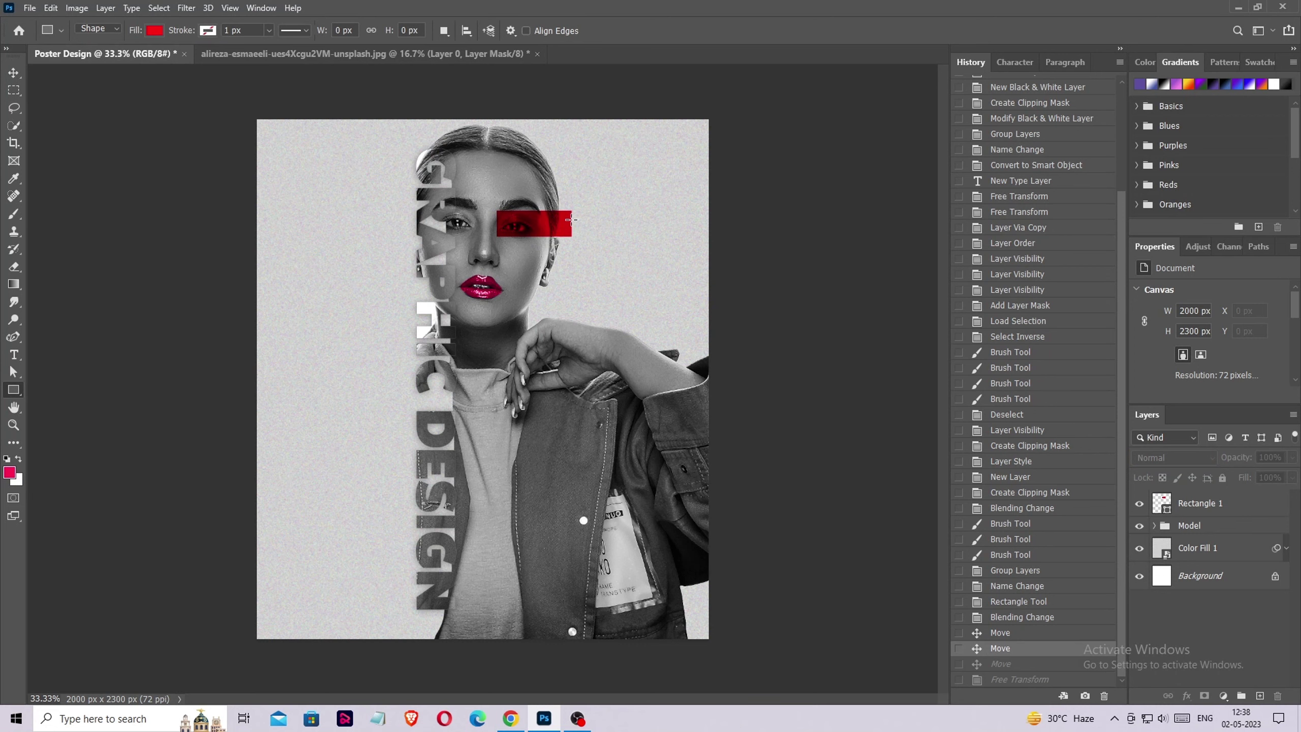
Draw a thin red line running right from the eye bar.
{"action": "left_click_drag", "start_coordinate": [571, 217], "coordinate": [609, 221]}
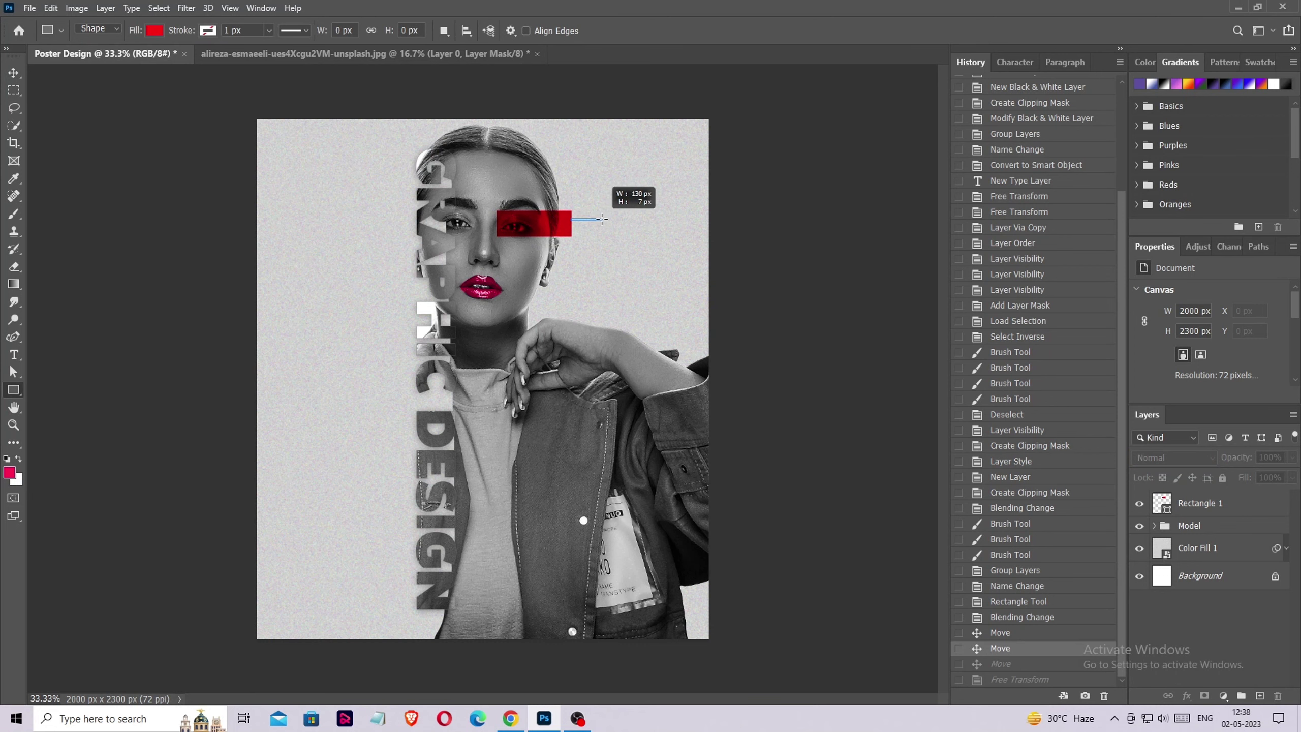
{"action": "left_click", "coordinate": [13, 74]}
{"action": "scroll", "coordinate": [589, 215], "scroll_direction": "up", "scroll_amount": 2}
{"action": "left_click_drag", "start_coordinate": [614, 186], "coordinate": [616, 191]}
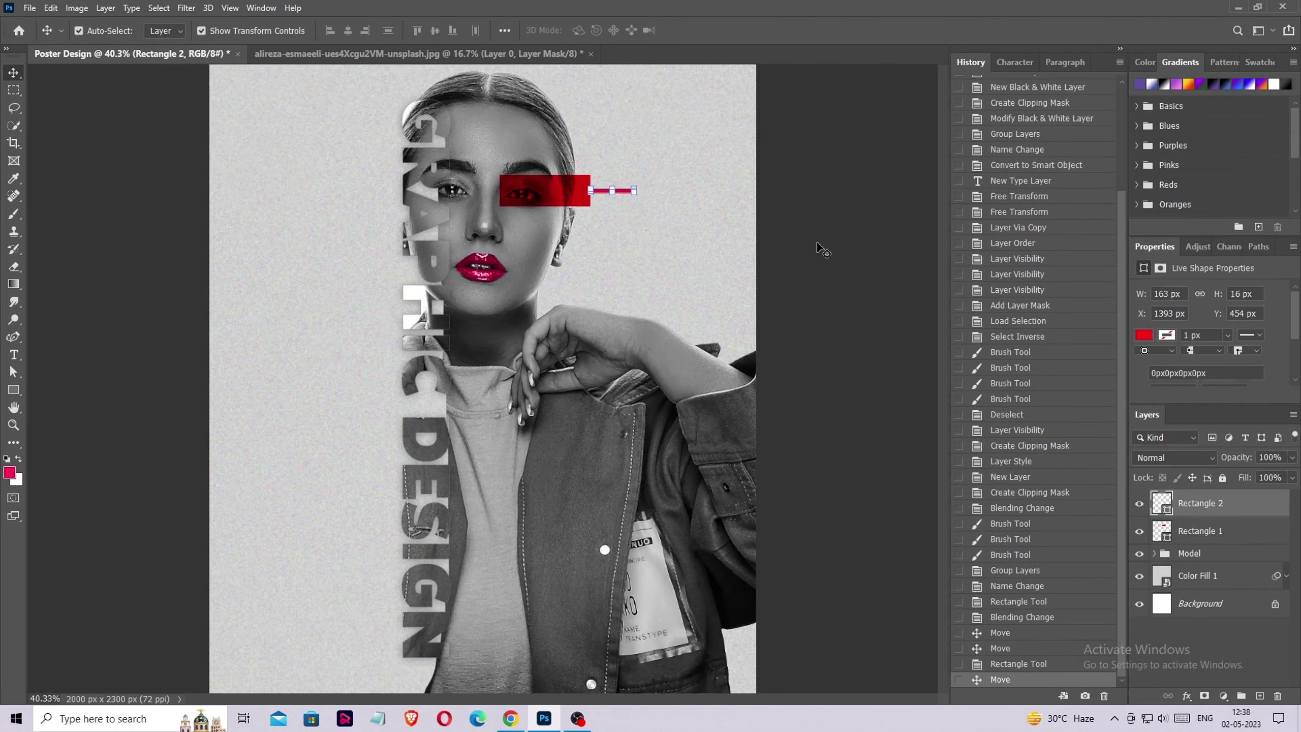
{"action": "left_click", "coordinate": [820, 249]}
{"action": "scroll", "coordinate": [638, 220], "scroll_direction": "up", "scroll_amount": 1}
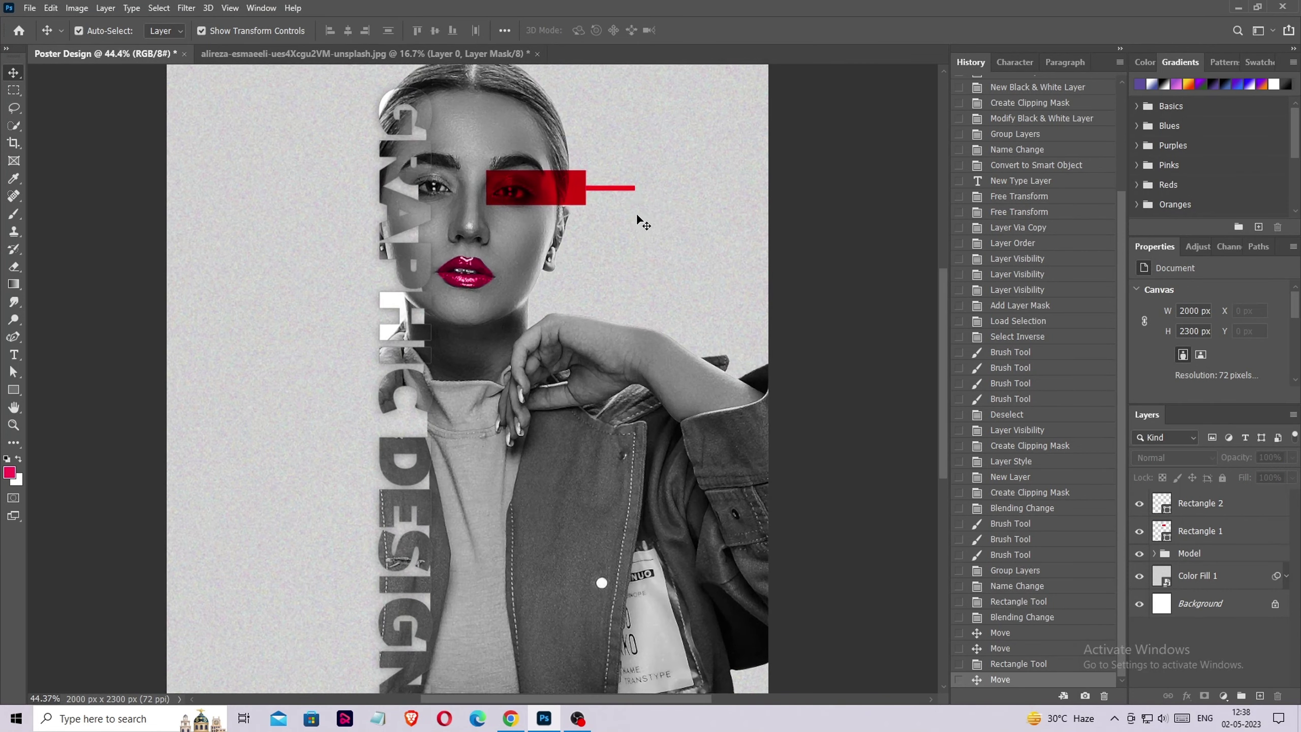
Duplicate the line, rotate the copy 90° and join it vertically to the first line's end.
{"action": "mouse_move", "coordinate": [625, 187]}
{"action": "left_mouse_down"}
{"action": "mouse_move", "coordinate": [671, 188]}
{"action": "mouse_move", "coordinate": [639, 221]}
{"action": "left_mouse_up"}
{"action": "left_click", "coordinate": [656, 187]}
{"action": "key", "text": "ctrl+t"}
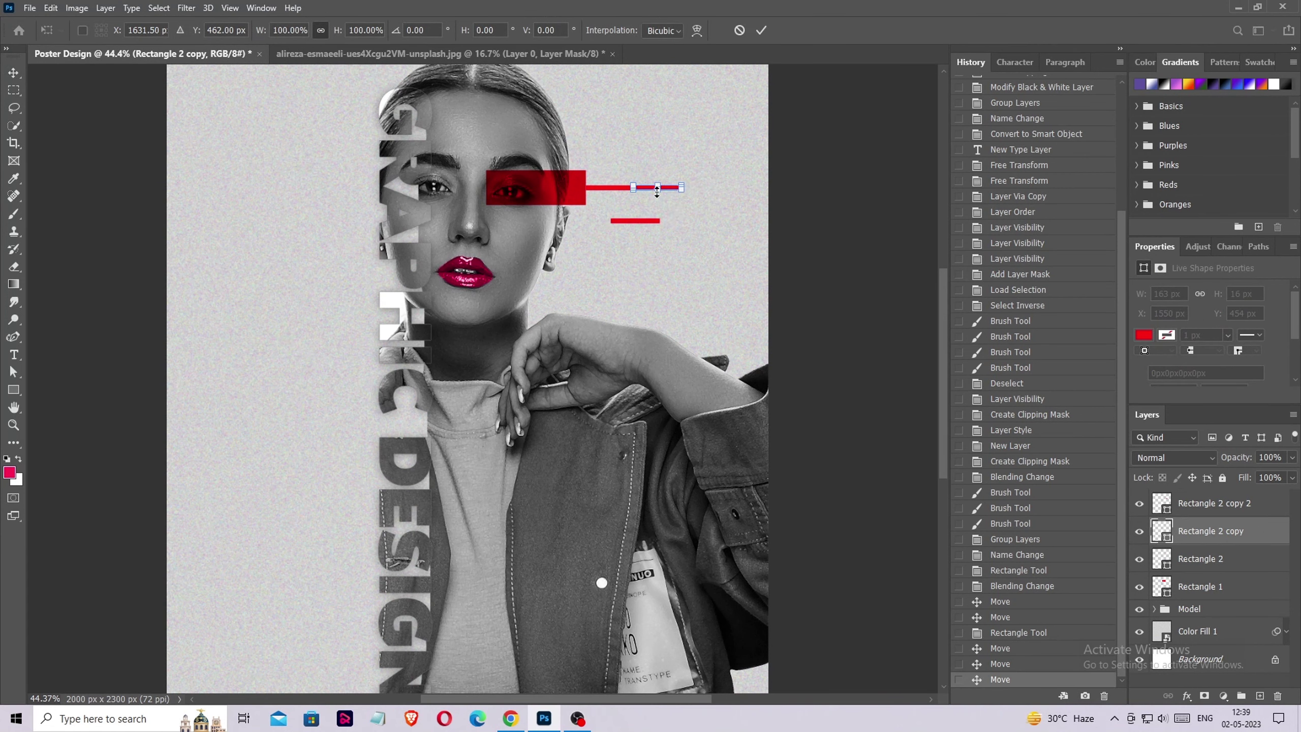
{"action": "right_click", "coordinate": [657, 189]}
{"action": "left_click", "coordinate": [675, 380]}
{"action": "left_click", "coordinate": [762, 29]}
{"action": "left_click_drag", "start_coordinate": [656, 232], "coordinate": [668, 286]}
{"action": "left_click_drag", "start_coordinate": [657, 195], "coordinate": [635, 218]}
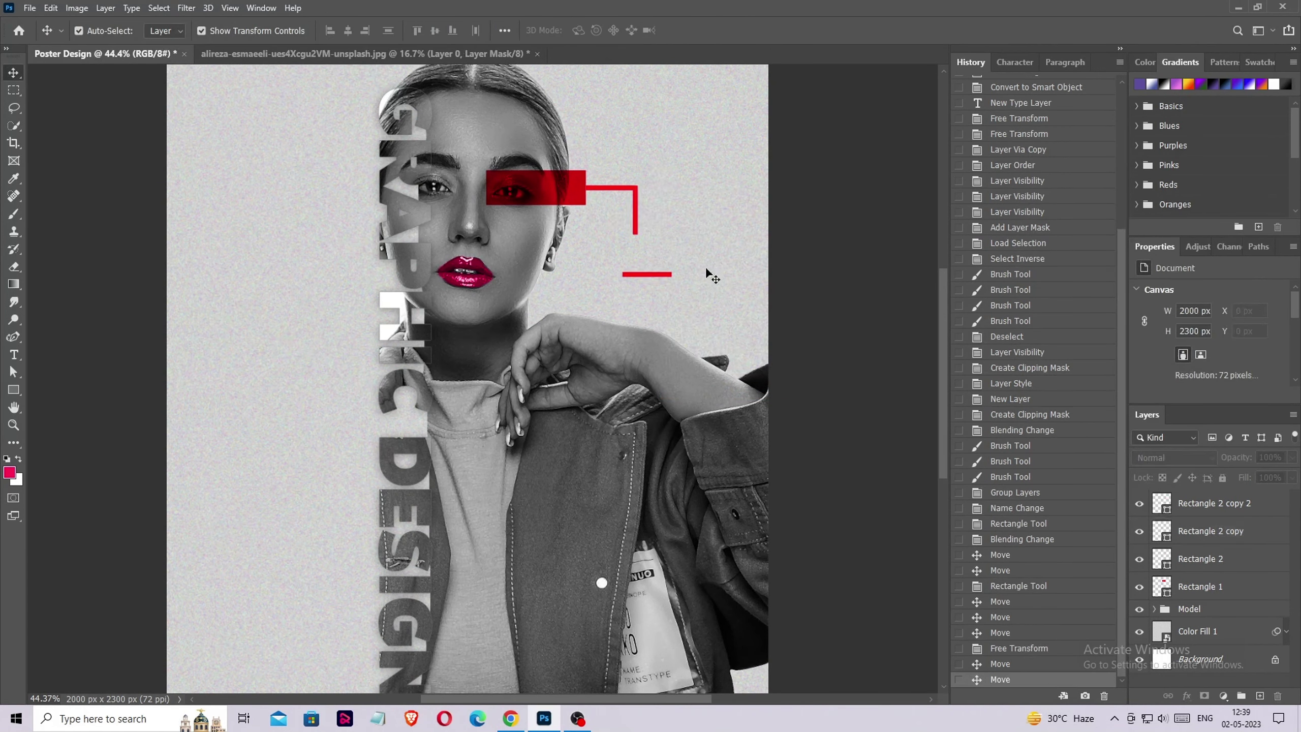
Rotate the lower line piece into place and align the 334 × 60 px red label box beneath it.
{"action": "left_click_drag", "start_coordinate": [650, 274], "coordinate": [659, 235]}
{"action": "key", "text": "ctrl+t"}
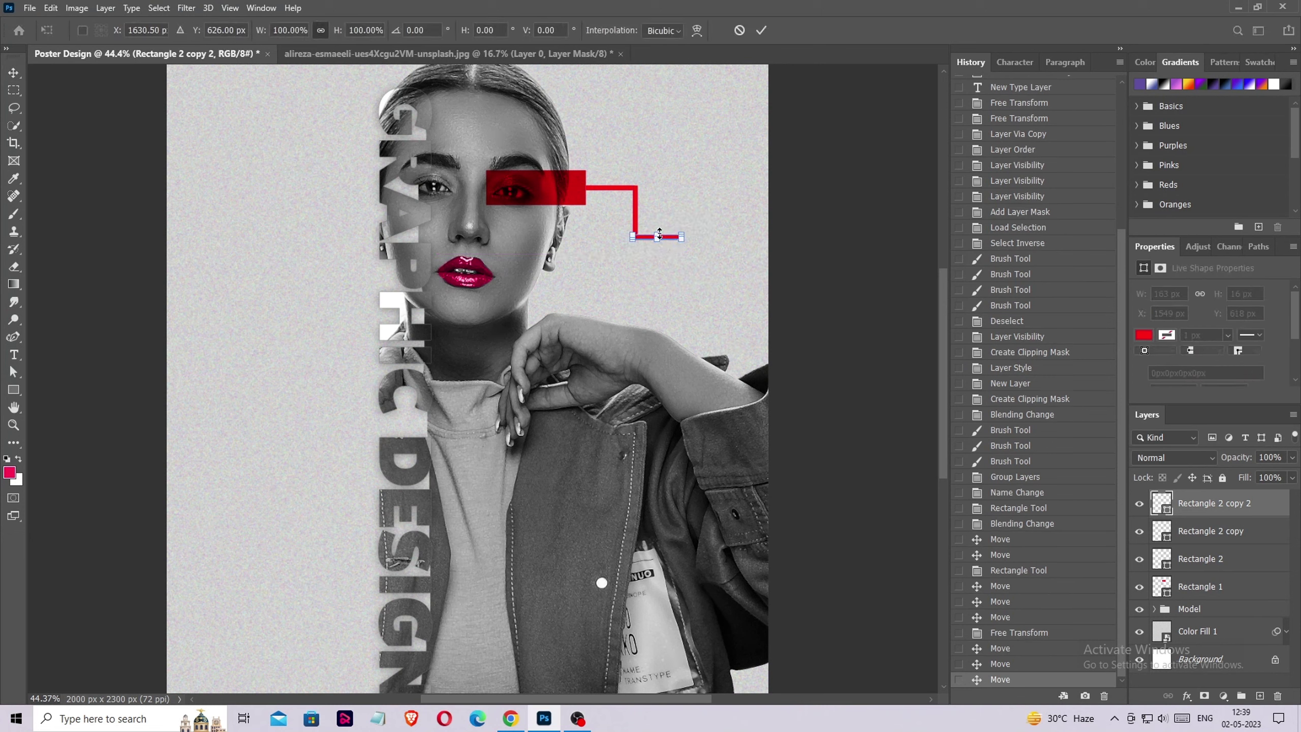
{"action": "right_click", "coordinate": [659, 233]}
{"action": "left_click", "coordinate": [722, 433]}
{"action": "mouse_move", "coordinate": [656, 254]}
{"action": "left_mouse_down"}
{"action": "mouse_move", "coordinate": [639, 273]}
{"action": "mouse_move", "coordinate": [636, 261]}
{"action": "mouse_move", "coordinate": [696, 281]}
{"action": "left_mouse_up"}
{"action": "left_click", "coordinate": [761, 30]}
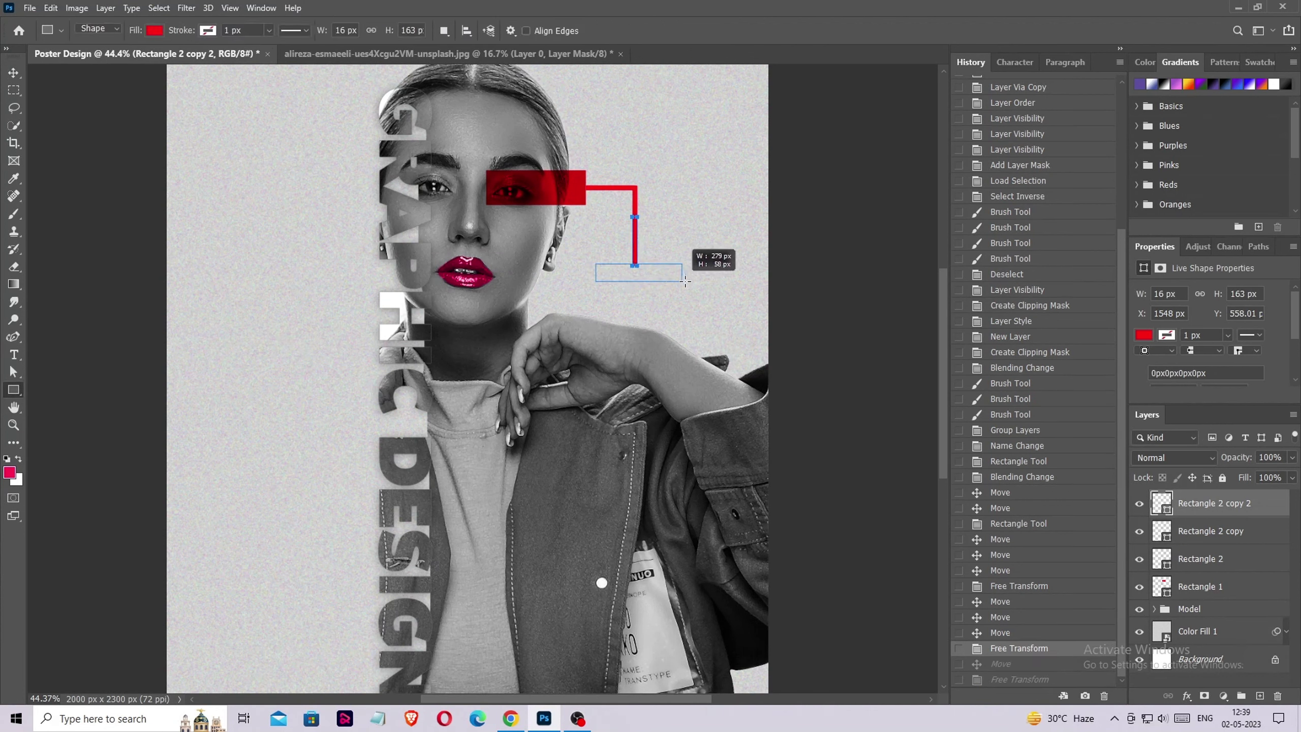
{"action": "left_click", "coordinate": [13, 72]}
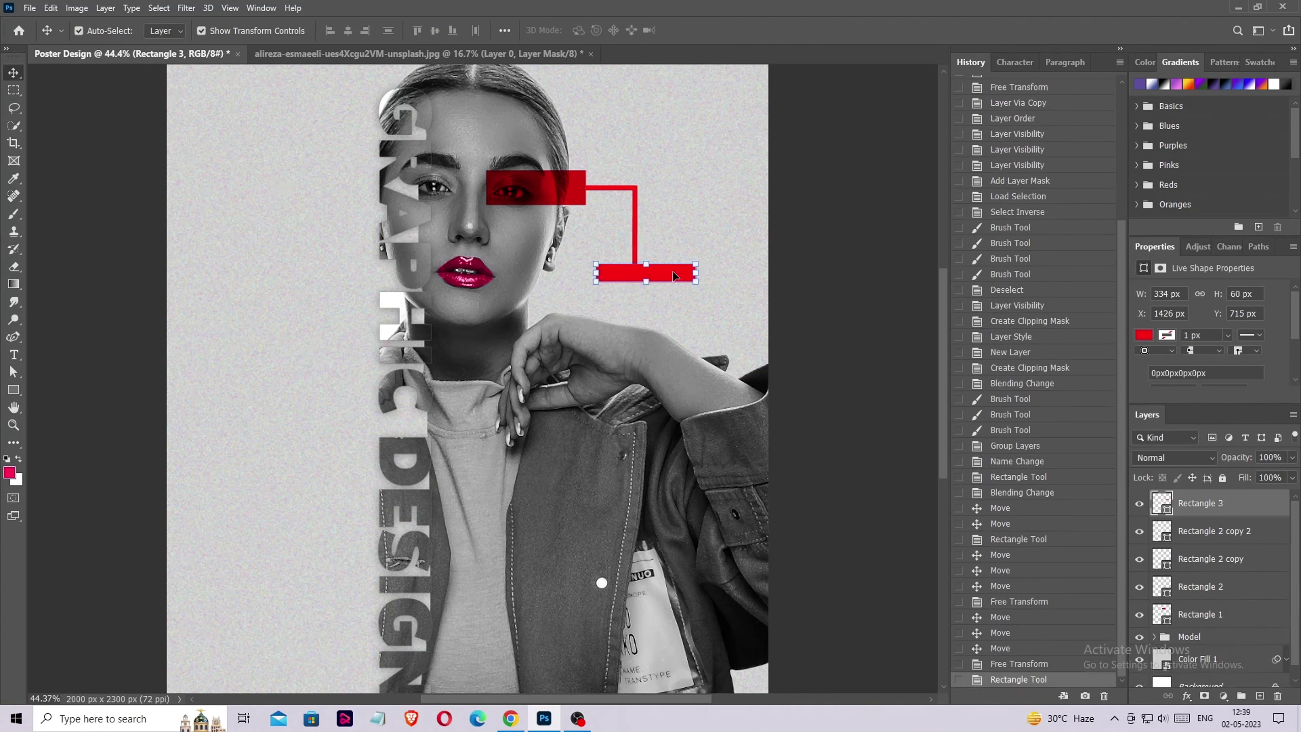
{"action": "left_click_drag", "start_coordinate": [672, 277], "coordinate": [659, 278]}
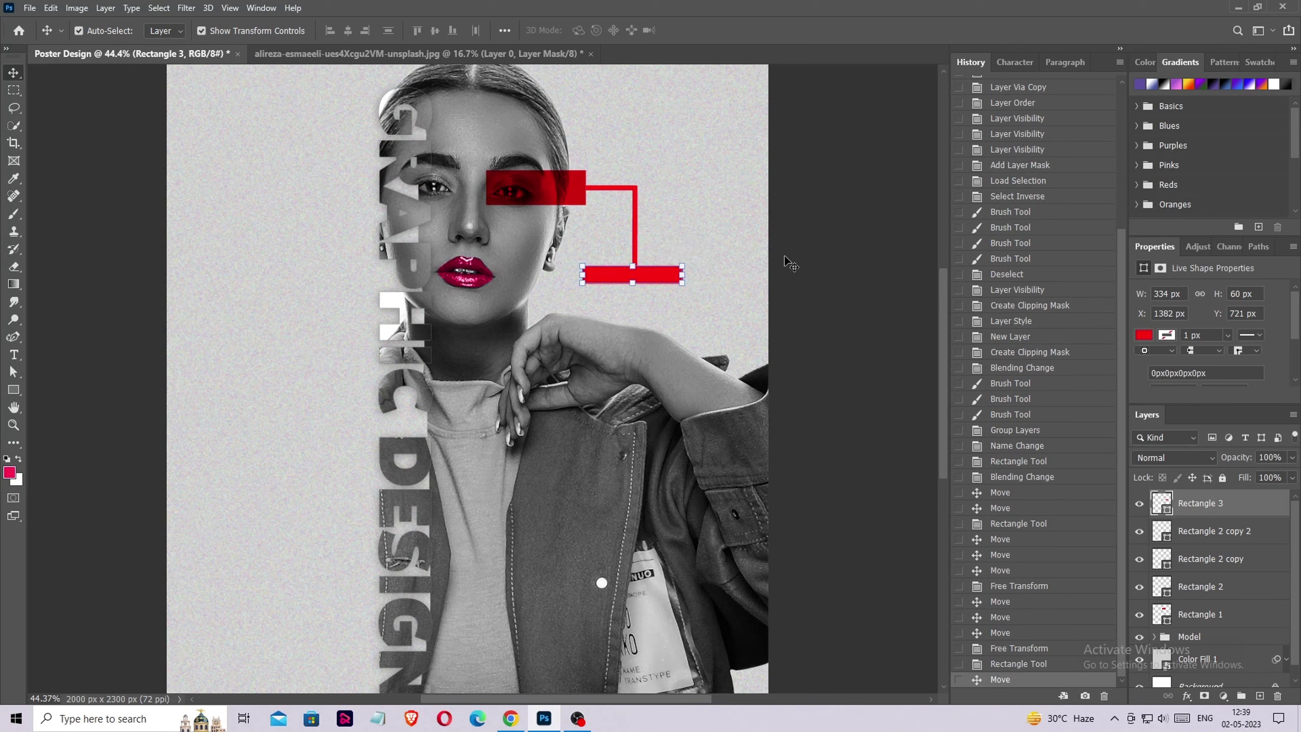
Start a 12 pt white (#ffffff) text label on the red box.
{"action": "key", "text": "t"}
{"action": "left_click", "coordinate": [602, 275]}
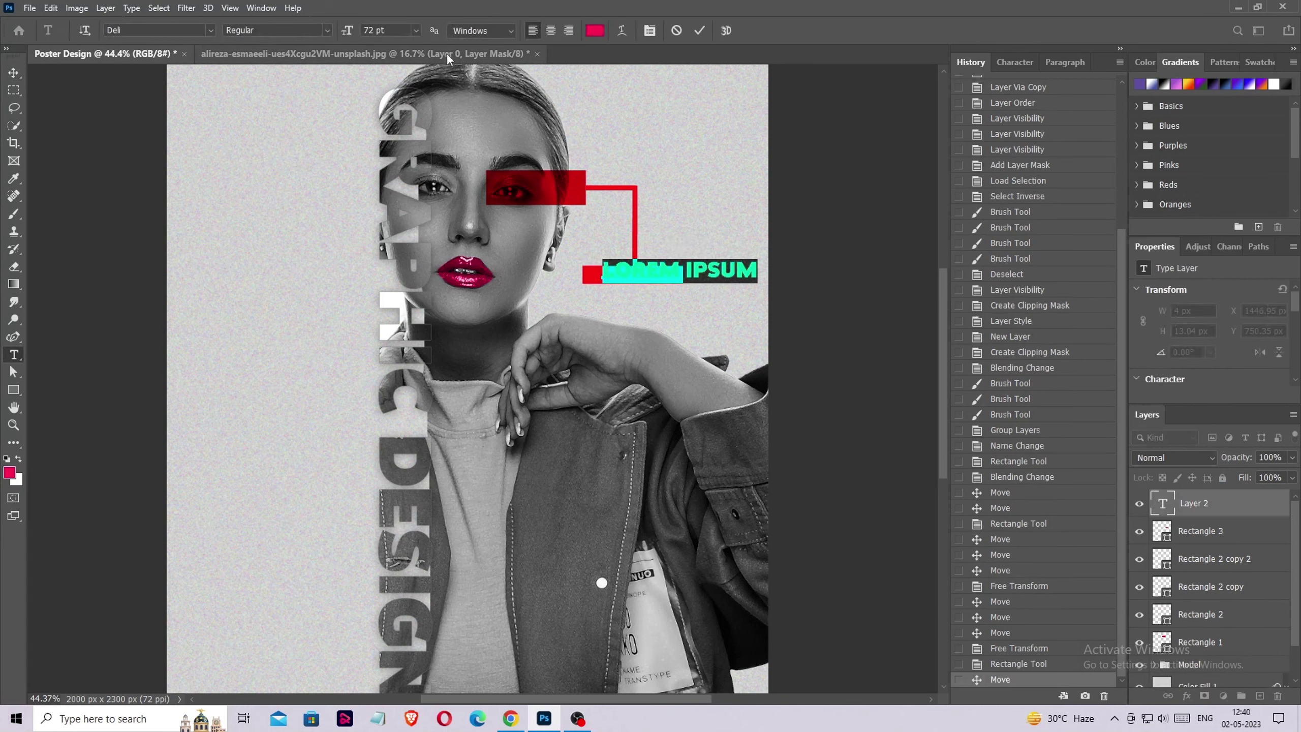
{"action": "left_click", "coordinate": [416, 30]}
{"action": "left_click", "coordinate": [411, 119]}
{"action": "left_click", "coordinate": [594, 30]}
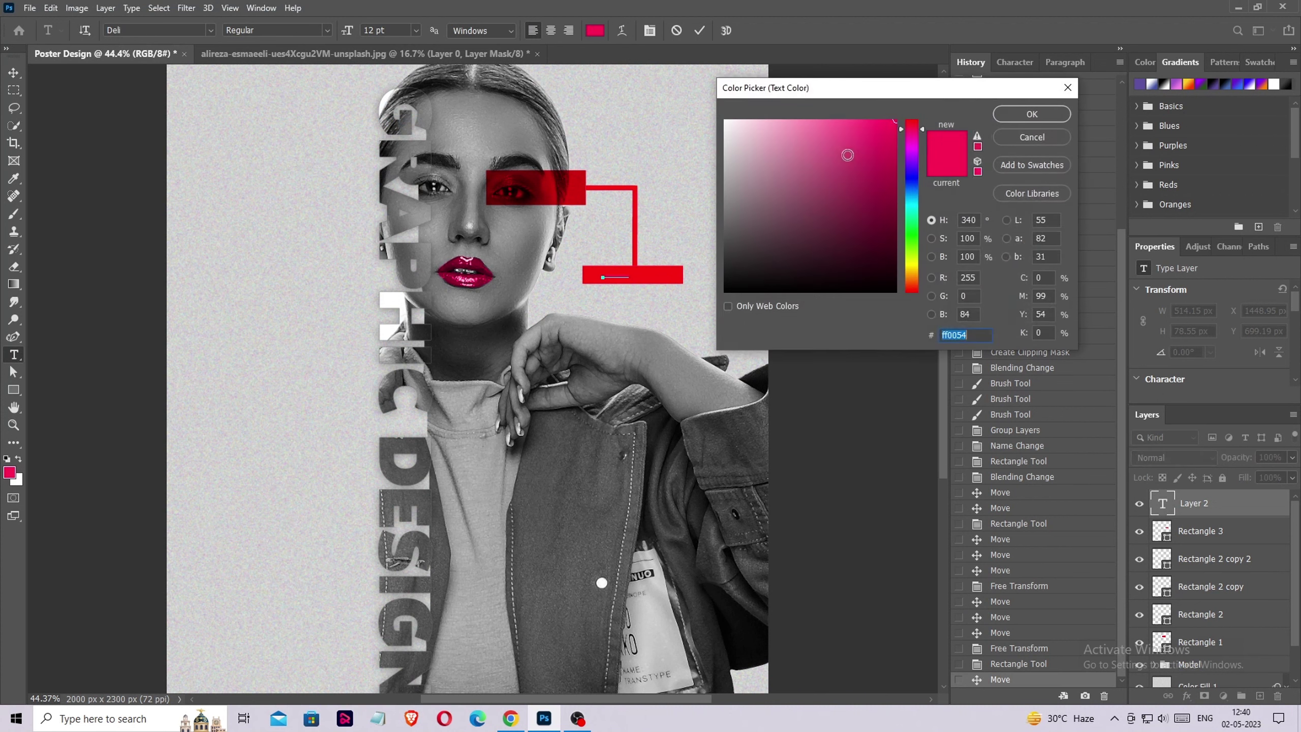
{"action": "type", "text": "ffffff"}
{"action": "key", "text": "Return"}
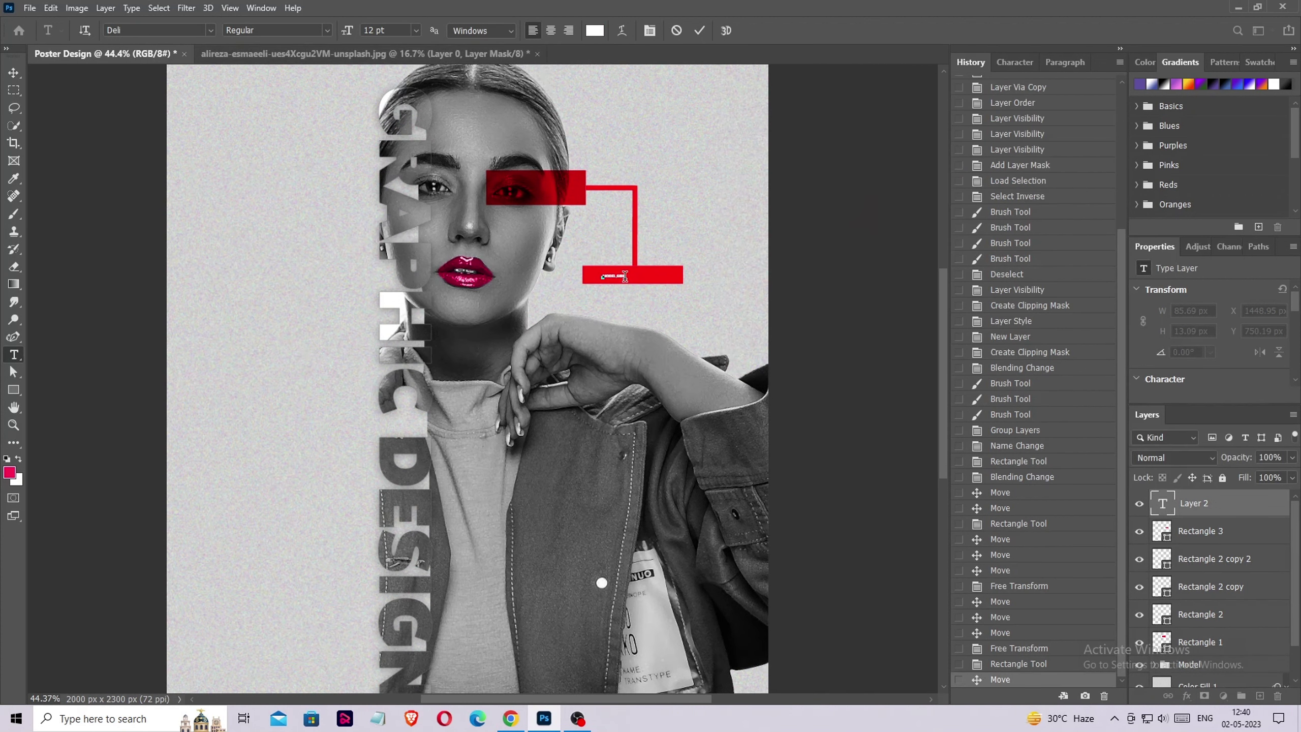
Enlarge the MODEL GIRL text size and move it onto the box.
{"action": "left_click", "coordinate": [415, 30]}
{"action": "left_click", "coordinate": [399, 167]}
{"action": "left_click", "coordinate": [13, 72]}
{"action": "left_click_drag", "start_coordinate": [633, 278], "coordinate": [697, 270]}
Scale MODEL GIRL up to fill the red box and reposition it.
{"action": "key", "text": "ctrl+t"}
{"action": "scroll", "coordinate": [662, 262], "scroll_direction": "up", "scroll_amount": 3}
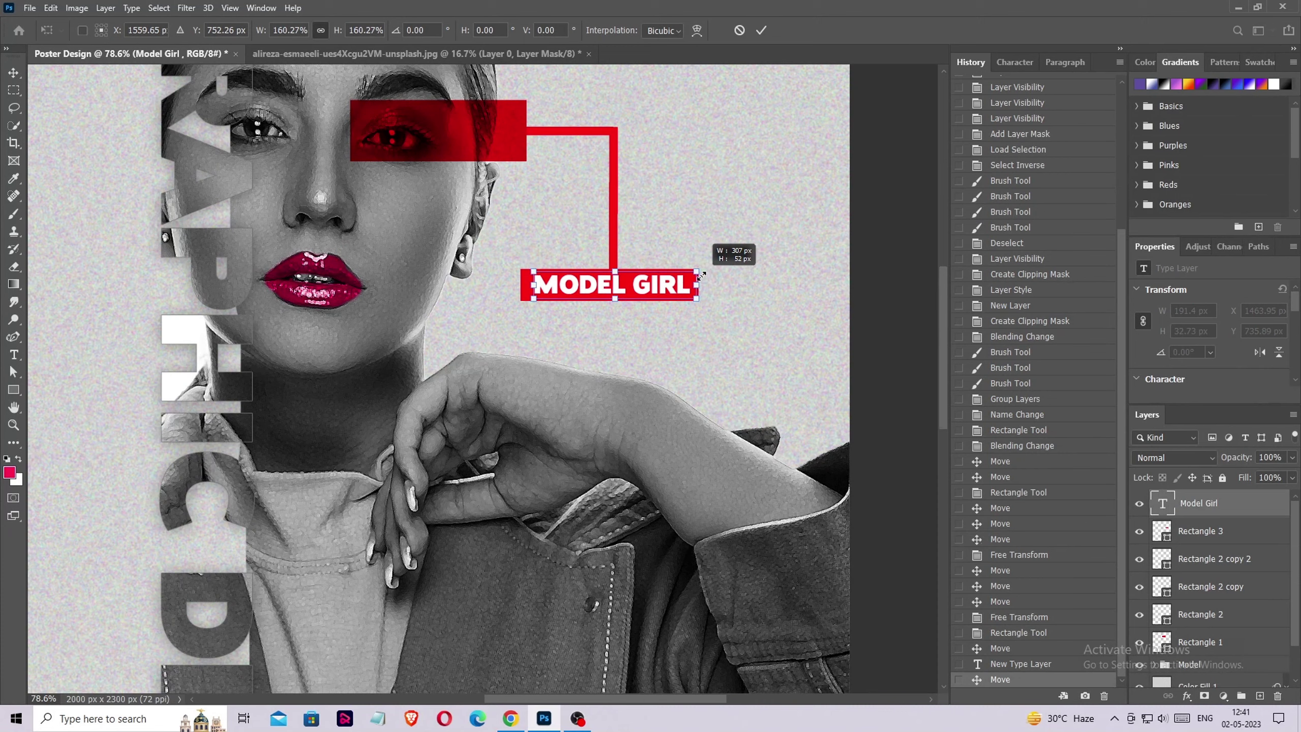
{"action": "left_click_drag", "start_coordinate": [617, 289], "coordinate": [620, 288]}
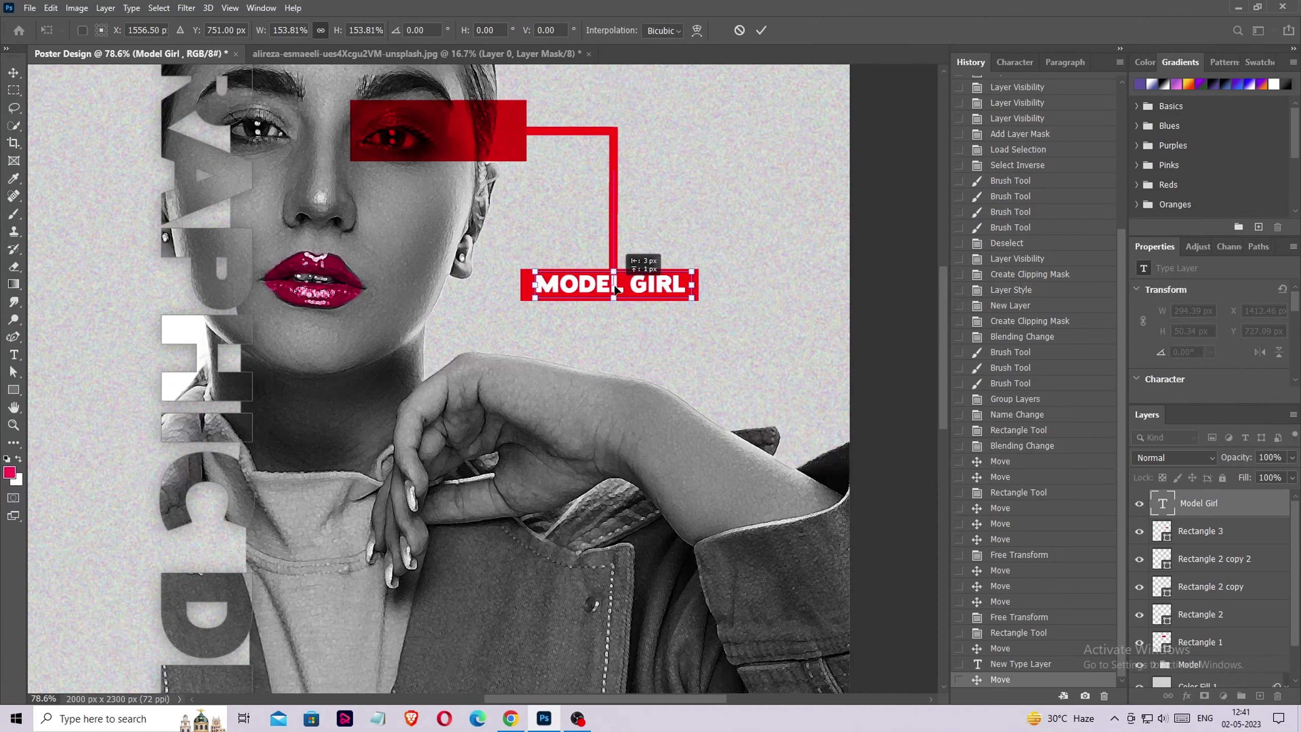
{"action": "left_click", "coordinate": [761, 30]}
{"action": "scroll", "coordinate": [818, 168], "scroll_direction": "down", "scroll_amount": 1}
{"action": "scroll", "coordinate": [750, 204], "scroll_direction": "down", "scroll_amount": 2}
{"action": "scroll", "coordinate": [613, 300], "scroll_direction": "up", "scroll_amount": 2}
{"action": "scroll", "coordinate": [622, 282], "scroll_direction": "up", "scroll_amount": 2}
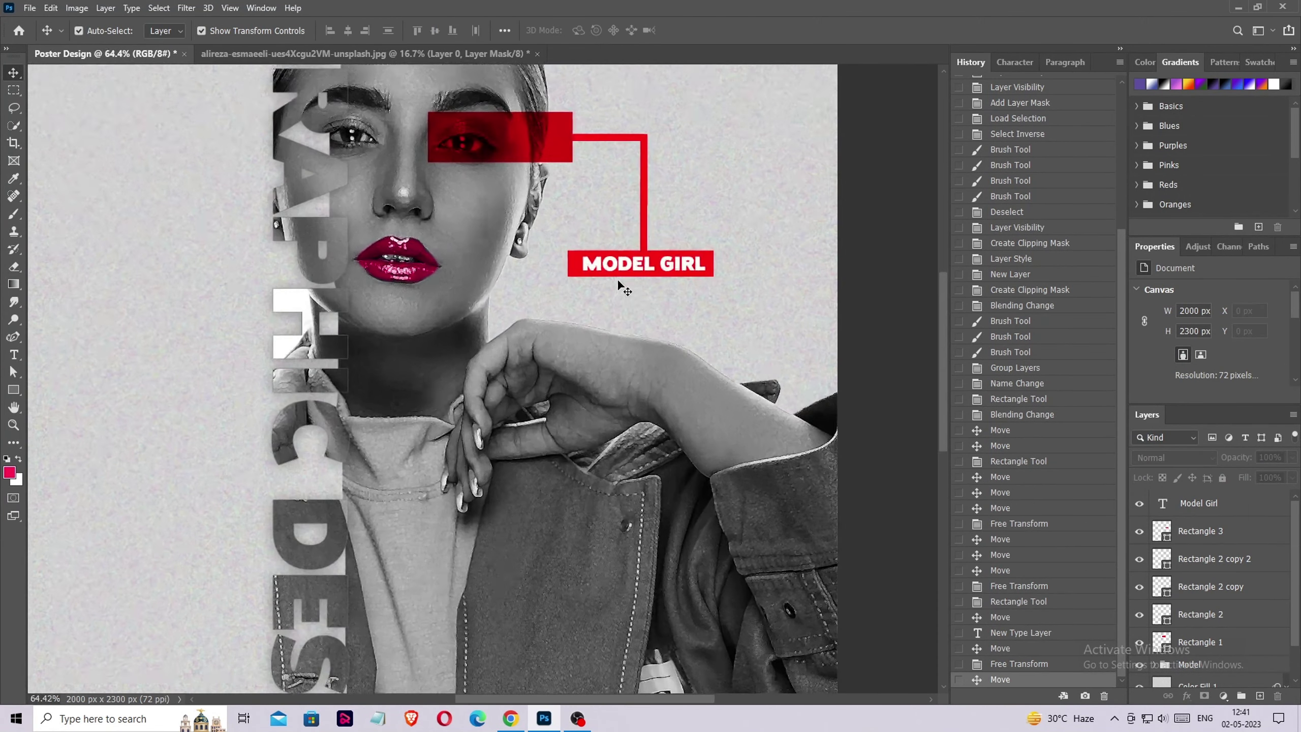
{"action": "left_click_drag", "start_coordinate": [624, 271], "coordinate": [619, 308]}
Change the copied label to 16 pt VR CREATIVE and place it under MODEL GIRL.
{"action": "double_click", "coordinate": [638, 301]}
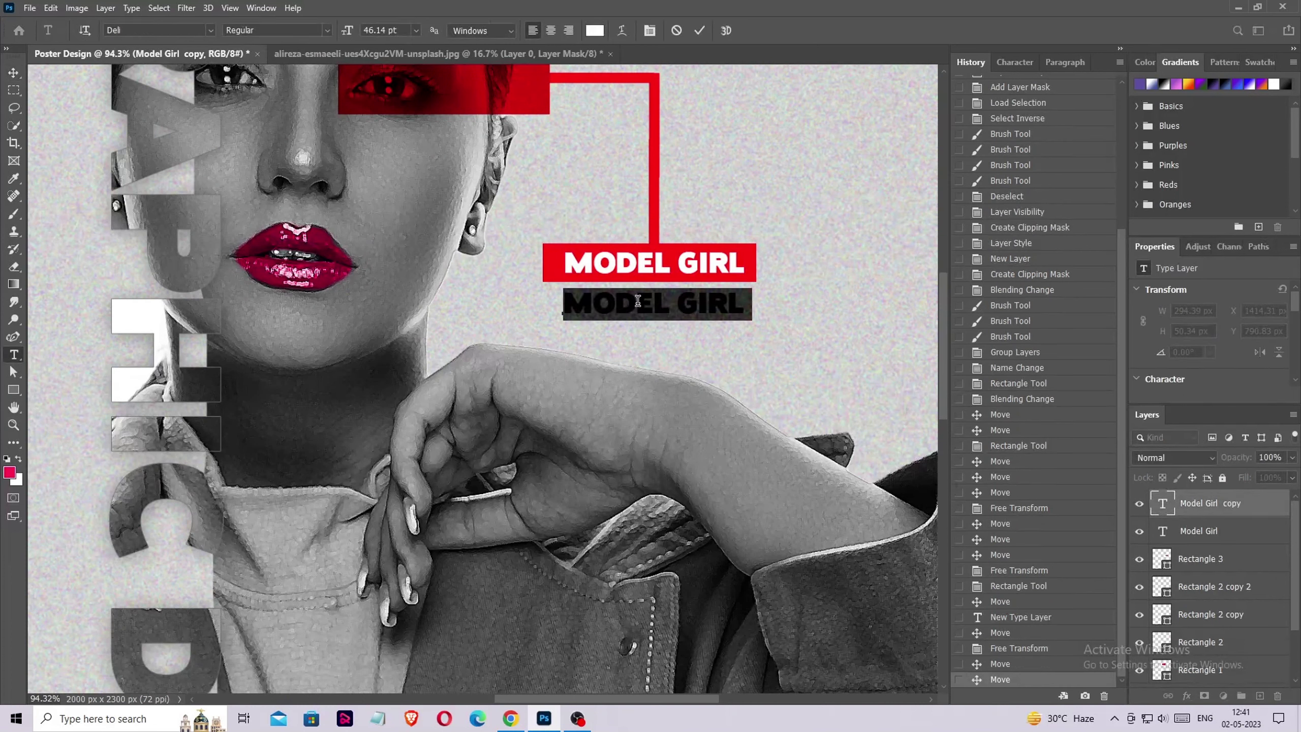
{"action": "type", "text": "VR CREATI"}
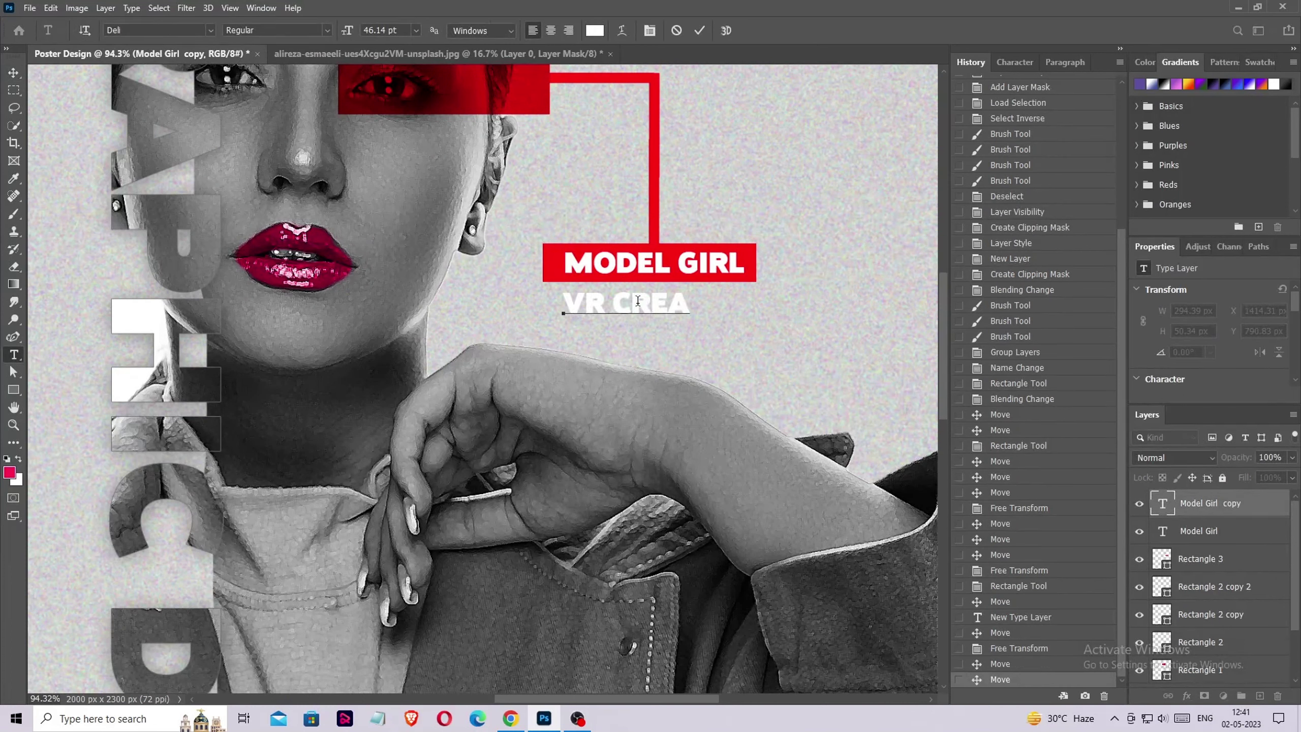
{"action": "type", "text": "VE"}
{"action": "key", "text": "ctrl+a"}
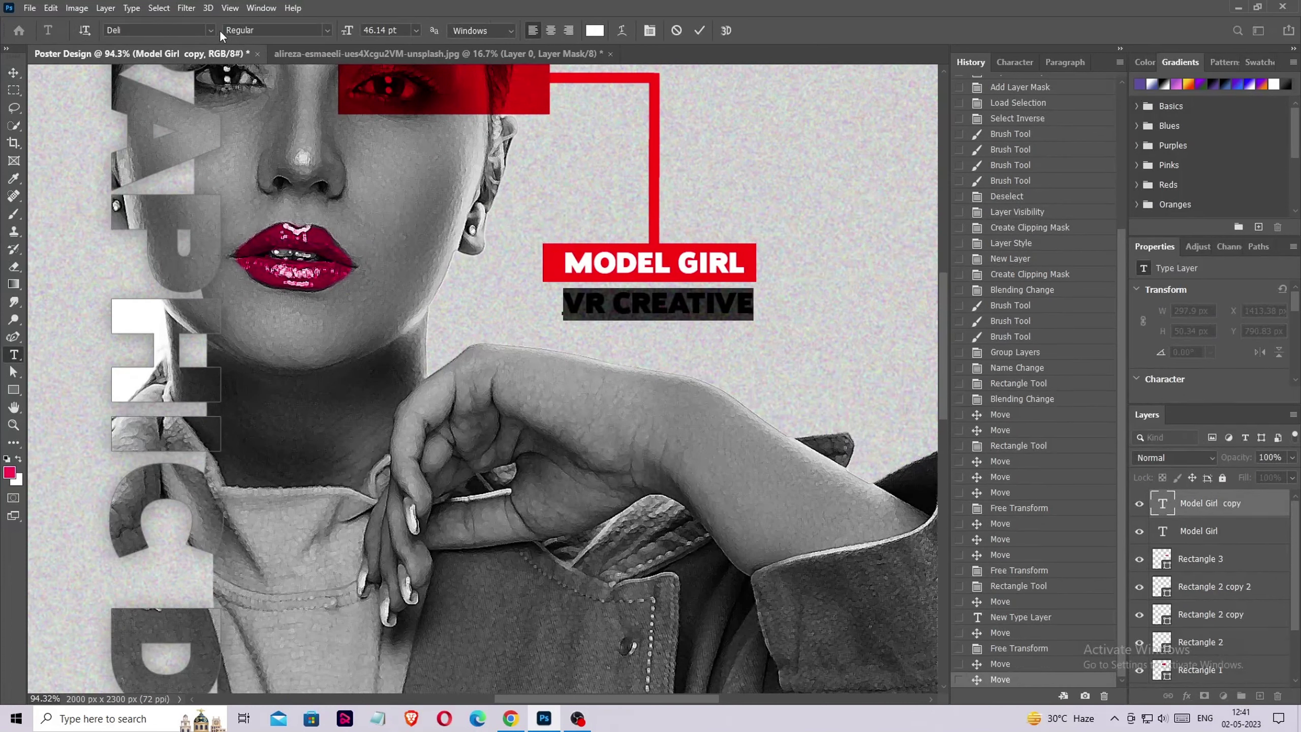
{"action": "left_click", "coordinate": [416, 30]}
{"action": "left_click", "coordinate": [386, 103]}
{"action": "left_click", "coordinate": [415, 29]}
{"action": "left_click", "coordinate": [394, 144]}
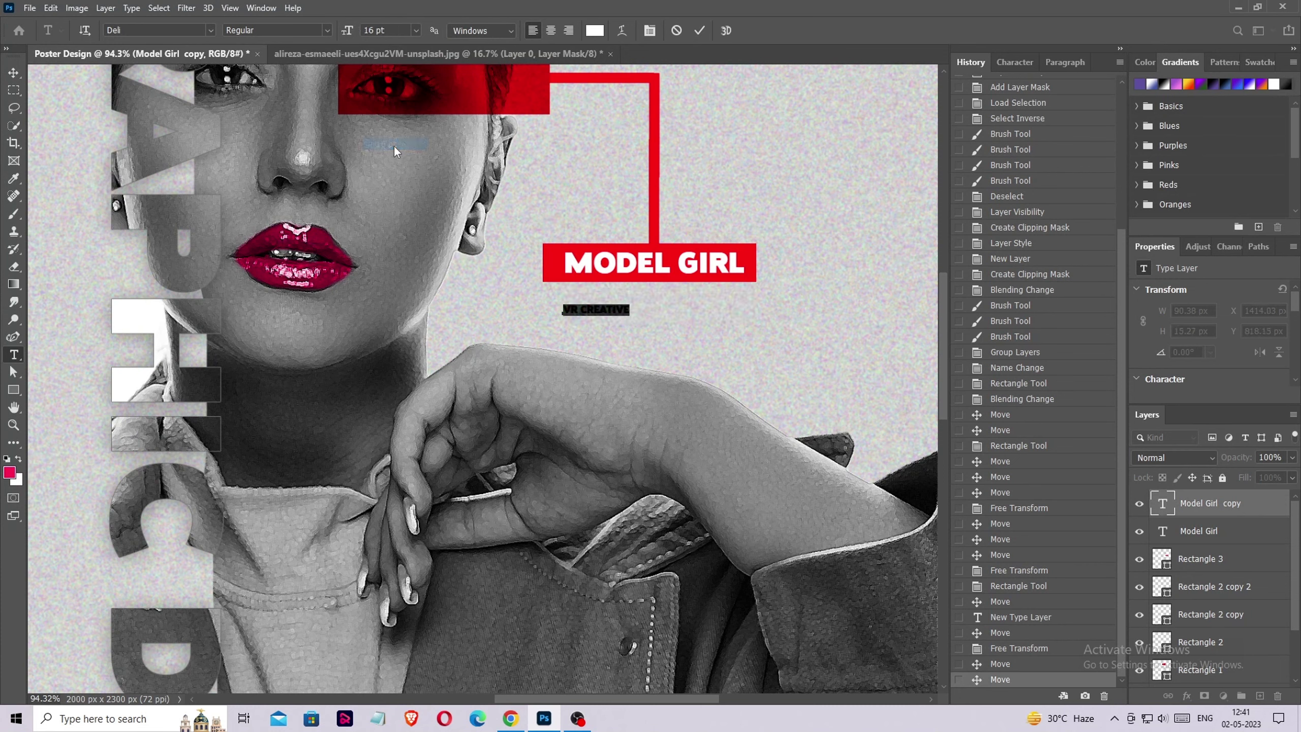
{"action": "left_click", "coordinate": [14, 72]}
{"action": "left_click_drag", "start_coordinate": [596, 309], "coordinate": [668, 293]}
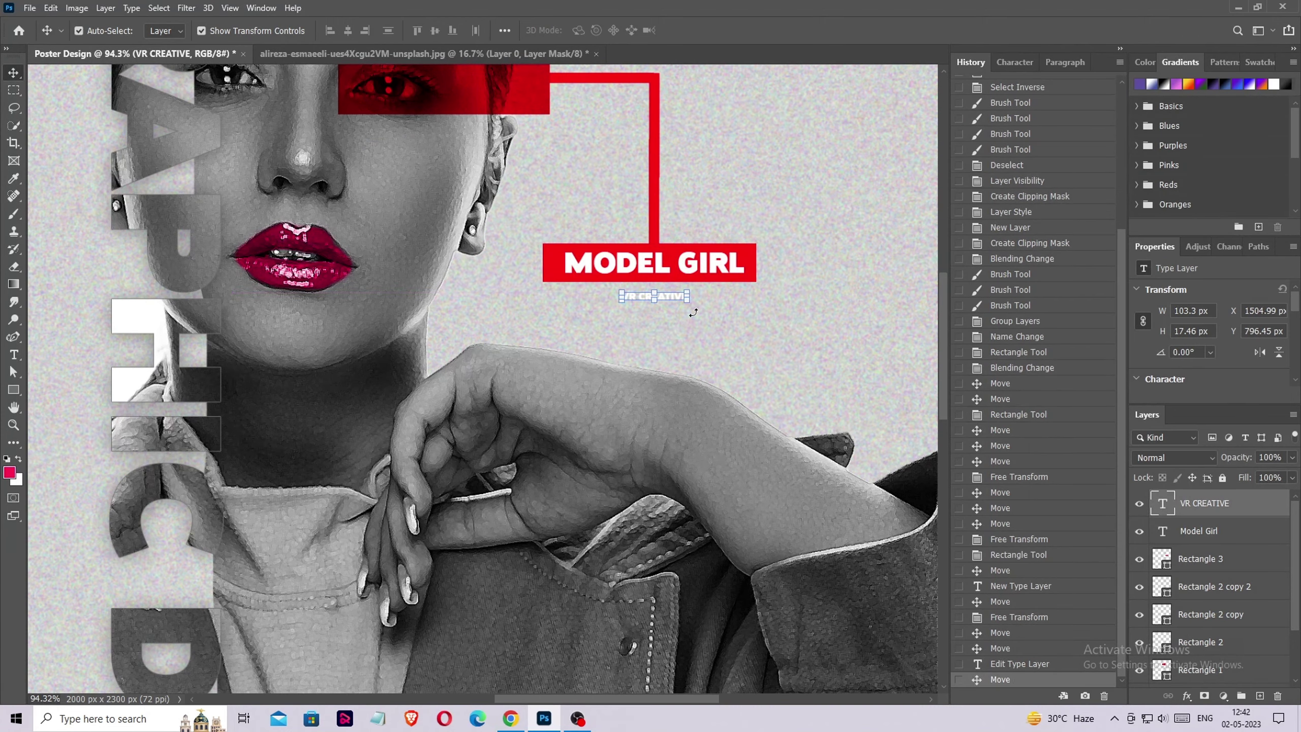
Recolour the VR CREATIVE caption dark red.
{"action": "key", "text": "ctrl+0"}
{"action": "scroll", "coordinate": [708, 302], "scroll_direction": "up", "scroll_amount": 1}
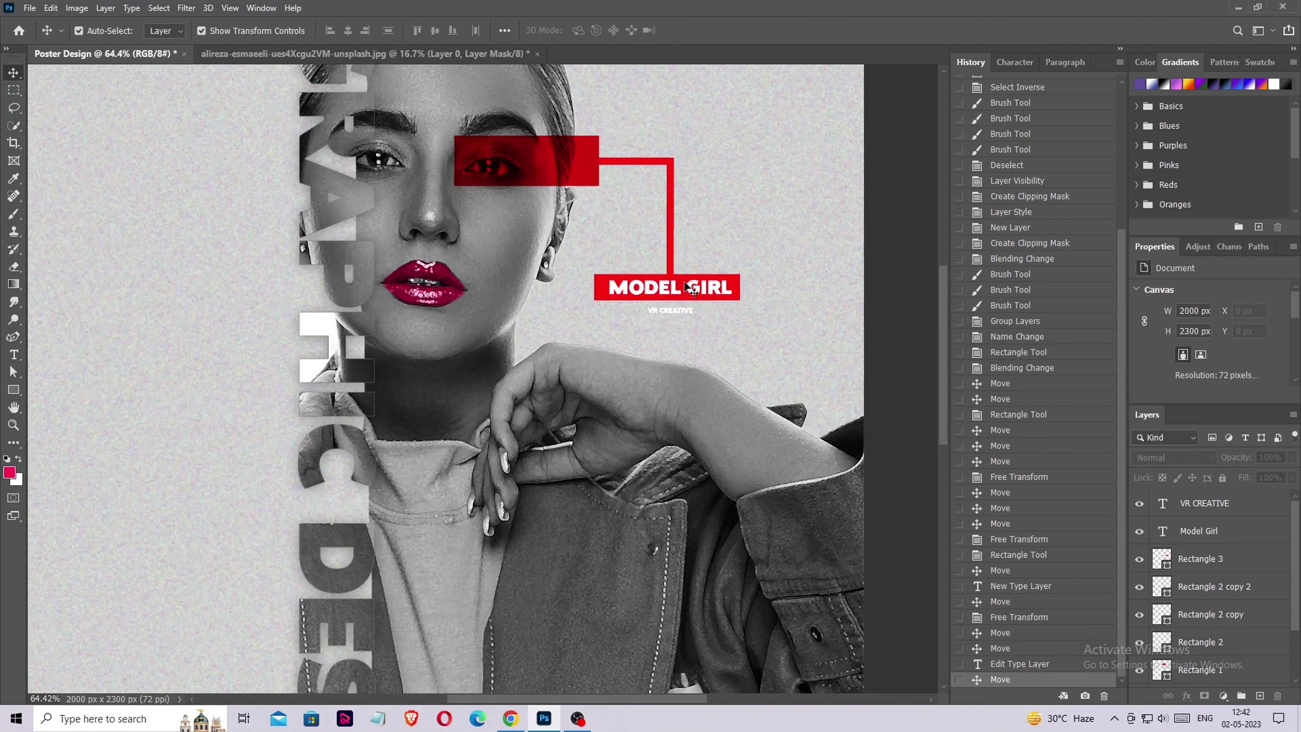
{"action": "scroll", "coordinate": [708, 303], "scroll_direction": "up", "scroll_amount": 1}
{"action": "scroll", "coordinate": [664, 306], "scroll_direction": "up", "scroll_amount": 1}
{"action": "double_click", "coordinate": [671, 311]}
{"action": "left_click", "coordinate": [594, 30]}
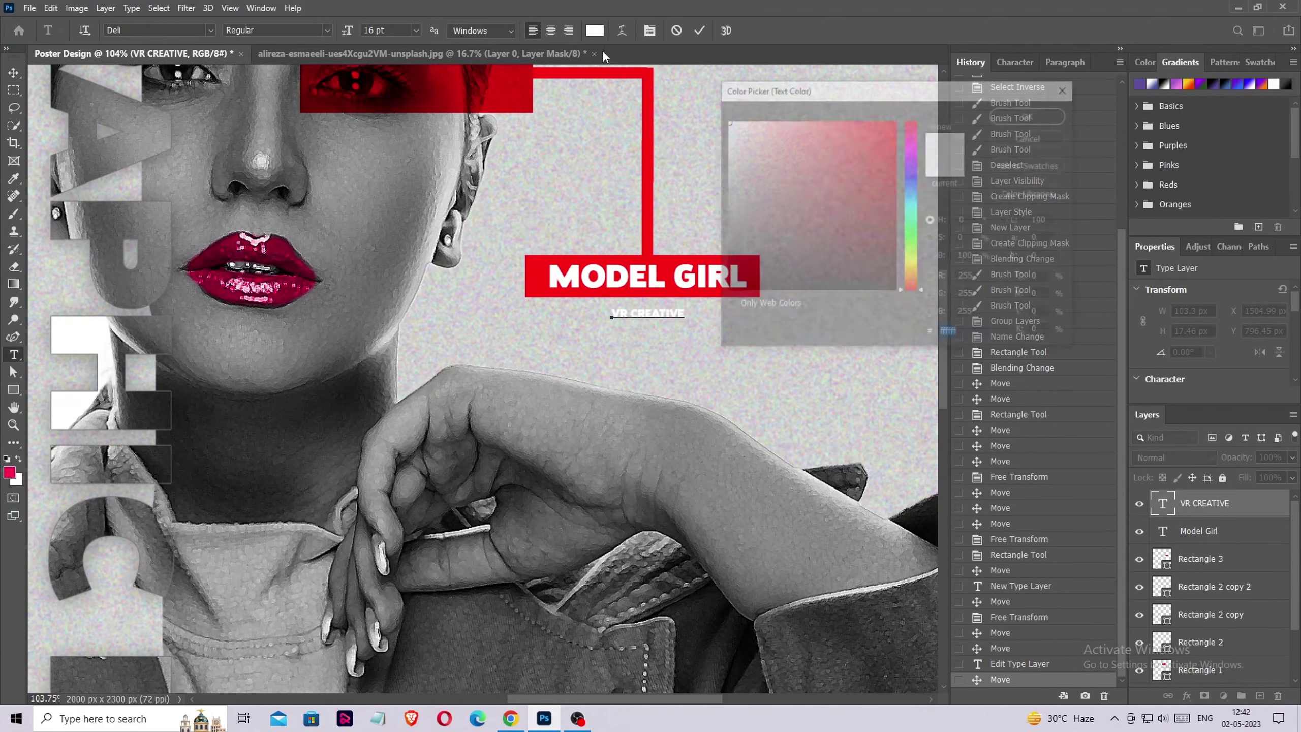
{"action": "left_click", "coordinate": [873, 247]}
{"action": "left_click", "coordinate": [1029, 105]}
{"action": "scroll", "coordinate": [604, 142], "scroll_direction": "down", "scroll_amount": 1}
{"action": "scroll", "coordinate": [599, 140], "scroll_direction": "down", "scroll_amount": 2}
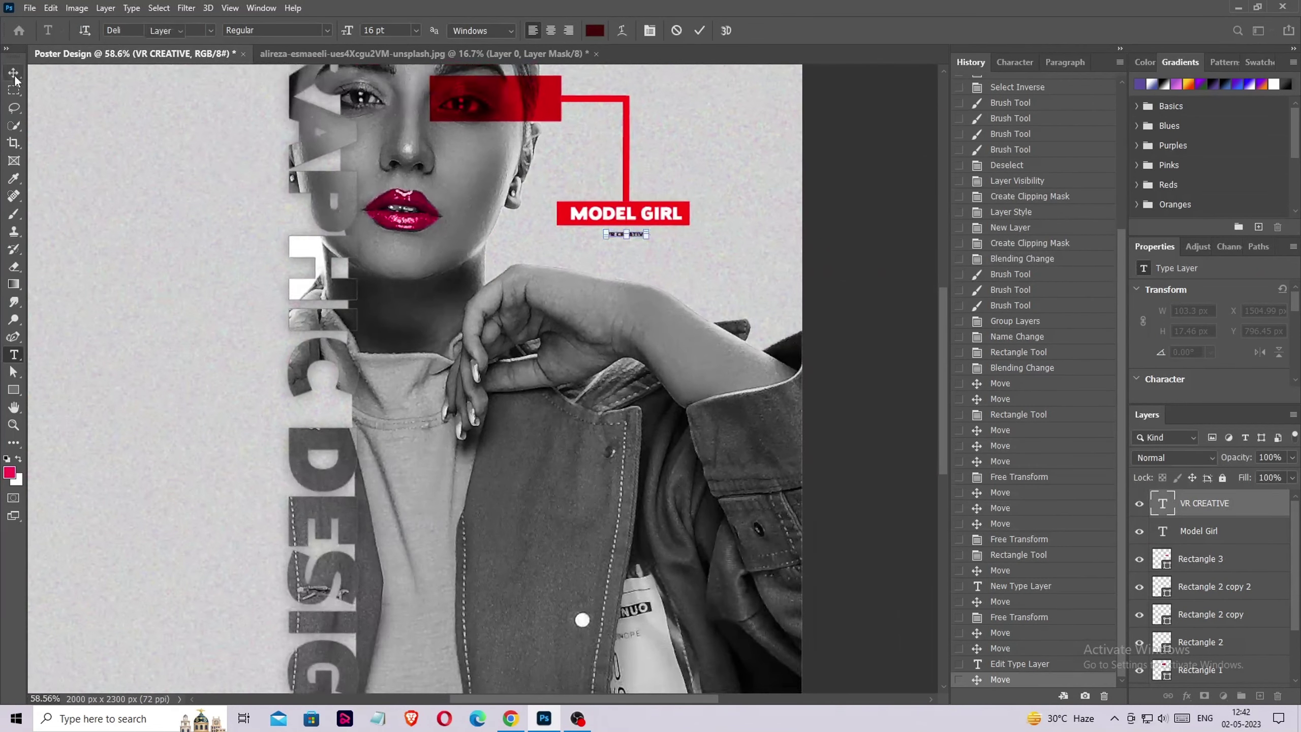
{"action": "left_click", "coordinate": [1161, 662]}
{"action": "scroll", "coordinate": [636, 285], "scroll_direction": "up", "scroll_amount": 3}
Draw an 88 × 4 px red line right of VR CREATIVE and copy it to the left side.
{"action": "left_click", "coordinate": [13, 389]}
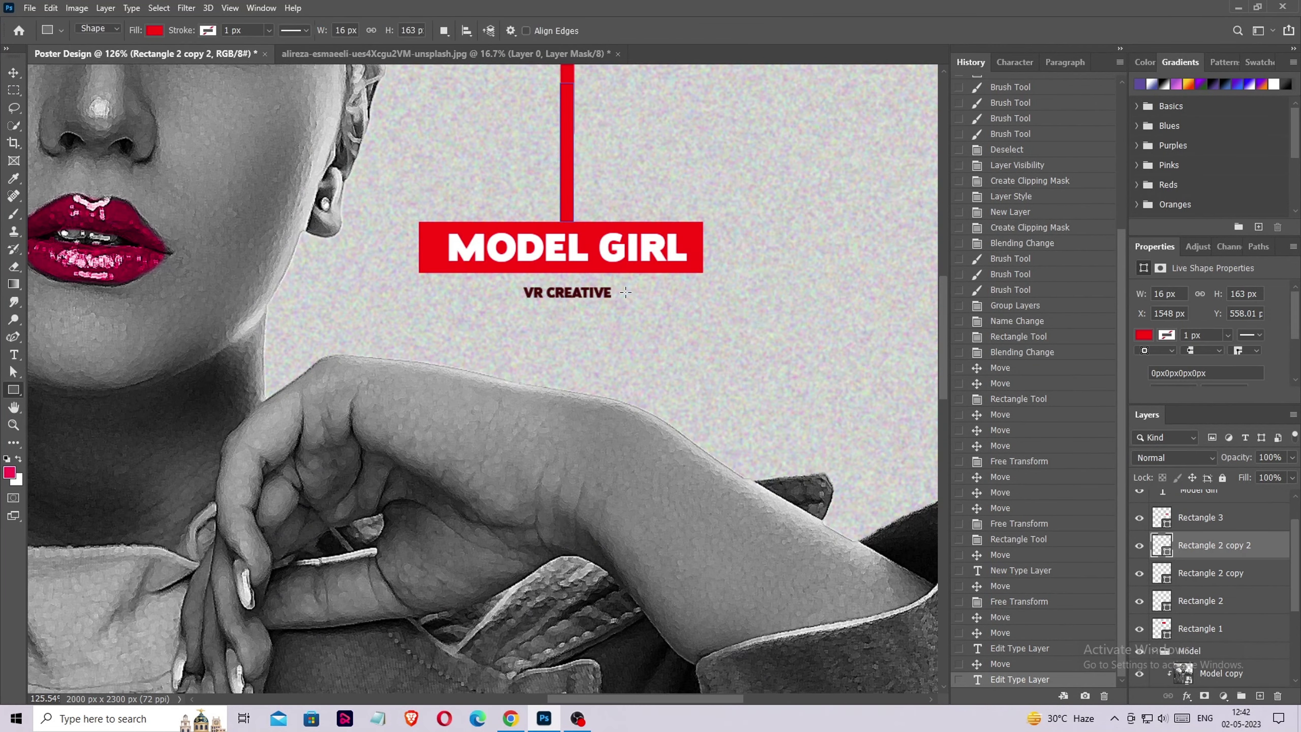
{"action": "left_click_drag", "start_coordinate": [621, 291], "coordinate": [696, 292]}
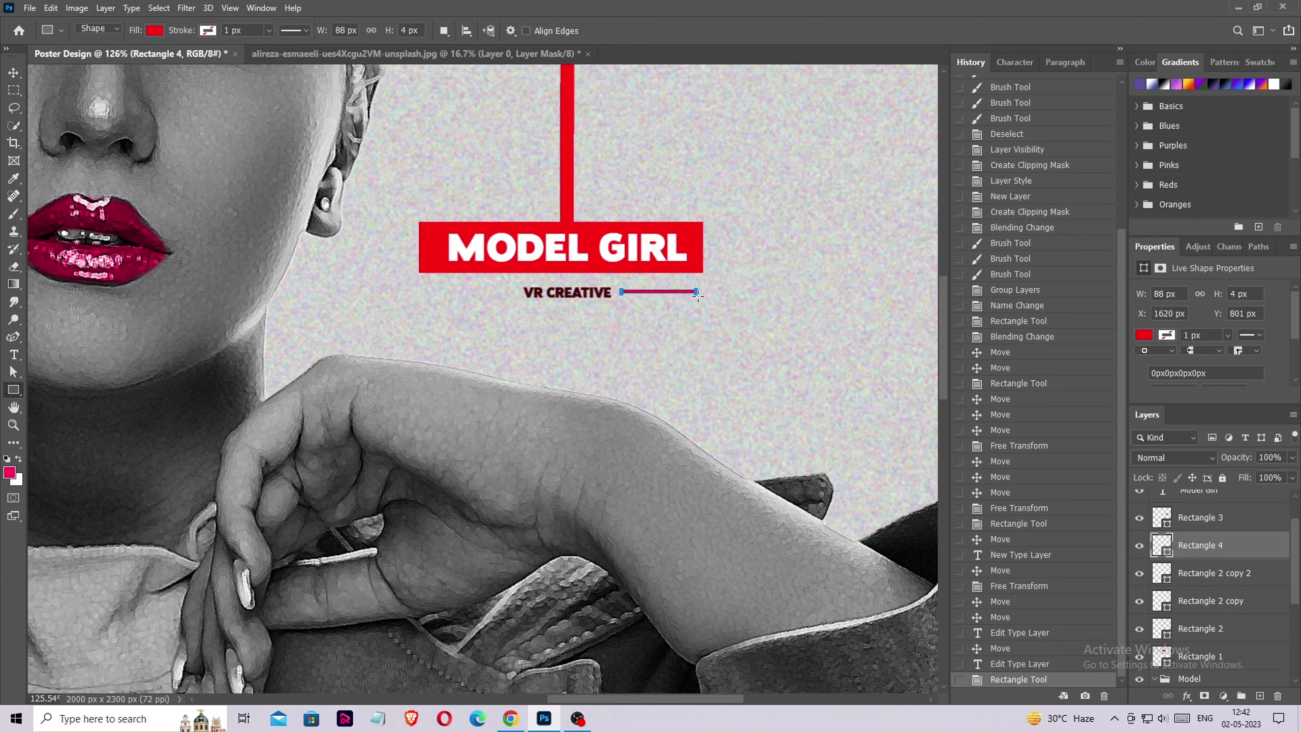
{"action": "left_click", "coordinate": [14, 72]}
{"action": "left_click_drag", "start_coordinate": [673, 291], "coordinate": [495, 296]}
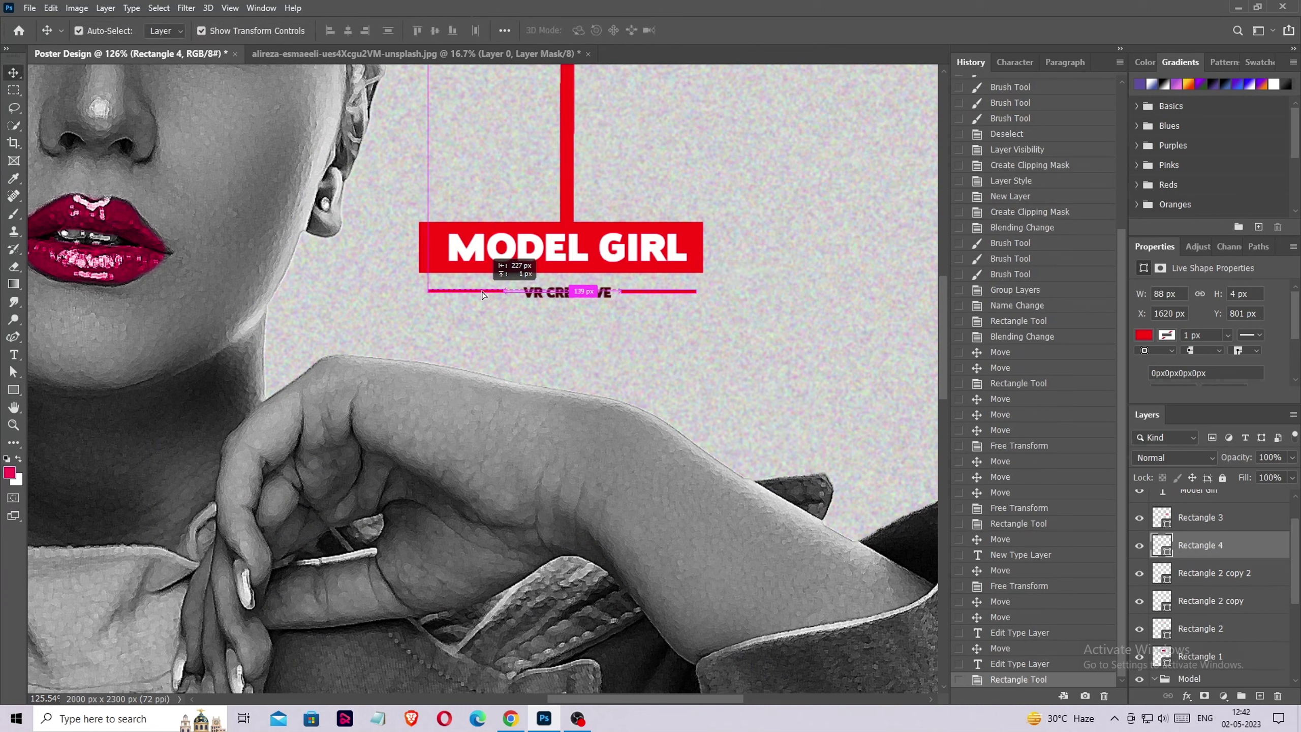
{"action": "left_click_drag", "start_coordinate": [672, 296], "coordinate": [676, 295]}
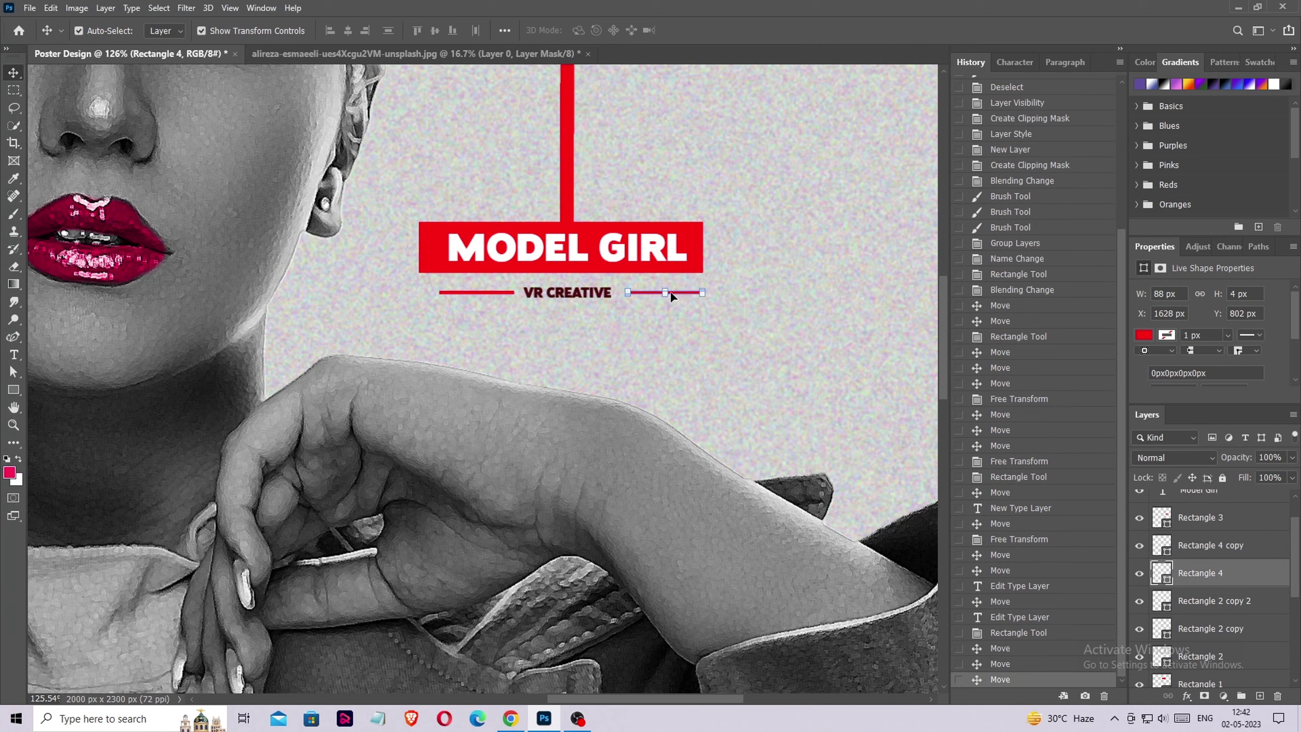
{"action": "left_click_drag", "start_coordinate": [498, 296], "coordinate": [477, 298]}
{"action": "left_click", "coordinate": [576, 297]}
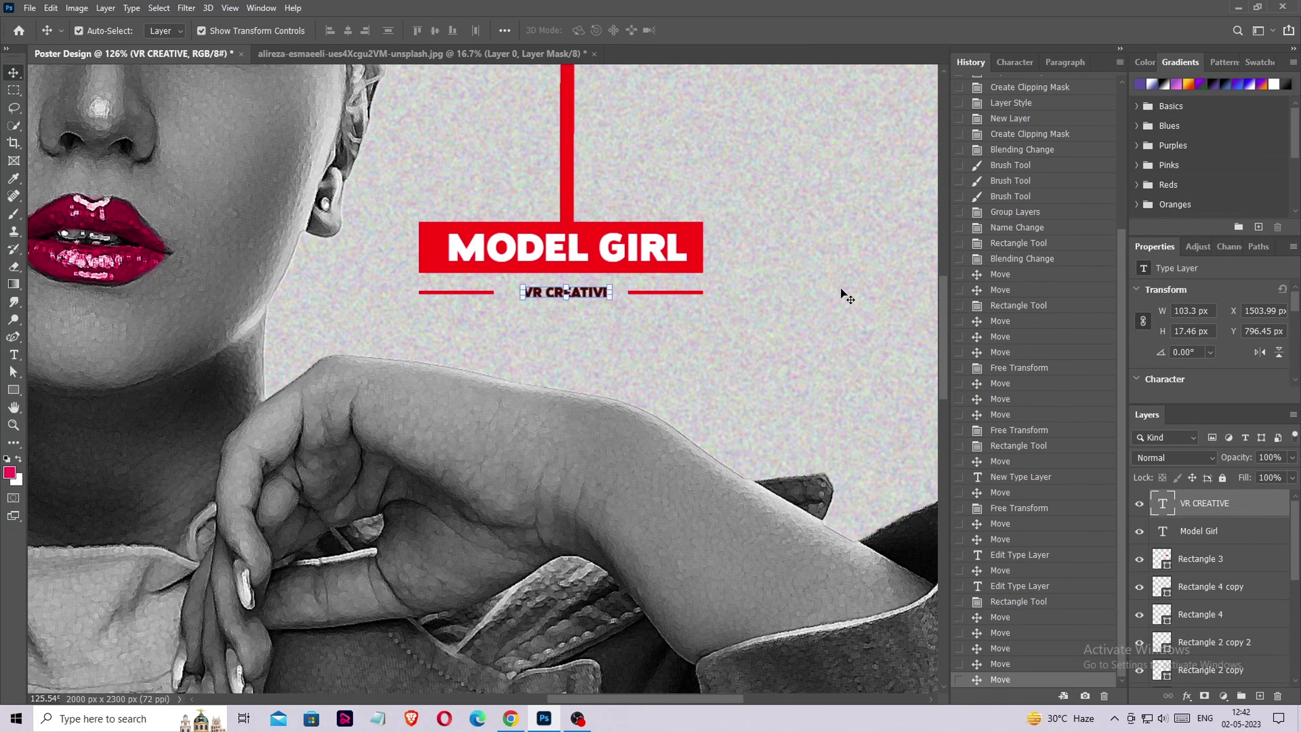
{"action": "key", "text": "ctrl+0"}
Draw a red 99 px circle on the poster's left side.
{"action": "key", "text": "u"}
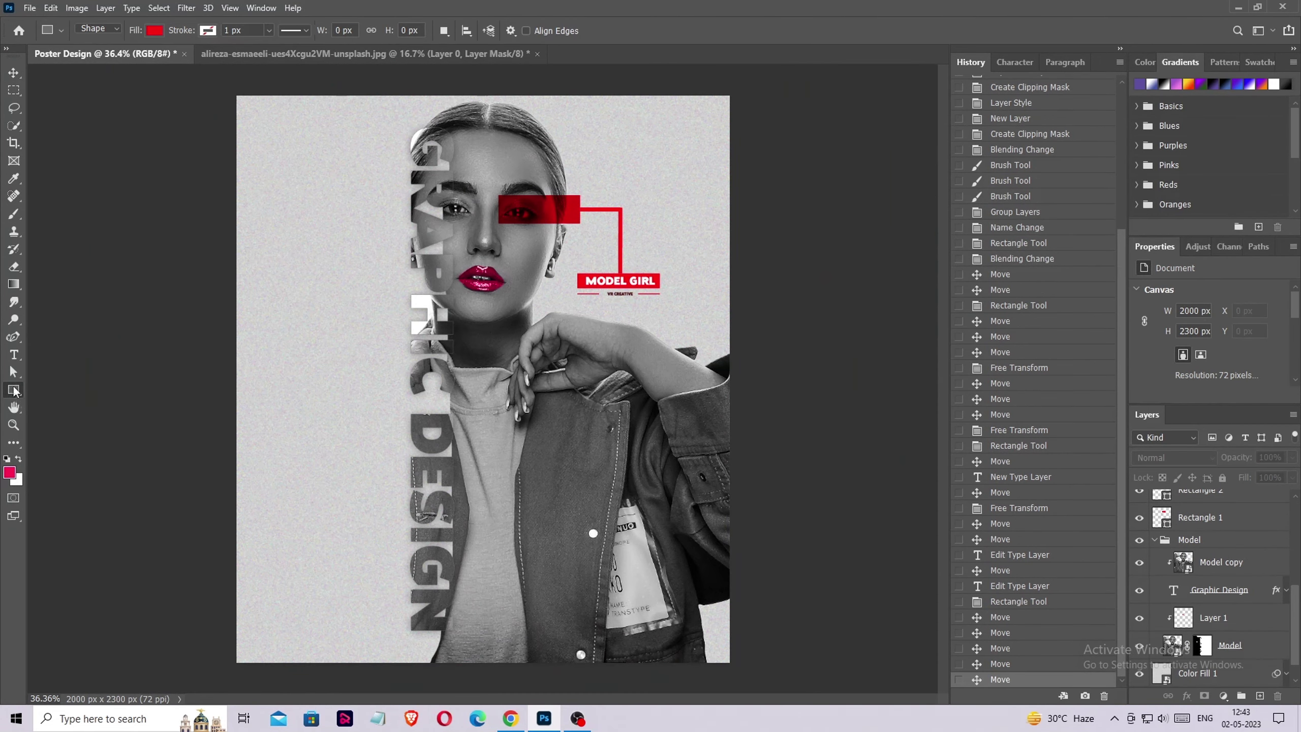
{"action": "right_click", "coordinate": [14, 391]}
{"action": "key", "text": "Escape"}
{"action": "mouse_move", "coordinate": [256, 234]}
{"action": "left_mouse_down"}
{"action": "mouse_move", "coordinate": [284, 256]}
{"action": "mouse_move", "coordinate": [279, 238]}
{"action": "mouse_move", "coordinate": [303, 392]}
{"action": "left_mouse_up"}
{"action": "left_click", "coordinate": [14, 73]}
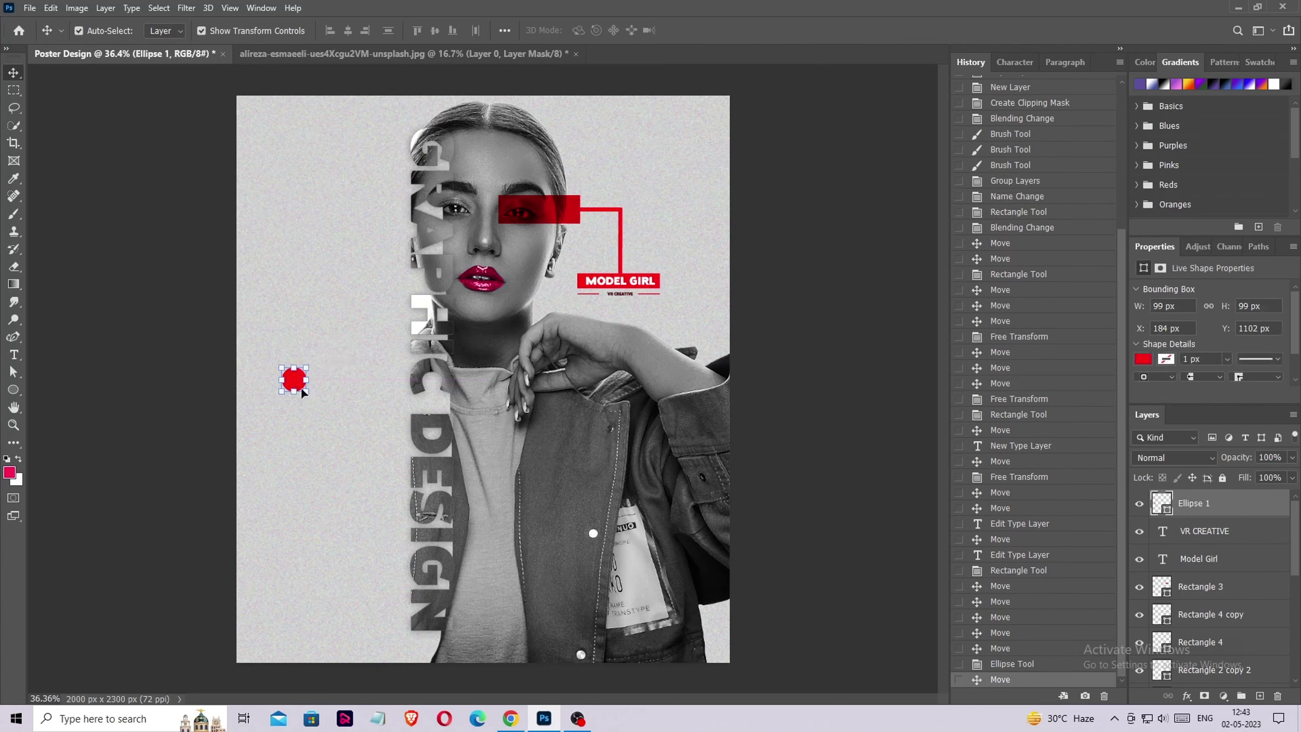
{"action": "left_click", "coordinate": [205, 392]}
Draw a red rectangular block just above the circle.
{"action": "right_click", "coordinate": [13, 389]}
{"action": "left_click", "coordinate": [51, 400]}
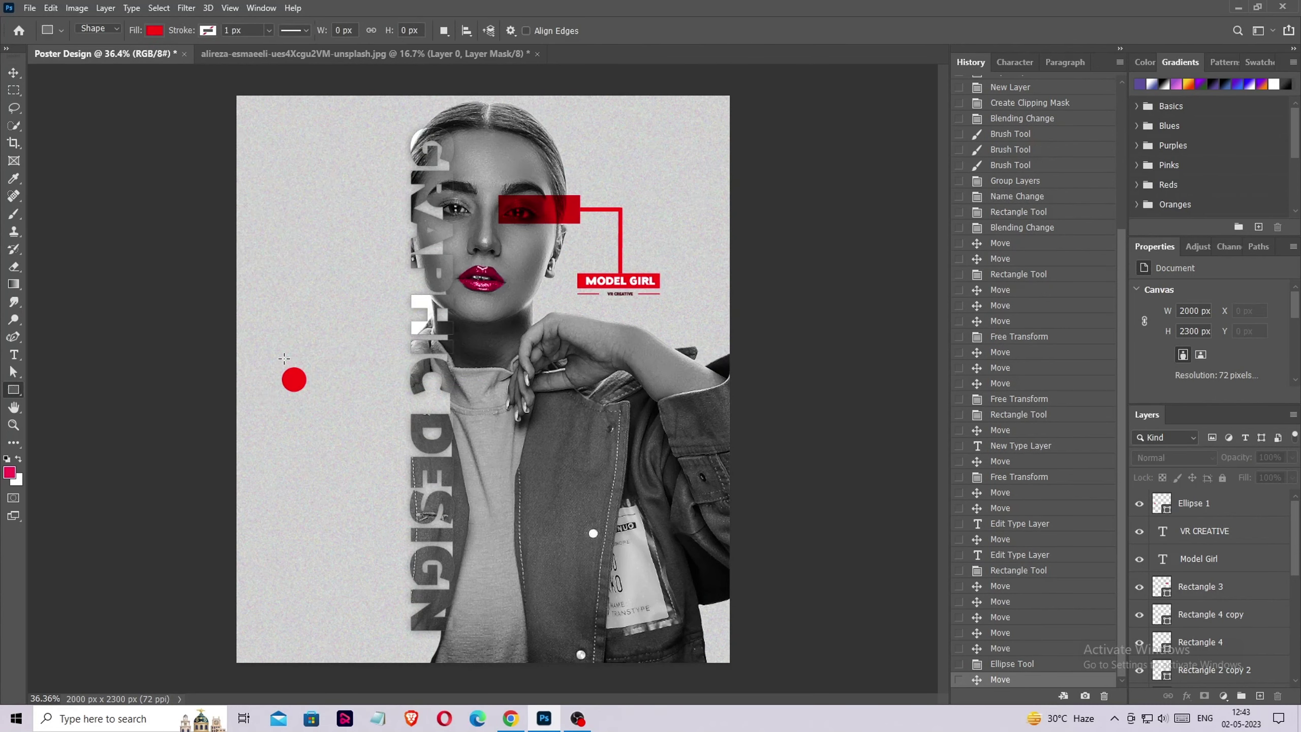
{"action": "mouse_move", "coordinate": [283, 354]}
{"action": "left_mouse_down"}
{"action": "mouse_move", "coordinate": [305, 380]}
{"action": "mouse_move", "coordinate": [300, 350]}
{"action": "left_mouse_up"}
{"action": "left_click", "coordinate": [14, 72]}
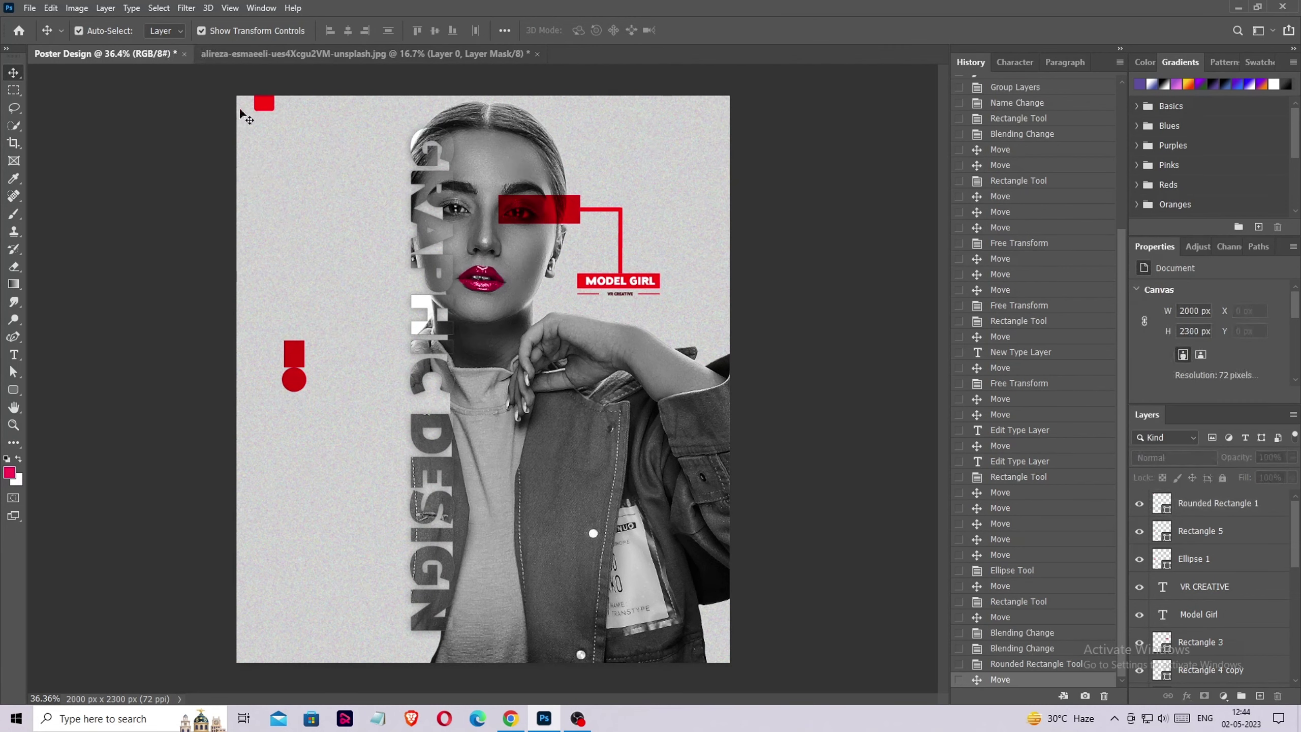
Copy the red rounded square from the top edge to the poster's bottom edge.
{"action": "left_click", "coordinate": [262, 107]}
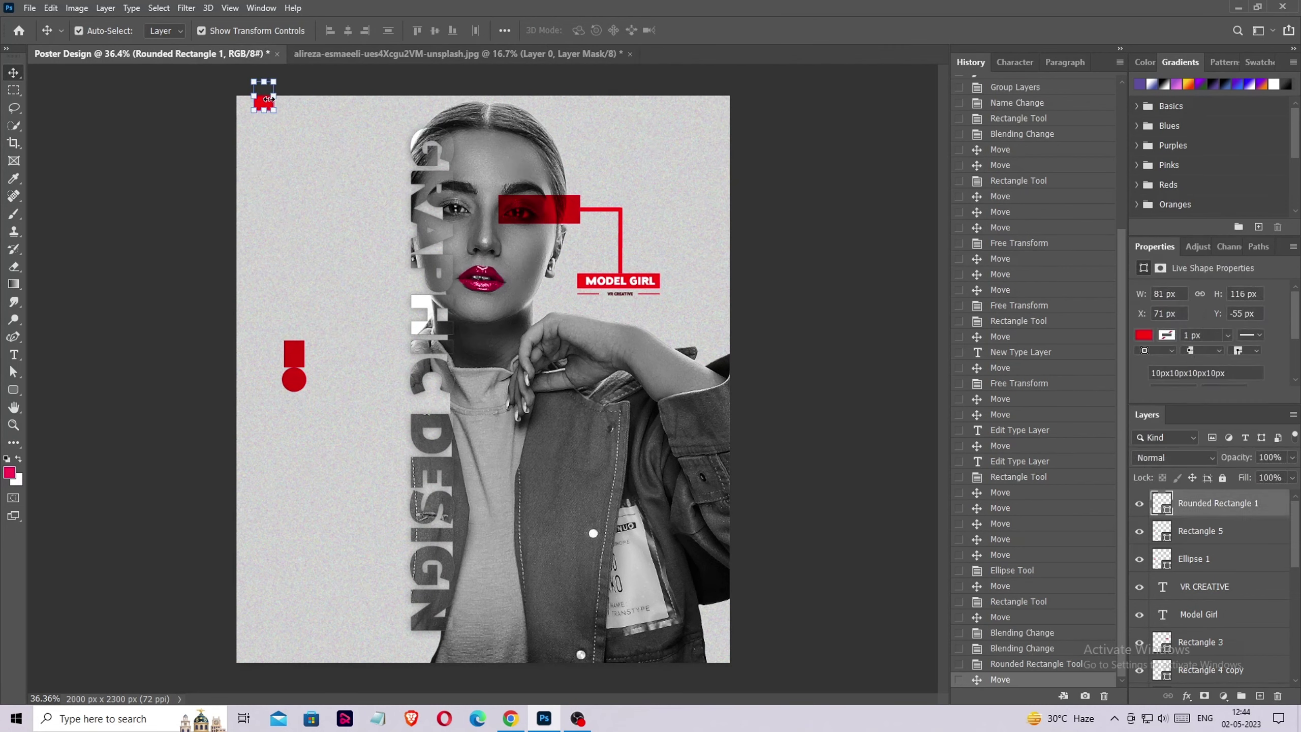
{"action": "left_click_drag", "start_coordinate": [266, 105], "coordinate": [265, 660]}
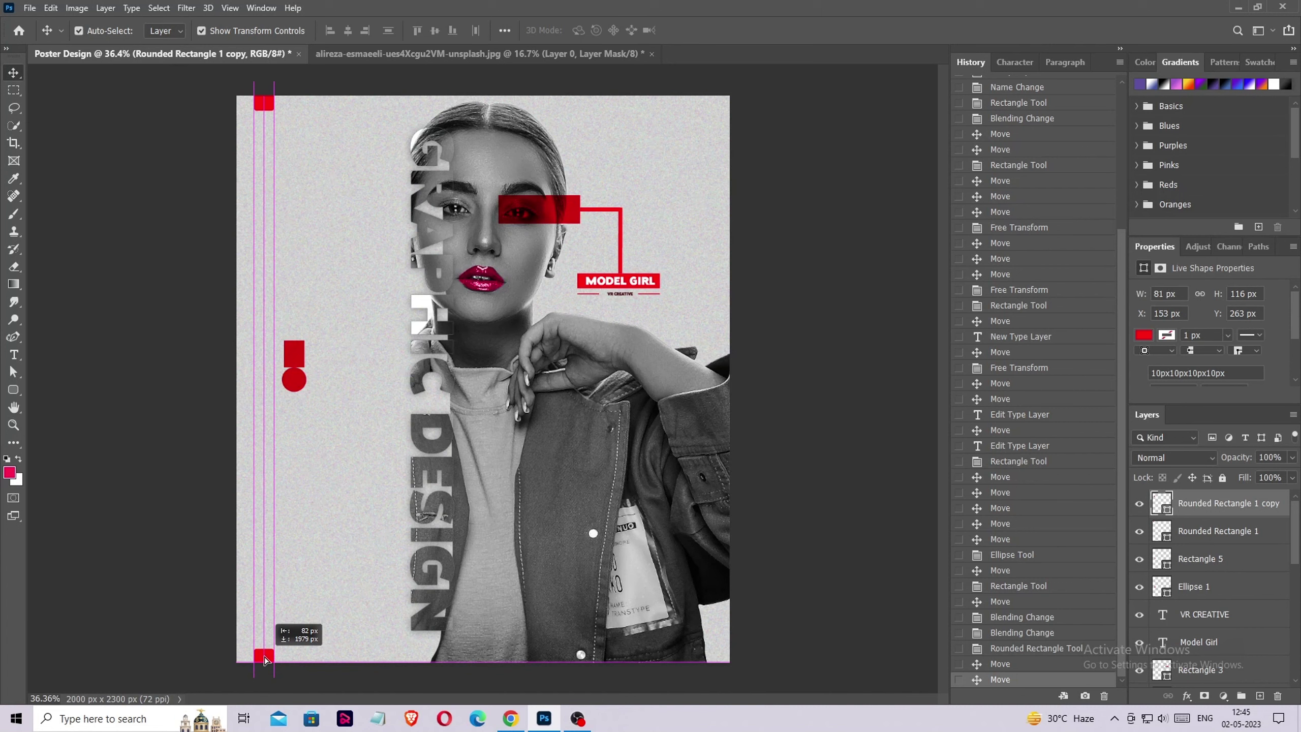
{"action": "left_click", "coordinate": [218, 377]}
Draw a thin 10 px red vertical line through the left circle and extend it with an Alt-dragged copy.
{"action": "left_click", "coordinate": [13, 389]}
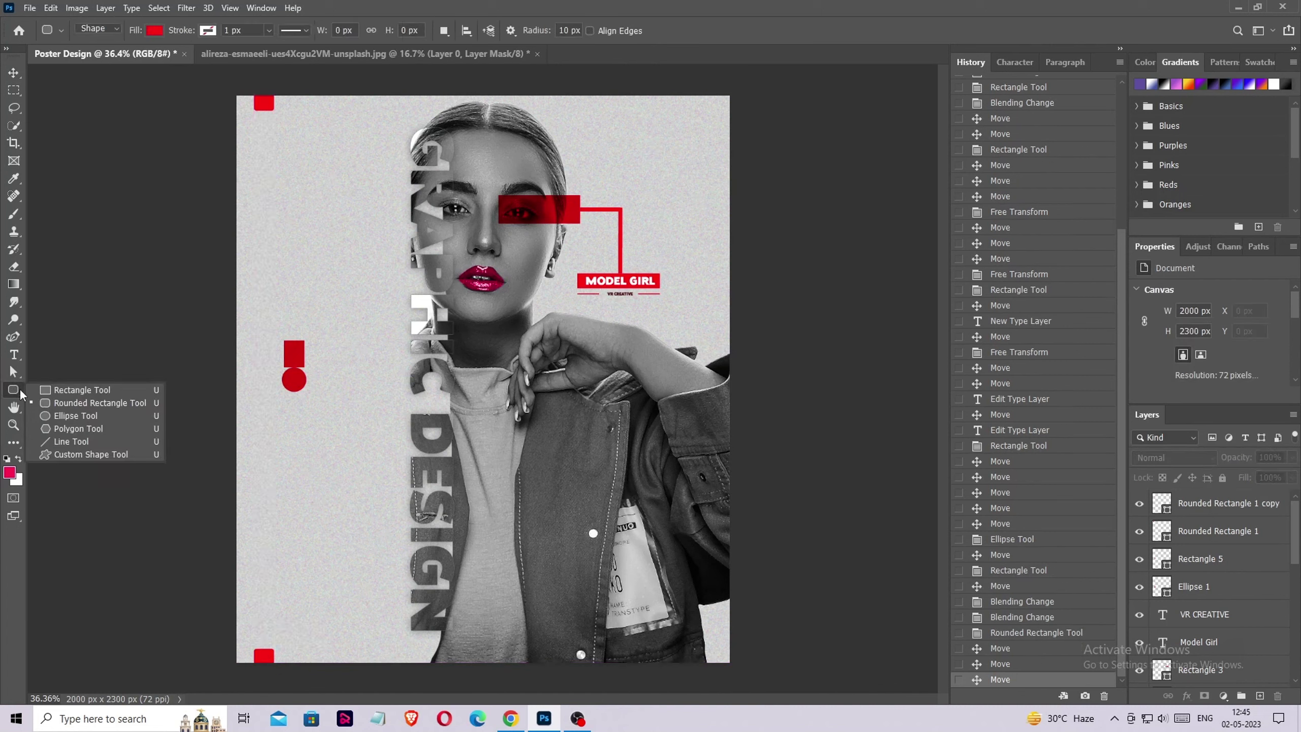
{"action": "left_click_drag", "start_coordinate": [293, 399], "coordinate": [296, 555]}
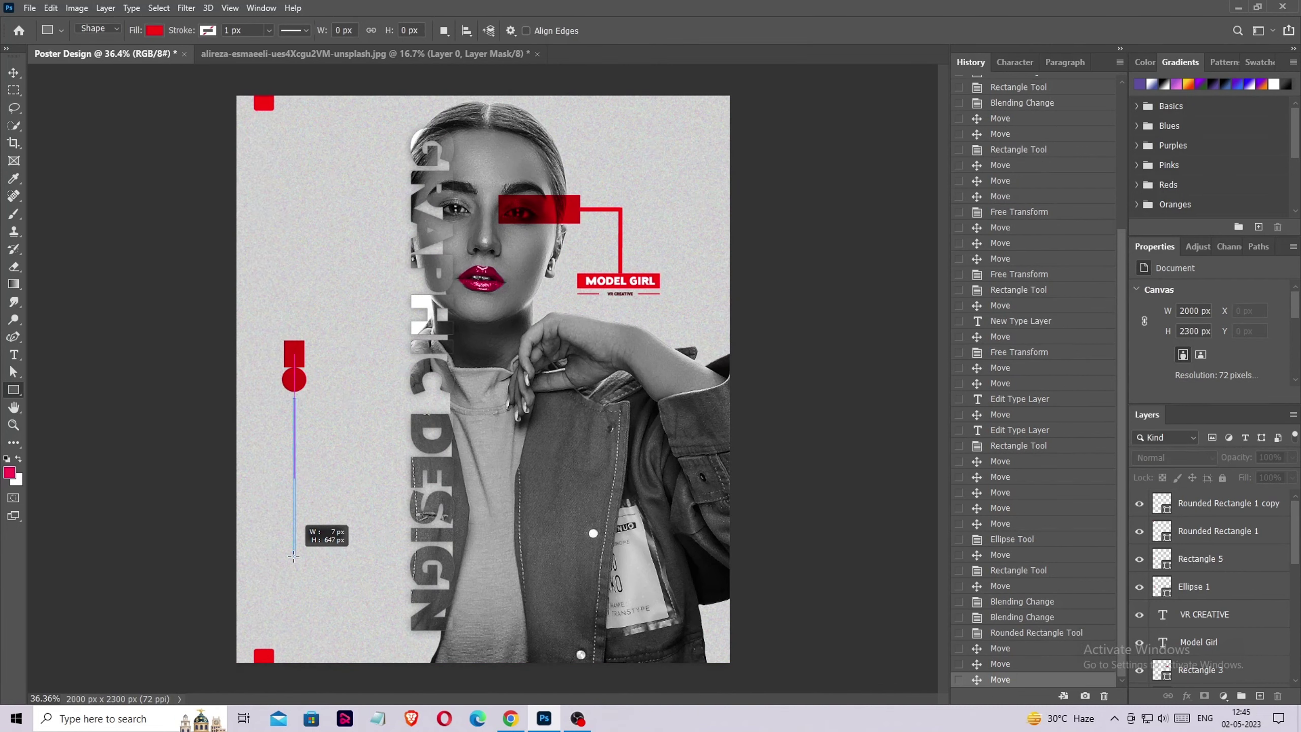
{"action": "key", "text": "v"}
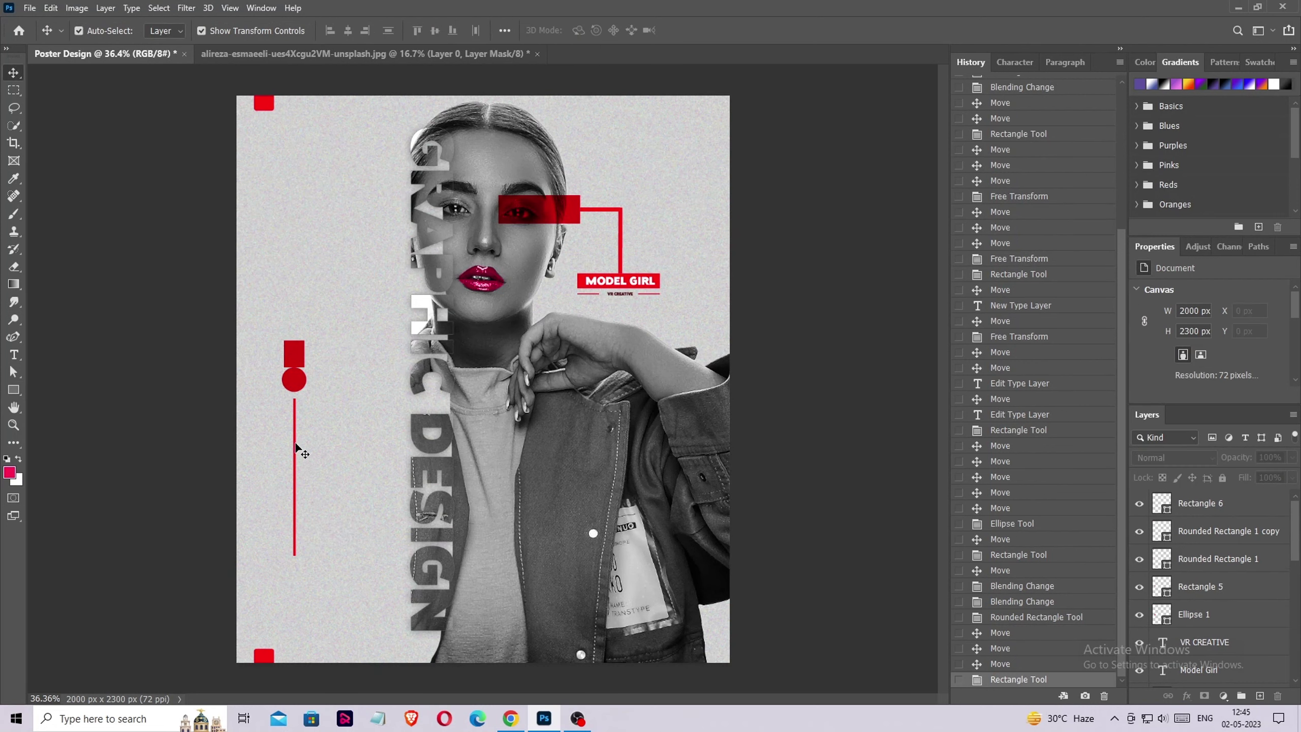
{"action": "mouse_move", "coordinate": [297, 446]}
{"action": "left_mouse_down"}
{"action": "mouse_move", "coordinate": [296, 310]}
{"action": "mouse_move", "coordinate": [296, 528]}
{"action": "left_mouse_up"}
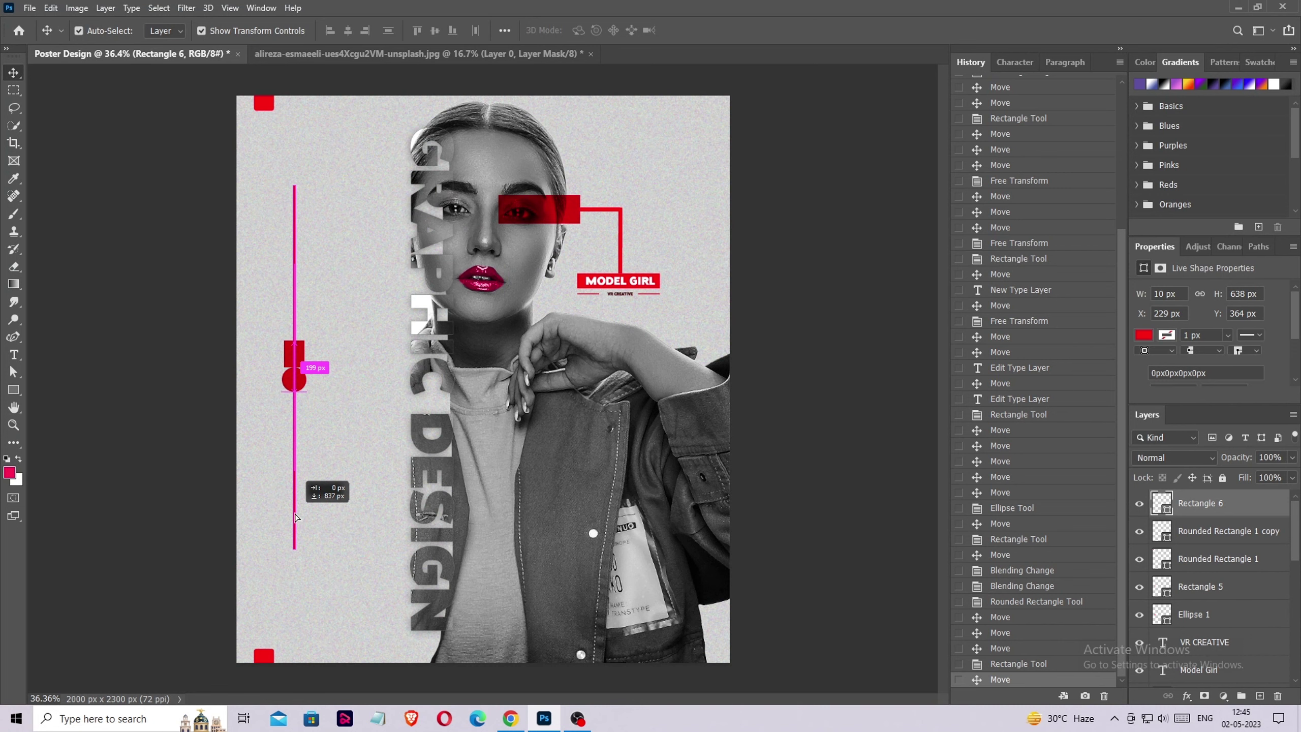
{"action": "left_click_drag", "start_coordinate": [295, 517], "coordinate": [296, 518]}
{"action": "left_click", "coordinate": [191, 461]}
Move the two red rounded squares onto the line's lower and upper ends.
{"action": "mouse_move", "coordinate": [265, 662]}
{"action": "left_mouse_down"}
{"action": "mouse_move", "coordinate": [298, 581]}
{"action": "mouse_move", "coordinate": [284, 533]}
{"action": "left_mouse_up"}
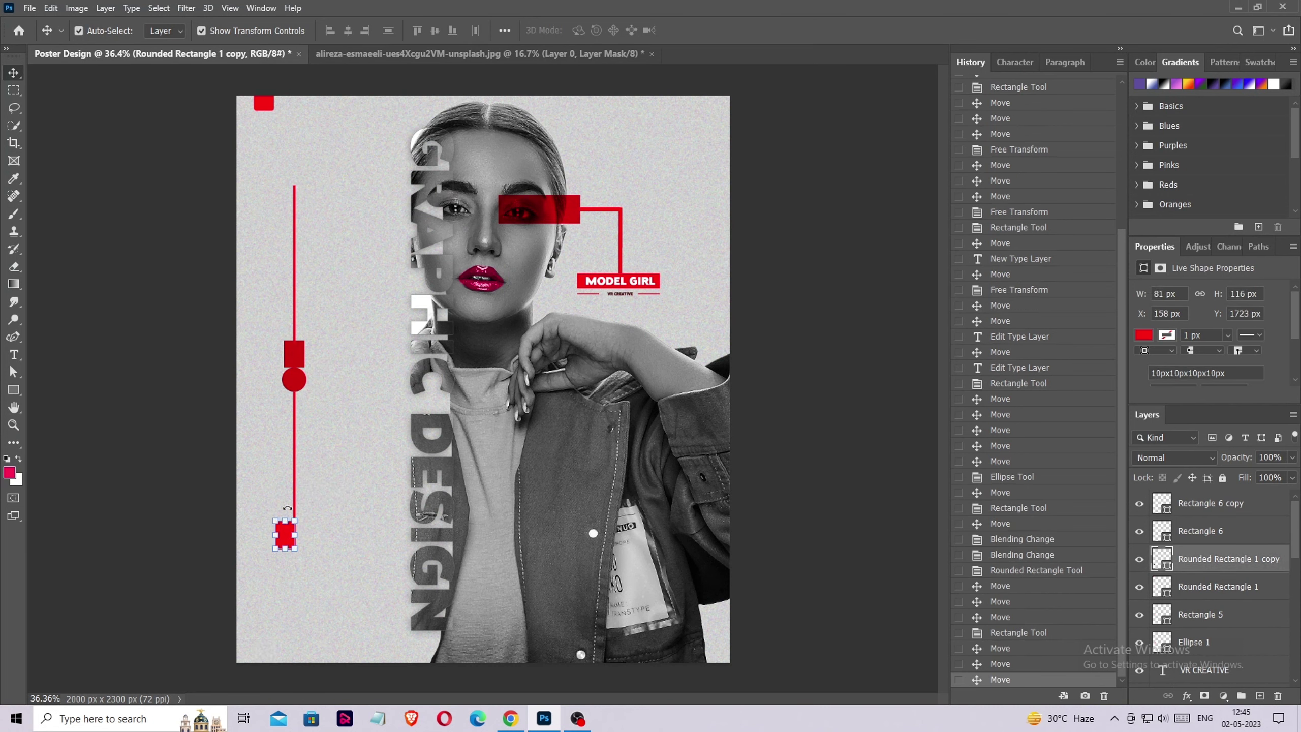
{"action": "left_click", "coordinate": [277, 273]}
{"action": "left_click_drag", "start_coordinate": [267, 107], "coordinate": [304, 209]}
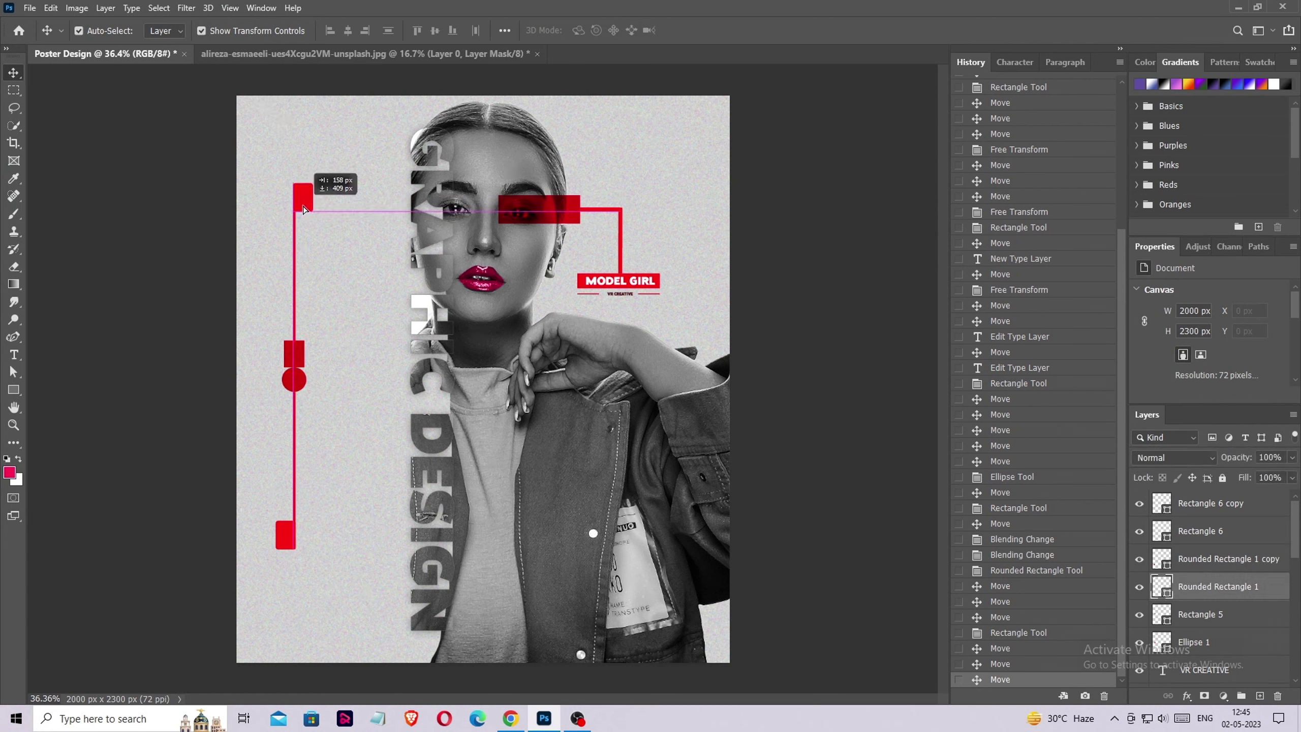
{"action": "left_click", "coordinate": [174, 218]}
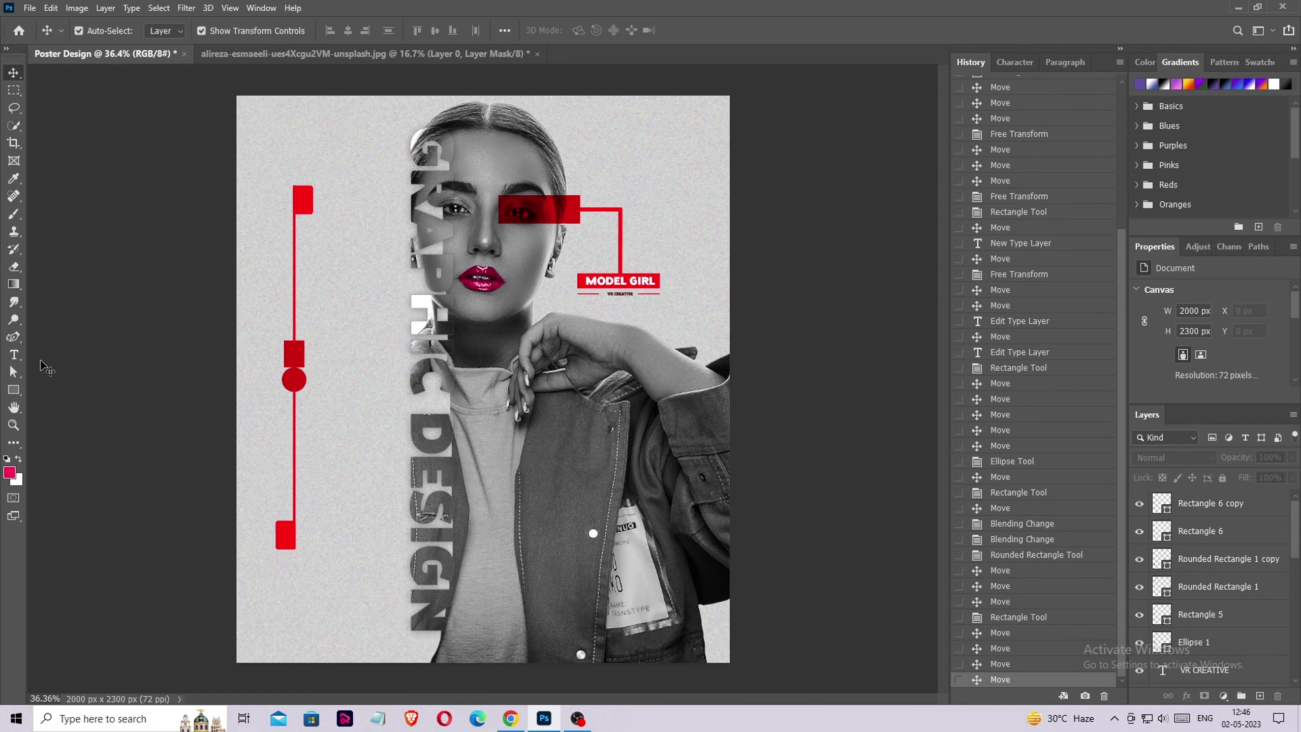
{"action": "left_click", "coordinate": [11, 391]}
Draw a red five-sided pentagon and place it in the bottom-left corner.
{"action": "left_click", "coordinate": [51, 428]}
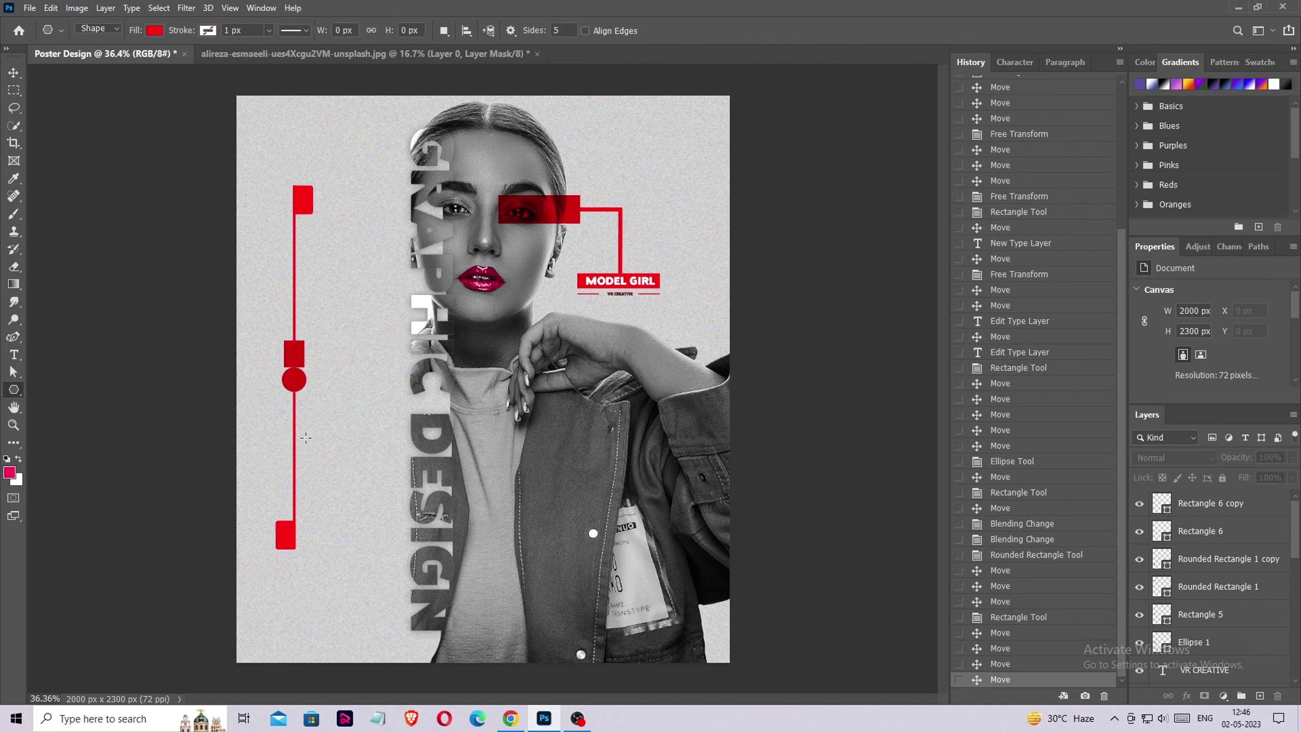
{"action": "mouse_move", "coordinate": [337, 451]}
{"action": "left_mouse_down"}
{"action": "mouse_move", "coordinate": [244, 660]}
{"action": "mouse_move", "coordinate": [700, 122]}
{"action": "left_mouse_up"}
{"action": "left_click", "coordinate": [19, 77]}
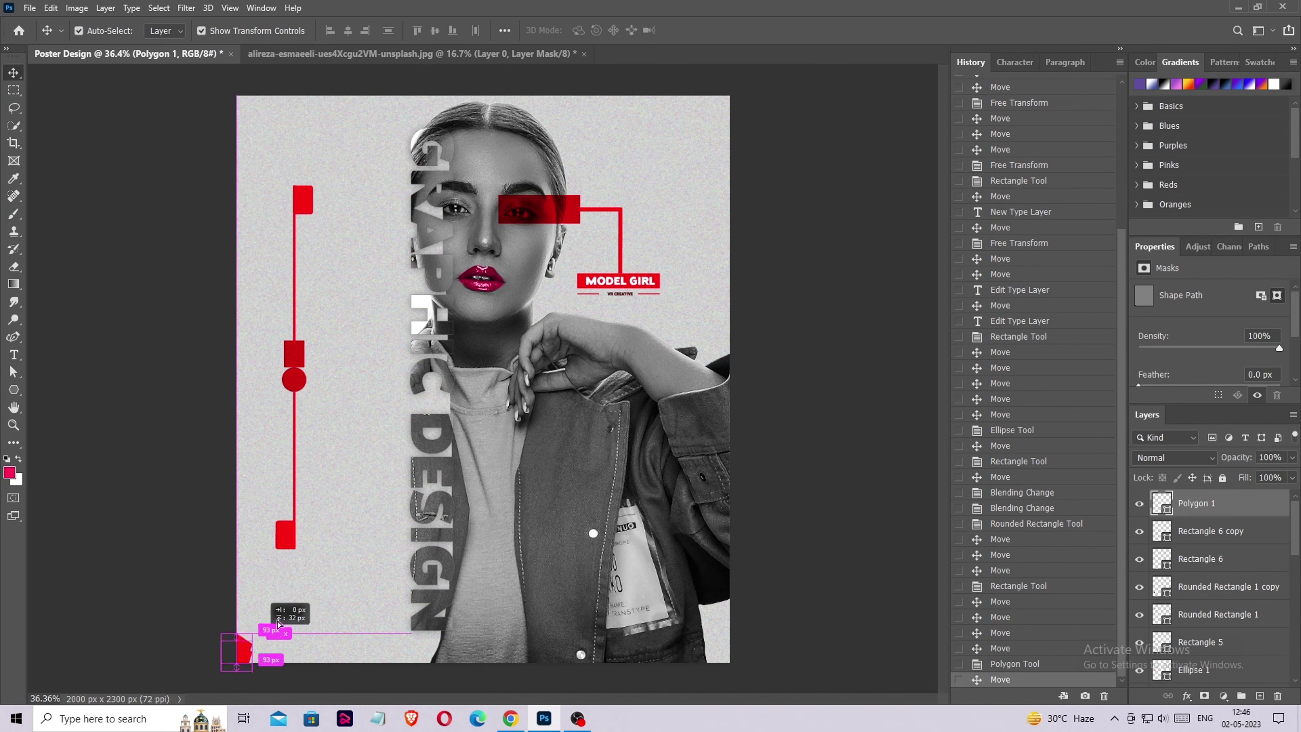
Flip the copied pentagon vertically and place it in the top-right corner.
{"action": "key", "text": "ctrl+t"}
{"action": "right_click", "coordinate": [704, 109]}
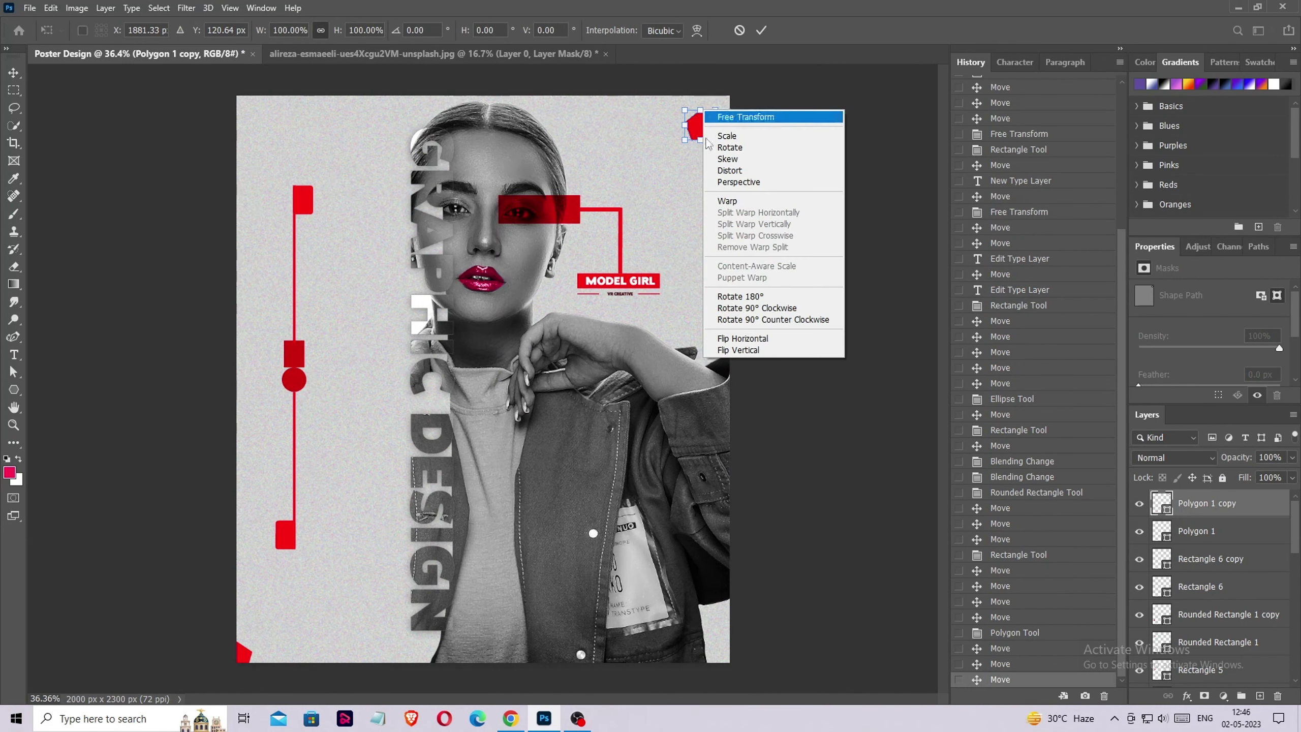
{"action": "left_click", "coordinate": [738, 351]}
{"action": "left_click_drag", "start_coordinate": [697, 125], "coordinate": [735, 110]}
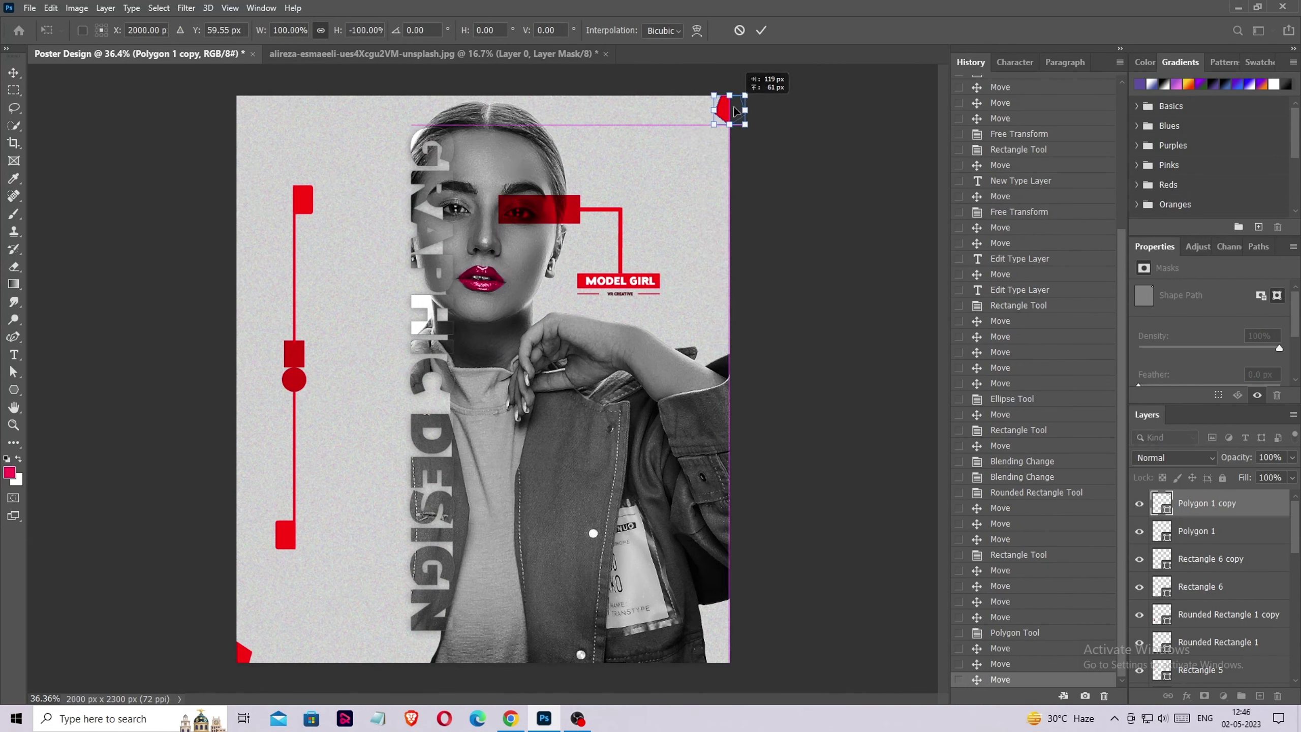
{"action": "key", "text": "Return"}
{"action": "key", "text": "ctrl+minus"}
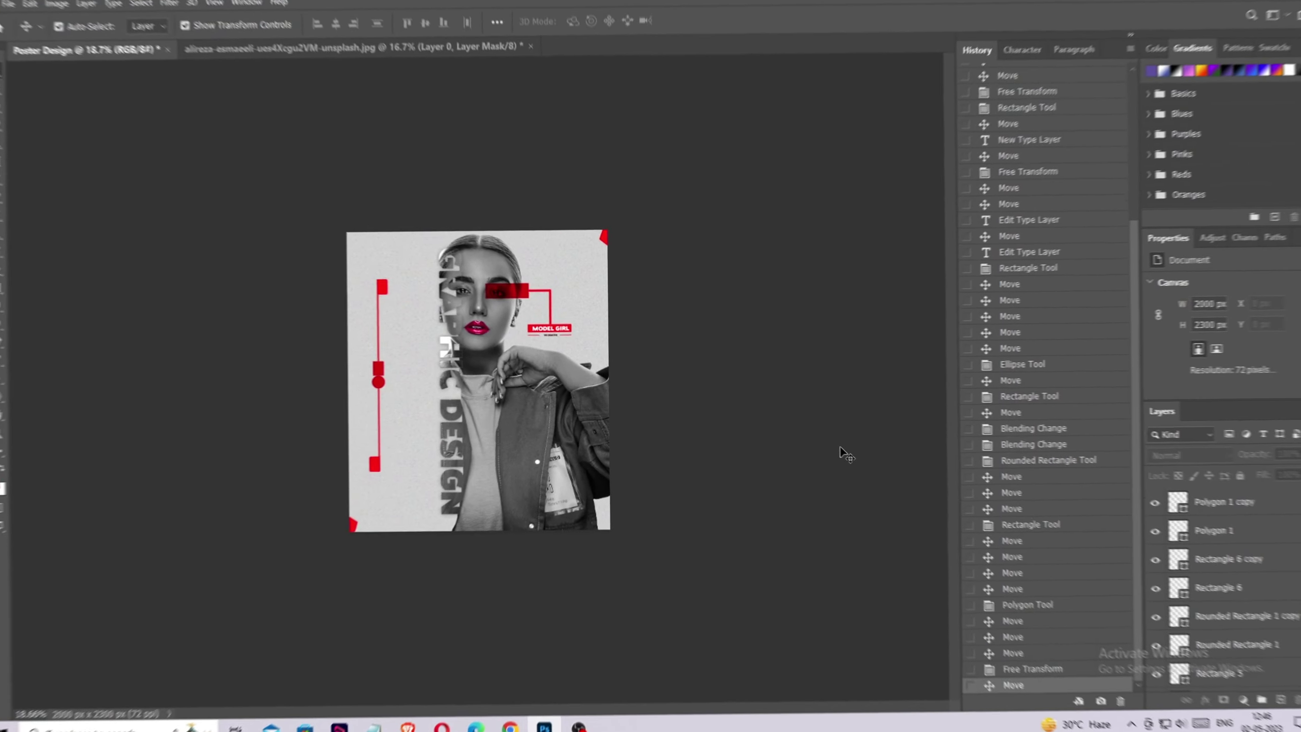